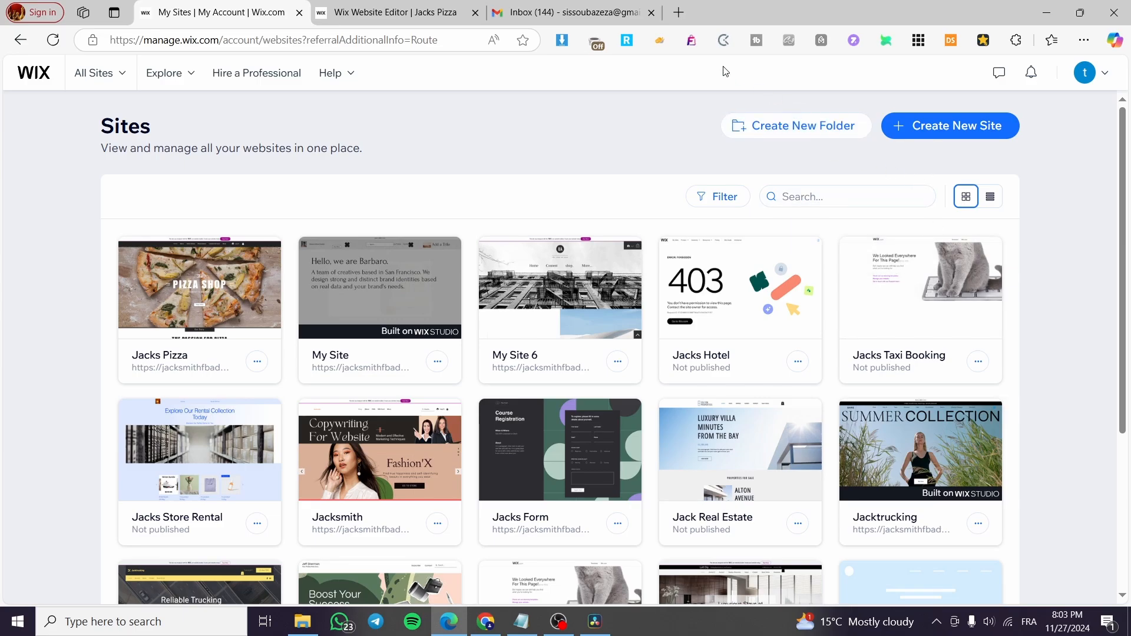
Step: Close the inbox tab and open the dashboard of the Jacks Pizza site
{"action": "left_click", "coordinate": [651, 12]}
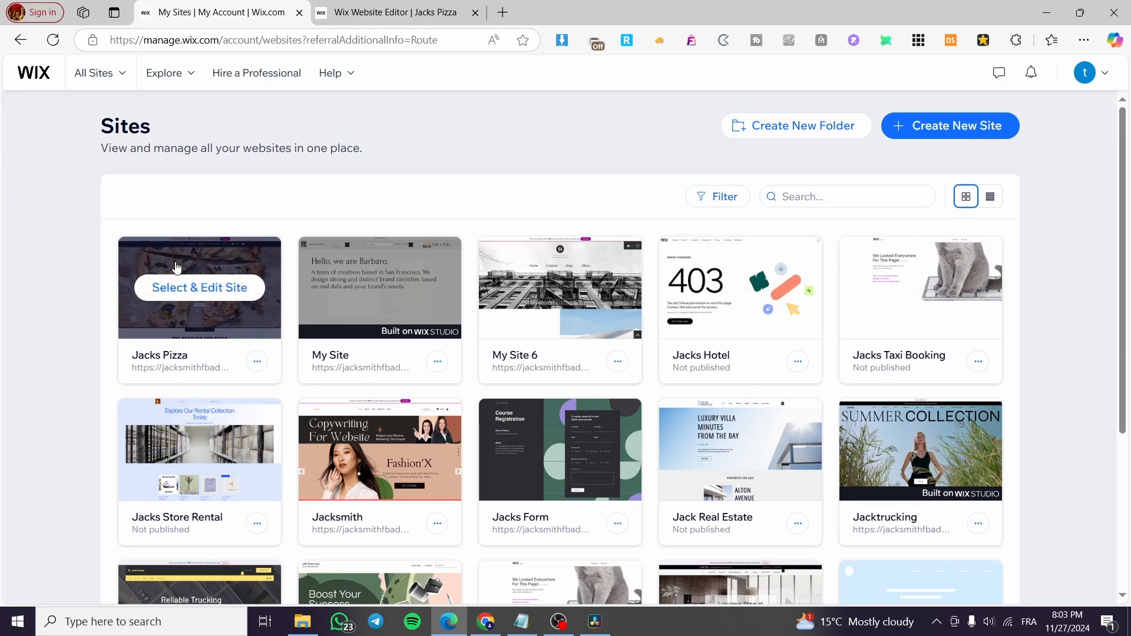
{"action": "mouse_move", "coordinate": [176, 286]}
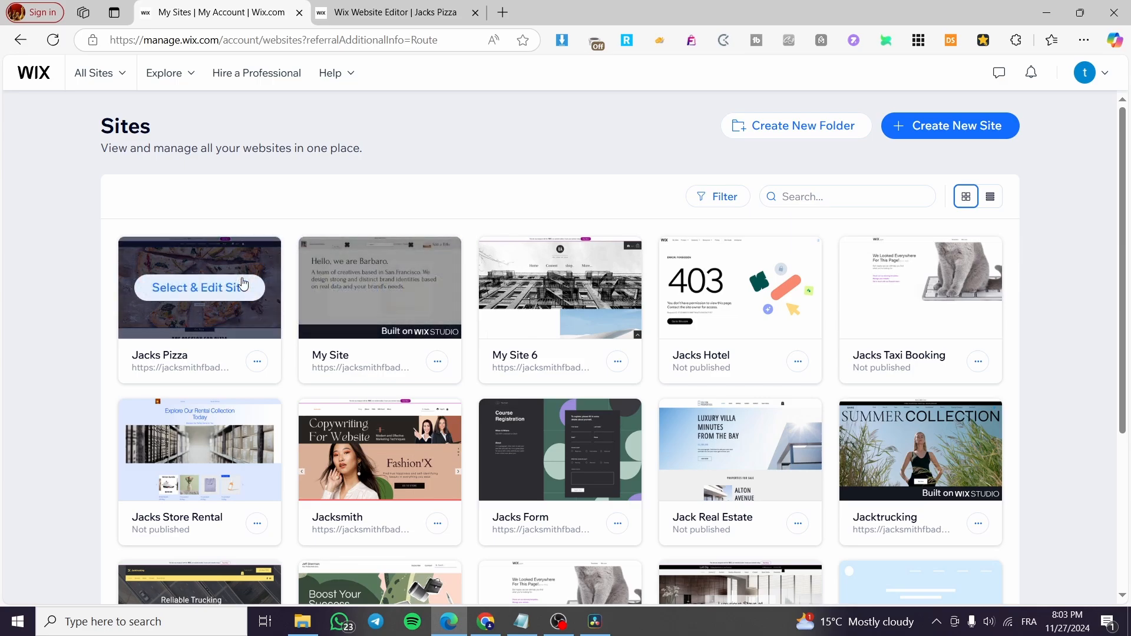
{"action": "left_click", "coordinate": [171, 288]}
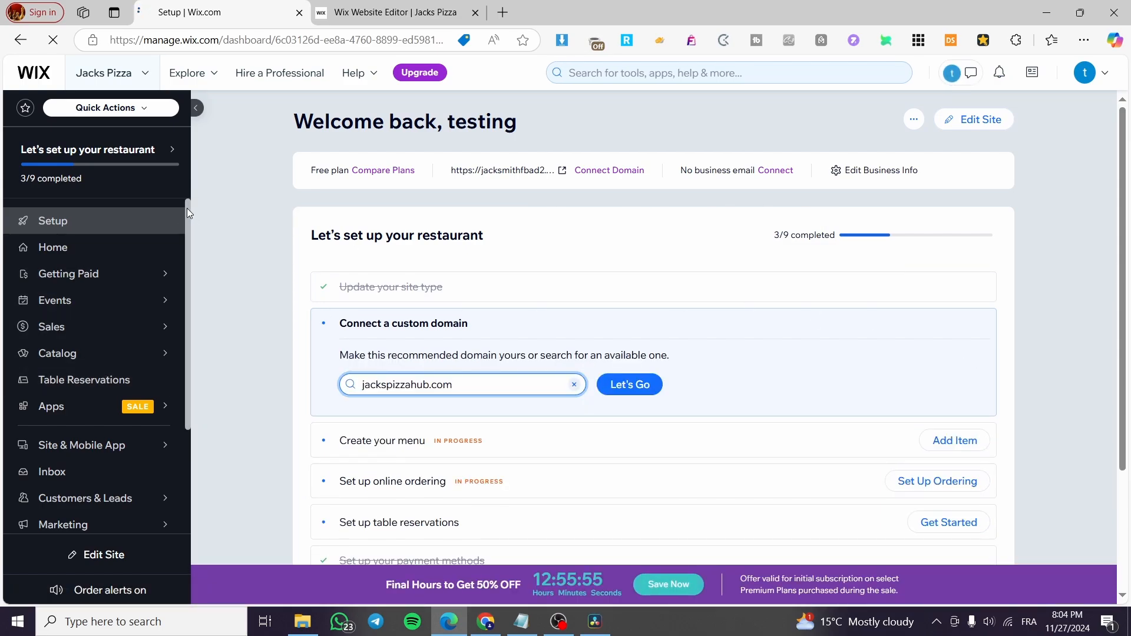
{"action": "mouse_move", "coordinate": [186, 207]}
{"action": "left_mouse_down"}
{"action": "mouse_move", "coordinate": [201, 288]}
{"action": "mouse_move", "coordinate": [194, 206]}
{"action": "left_mouse_up"}
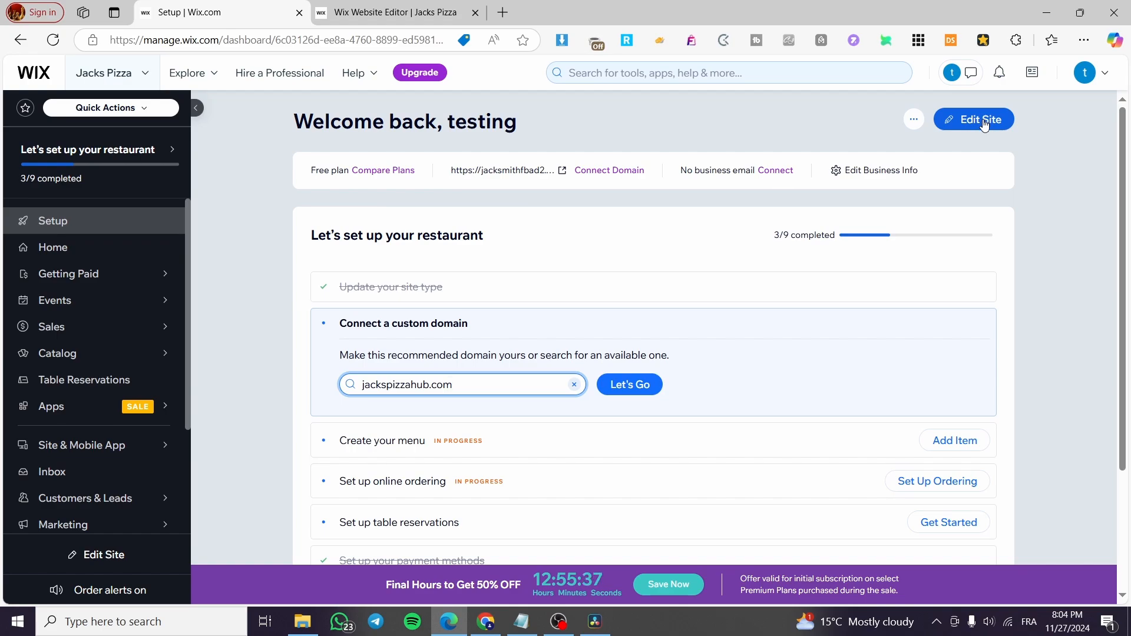
Step: Examine where apps are managed for the Jacks Pizza site, in both its dashboard and the website editor
{"action": "left_click", "coordinate": [425, 17]}
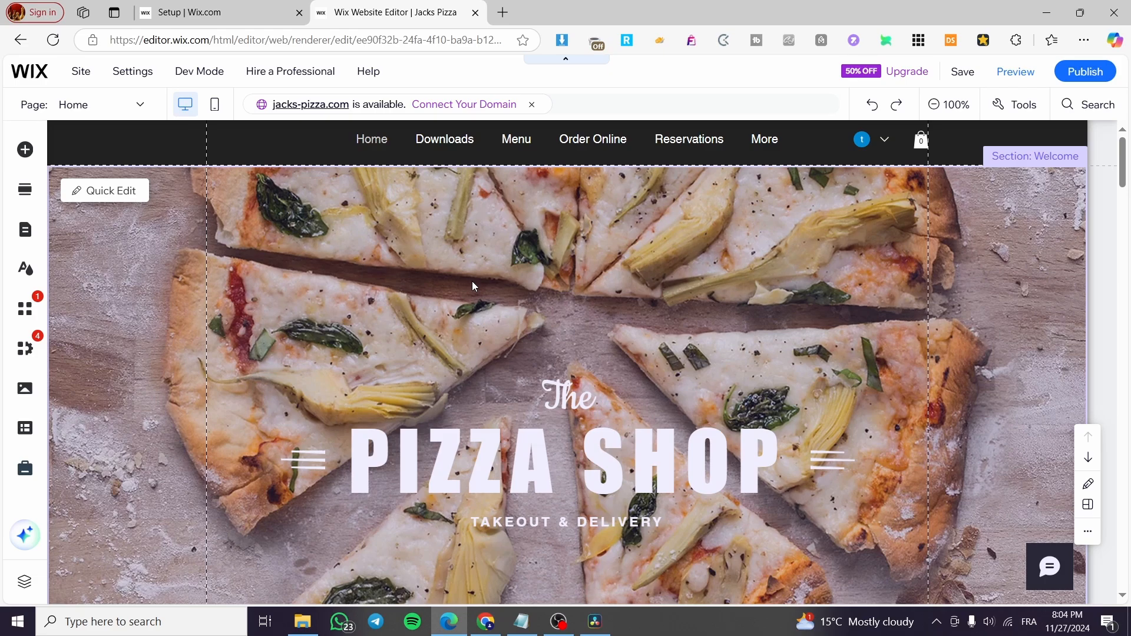
{"action": "left_click", "coordinate": [195, 12]}
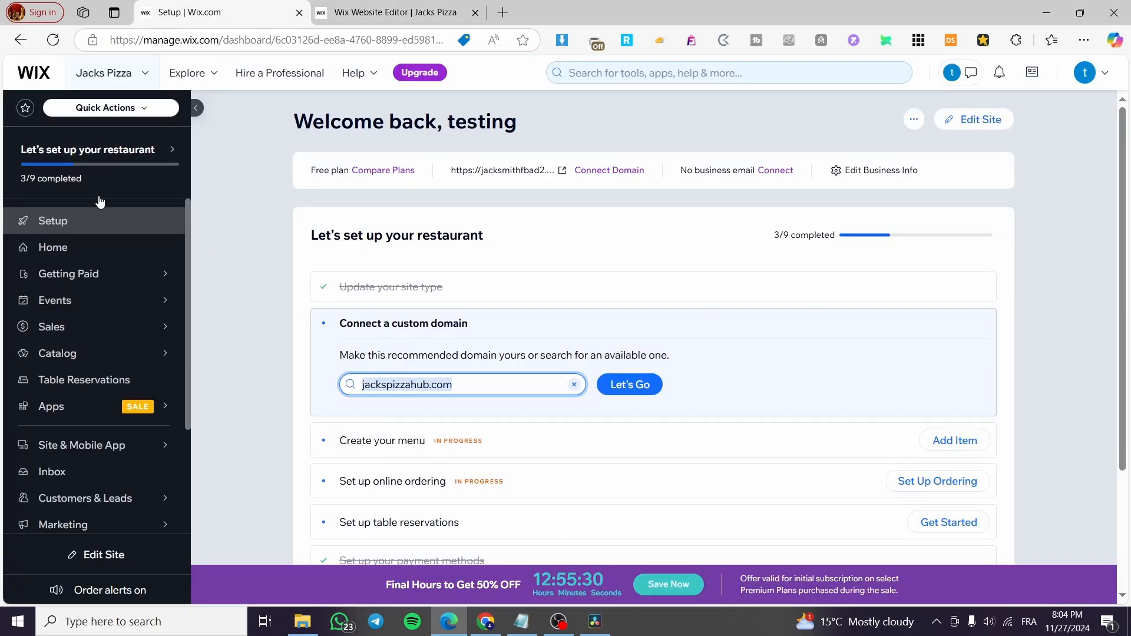
{"action": "mouse_move", "coordinate": [101, 360]}
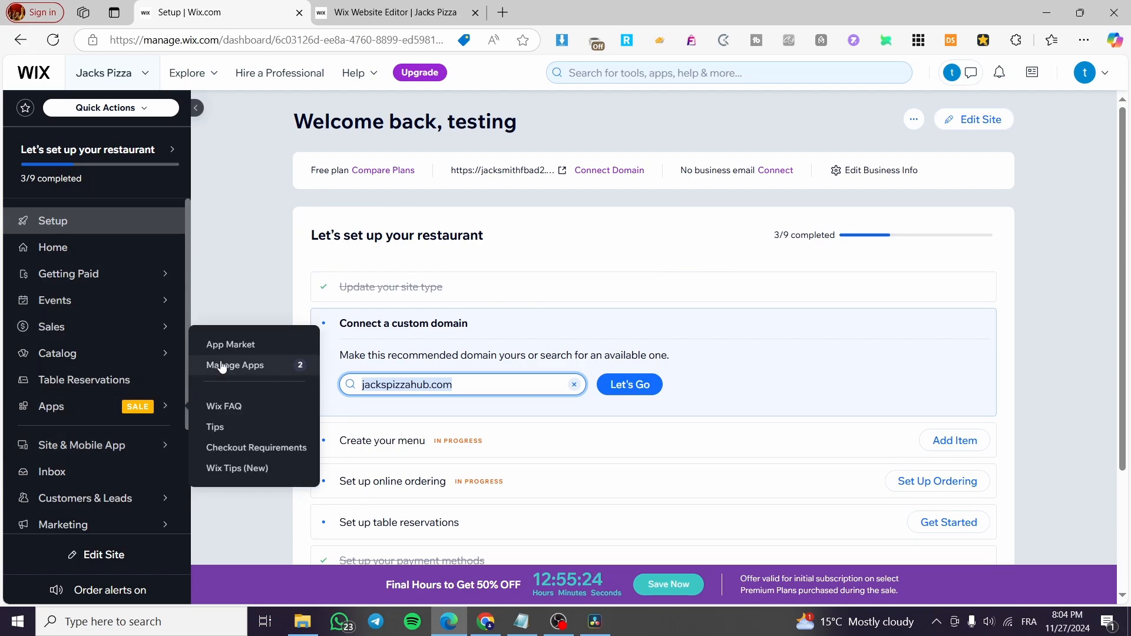
{"action": "left_click", "coordinate": [405, 7]}
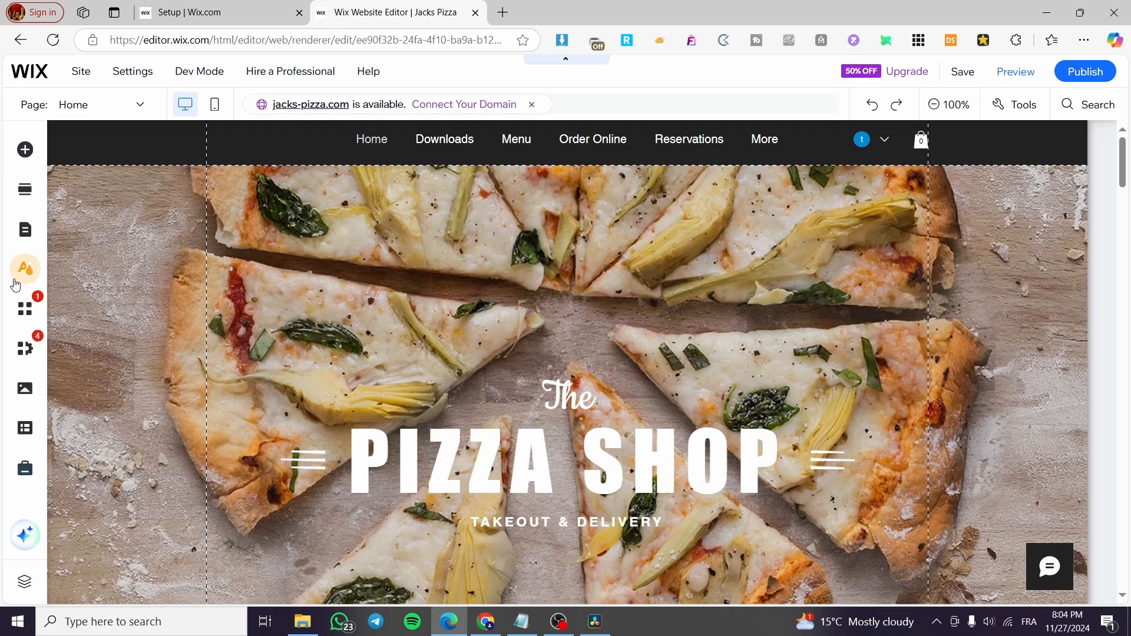
{"action": "left_click", "coordinate": [206, 6]}
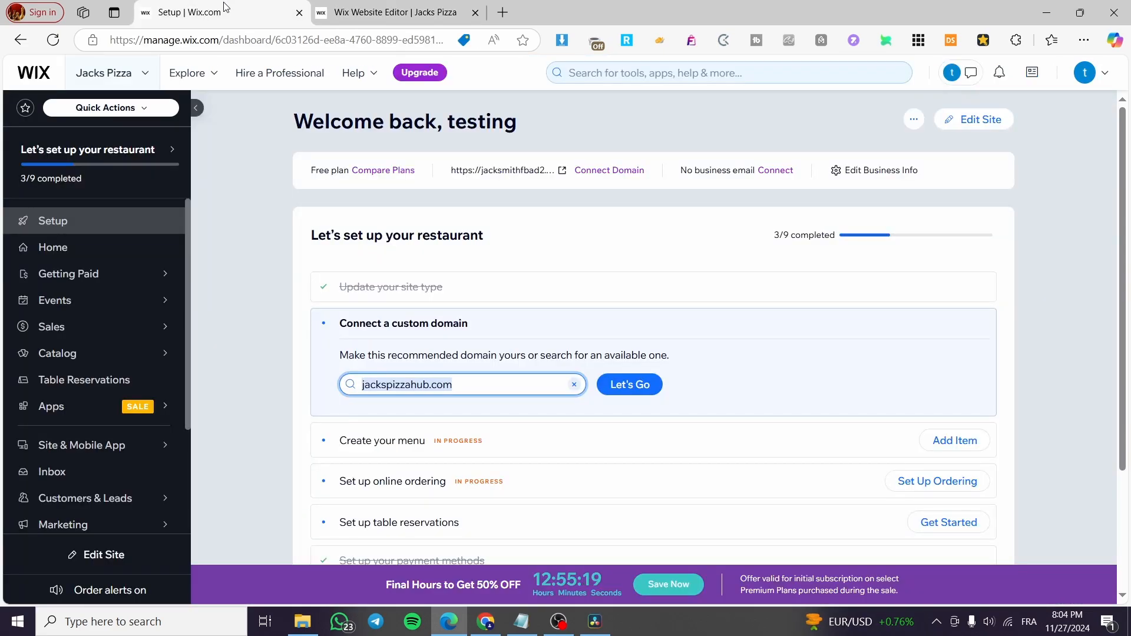
{"action": "left_click", "coordinate": [389, 12]}
{"action": "key", "text": "ctrl+shift+Tab"}
{"action": "mouse_move", "coordinate": [86, 413]}
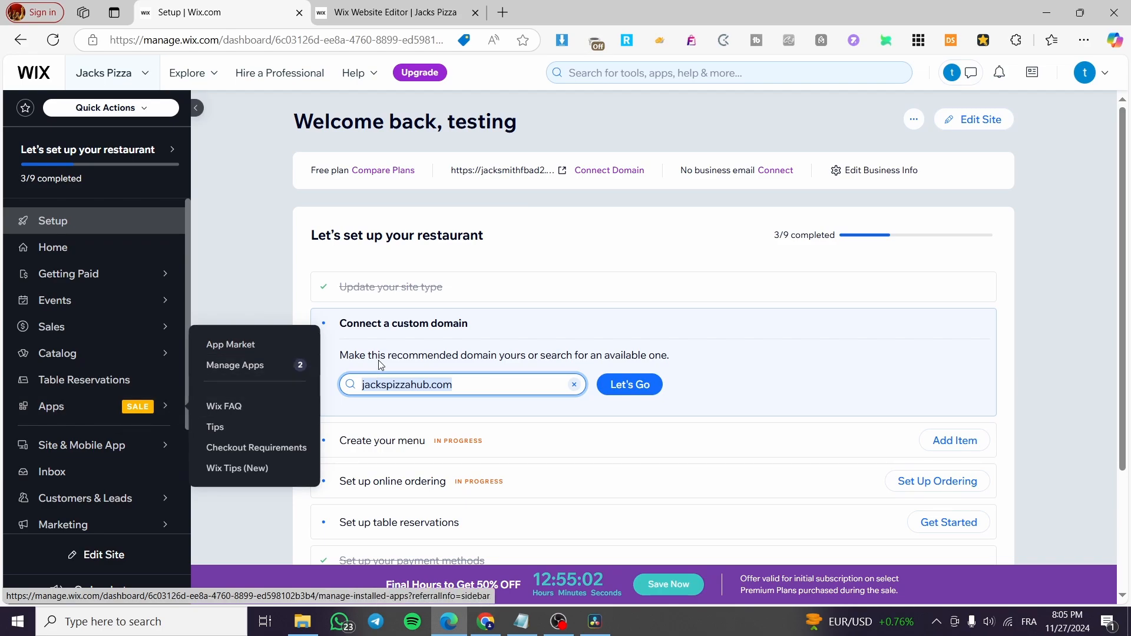
Step: In the website editor, search the App Market for "wix program" and add Wix Online Programs to the site
{"action": "left_click", "coordinate": [436, 7]}
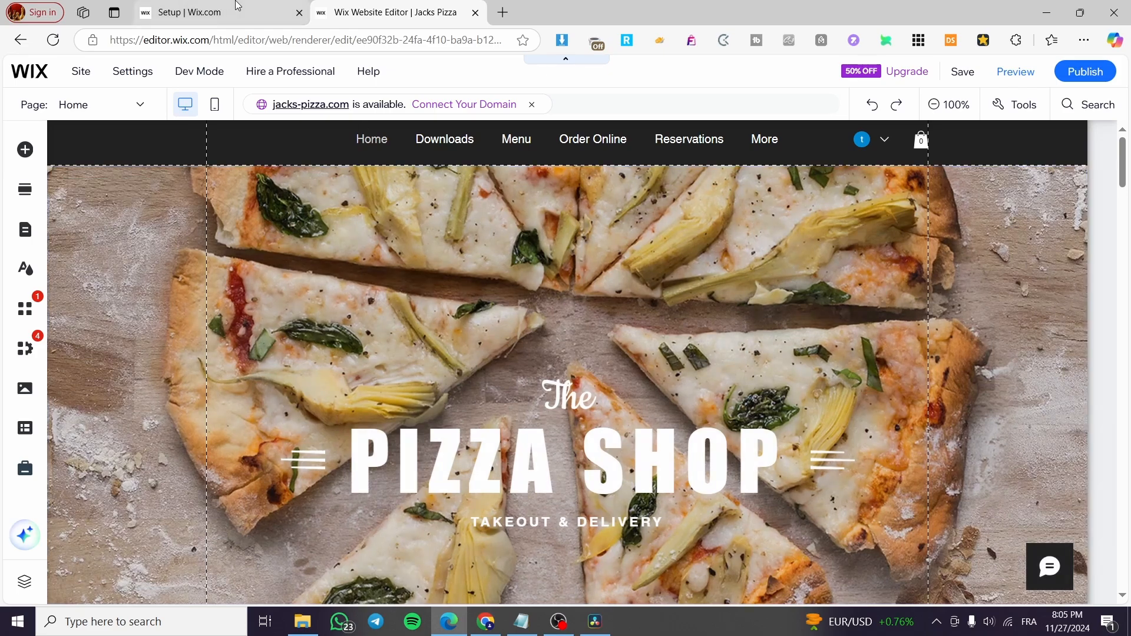
{"action": "left_click", "coordinate": [17, 318]}
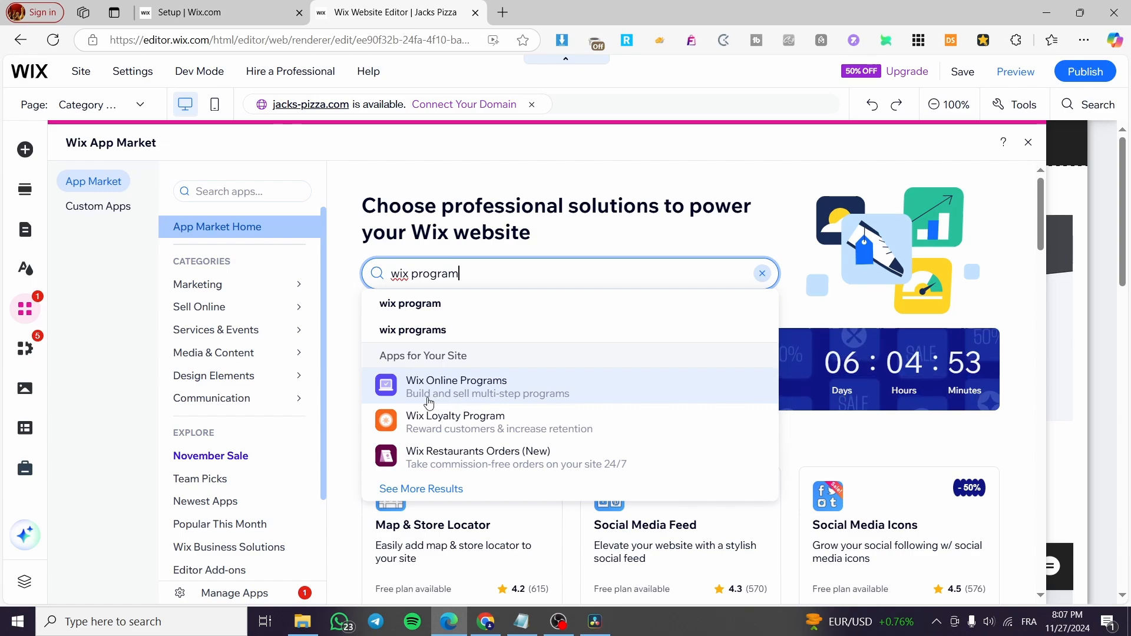
{"action": "left_click", "coordinate": [564, 398]}
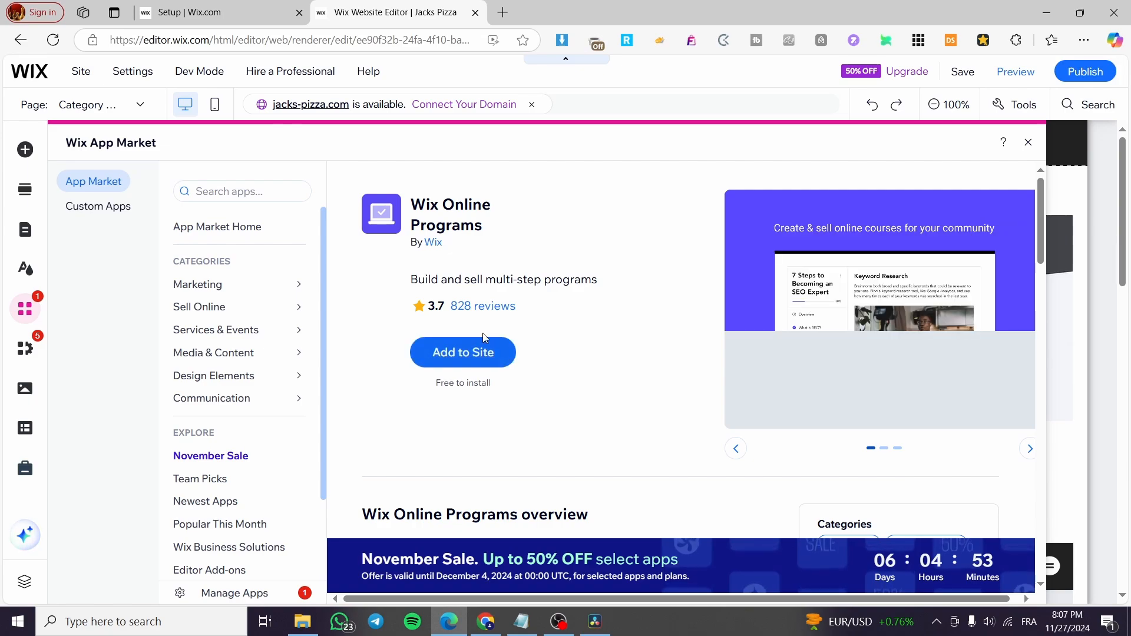
{"action": "left_click", "coordinate": [476, 358]}
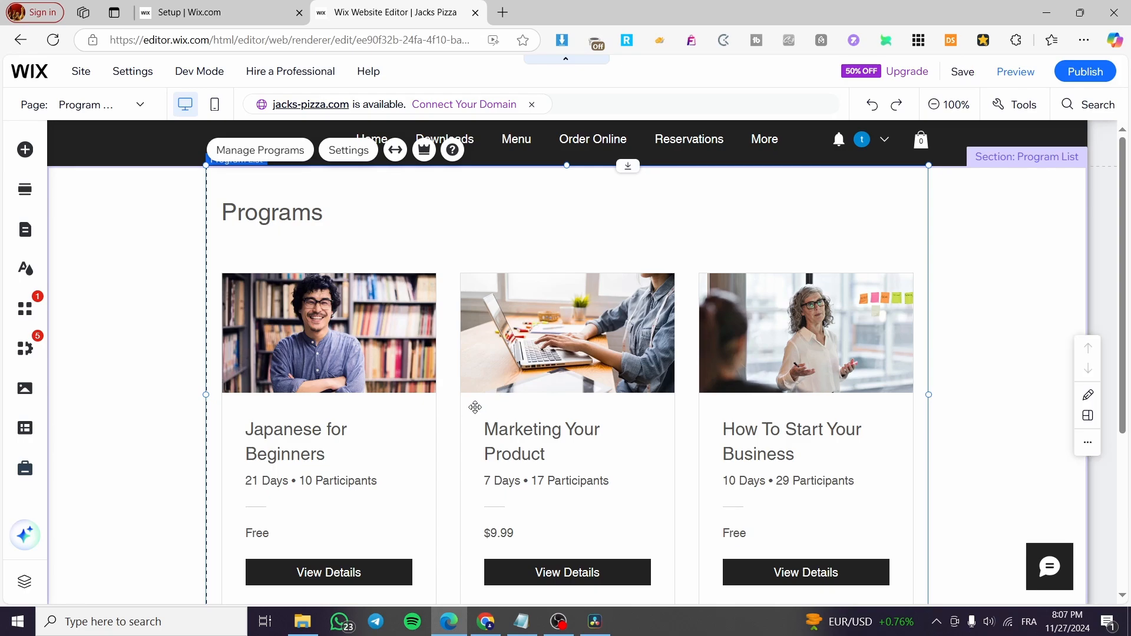
Step: Review the Program List's programs, display, layout, design and text settings, and the site's program pages
{"action": "scroll", "coordinate": [476, 407], "scroll_direction": "down", "scroll_amount": 1}
{"action": "scroll", "coordinate": [467, 397], "scroll_direction": "up", "scroll_amount": 1}
{"action": "left_click", "coordinate": [348, 150]}
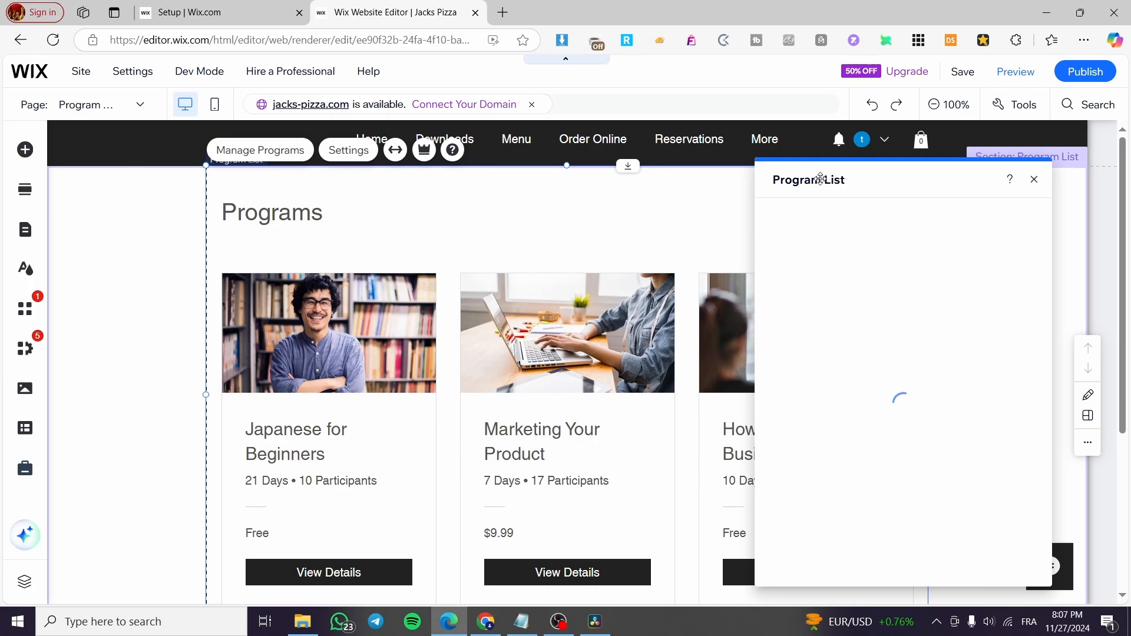
{"action": "left_click", "coordinate": [795, 242]}
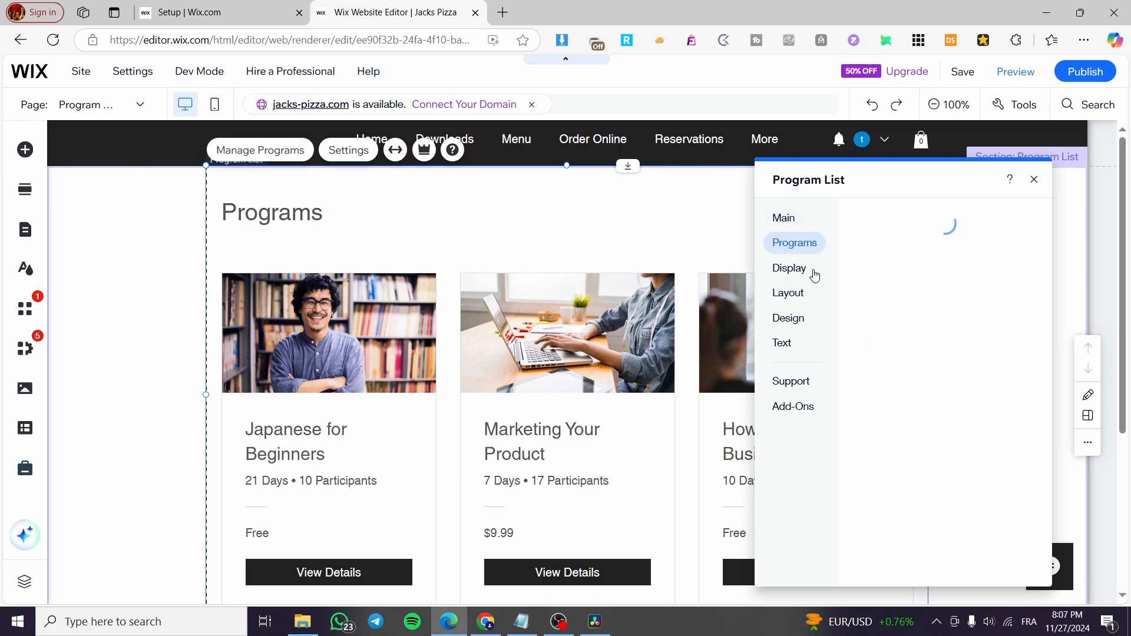
{"action": "left_click", "coordinate": [791, 276]}
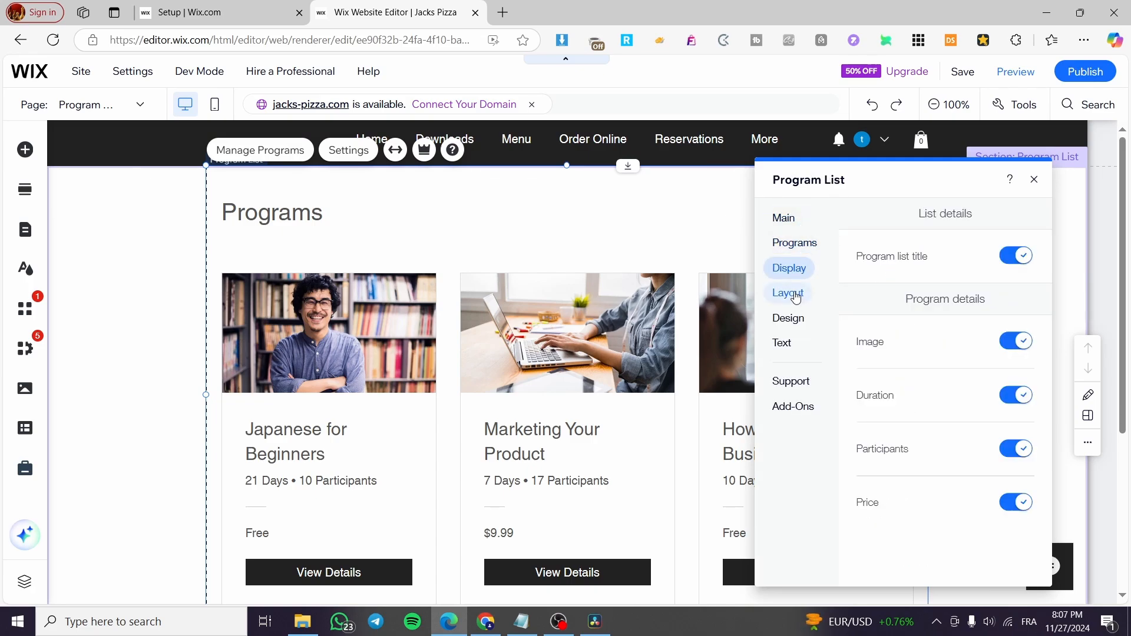
{"action": "left_click", "coordinate": [787, 294]}
{"action": "left_click", "coordinate": [788, 318]}
{"action": "left_click", "coordinate": [795, 346]}
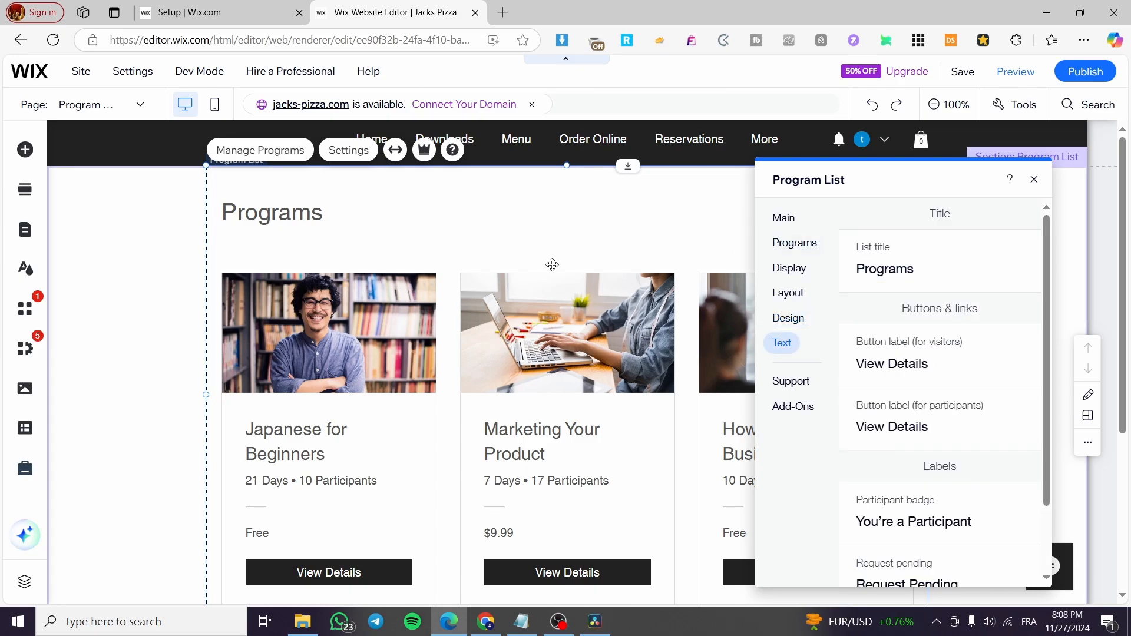
{"action": "left_click", "coordinate": [1034, 179]}
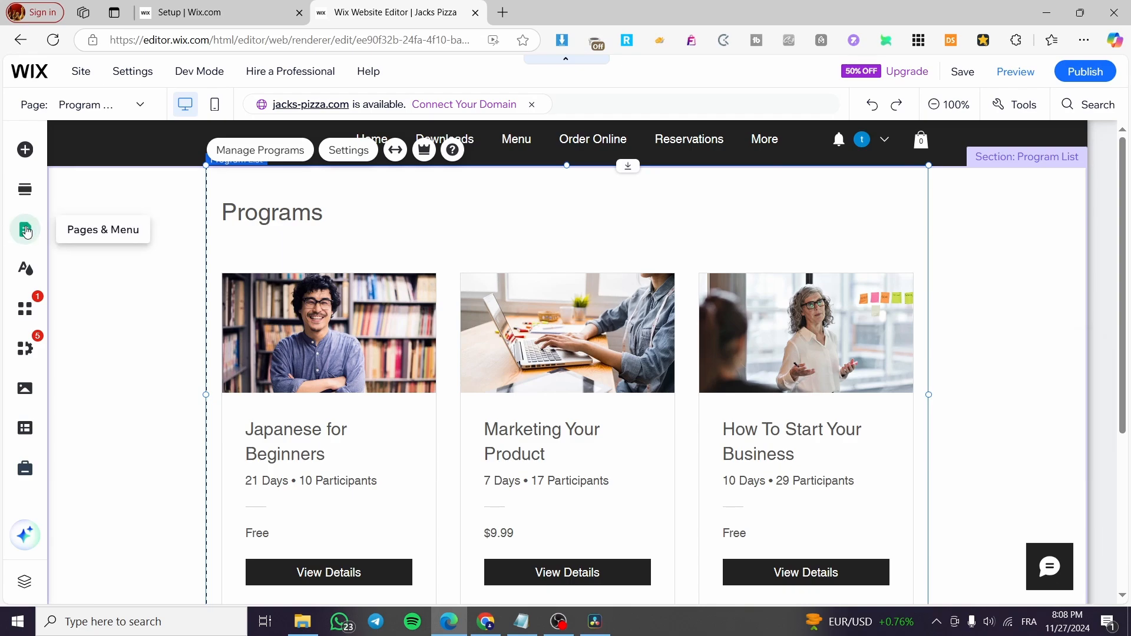
{"action": "left_click", "coordinate": [25, 231]}
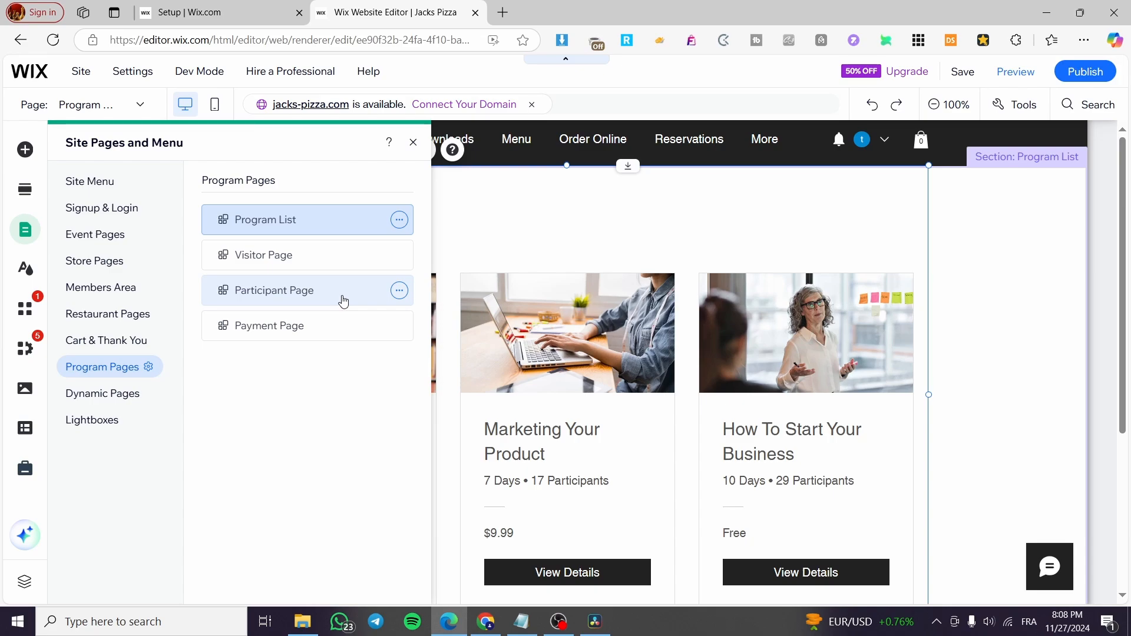
{"action": "left_click", "coordinate": [413, 142]}
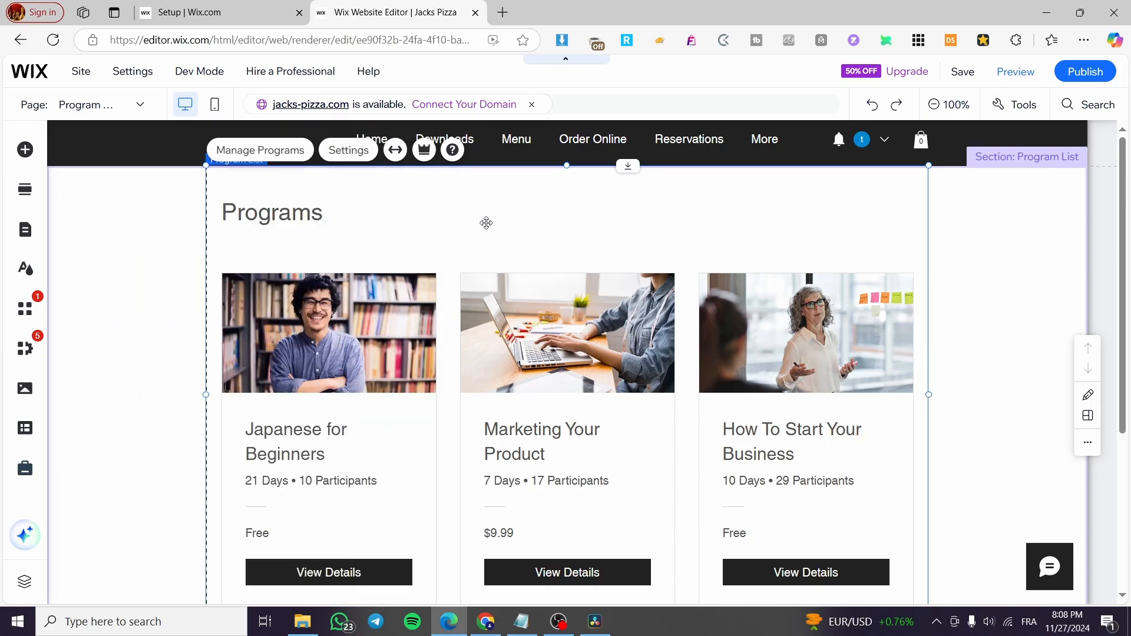
Step: Return to the site dashboard, reload it and start creating a program under Online Programs
{"action": "left_click", "coordinate": [223, 7]}
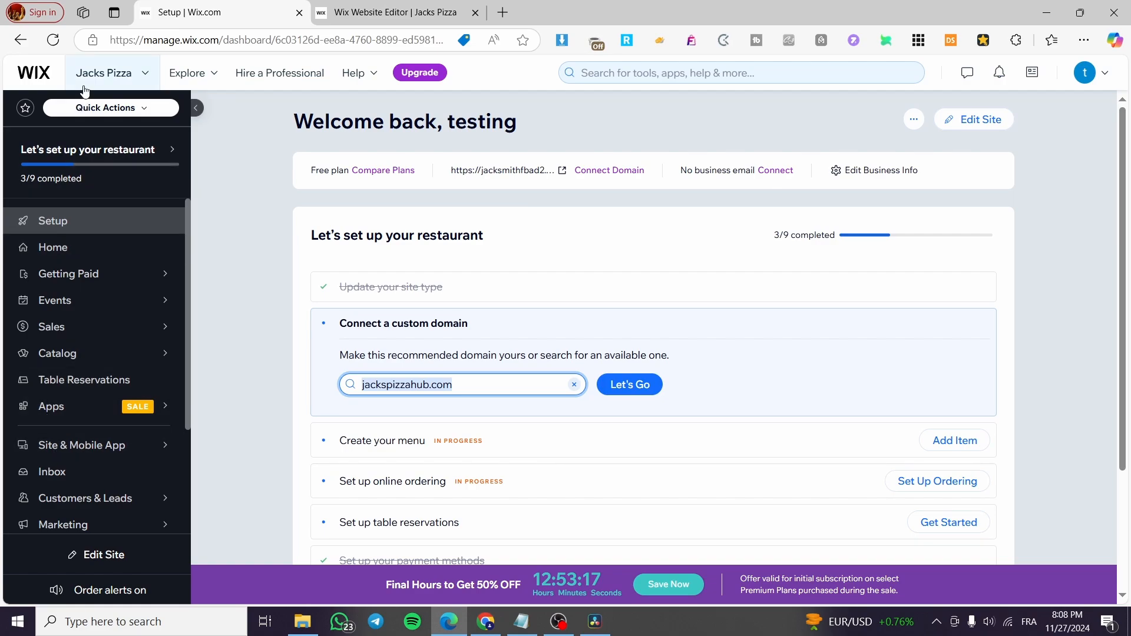
{"action": "left_click", "coordinate": [53, 39]}
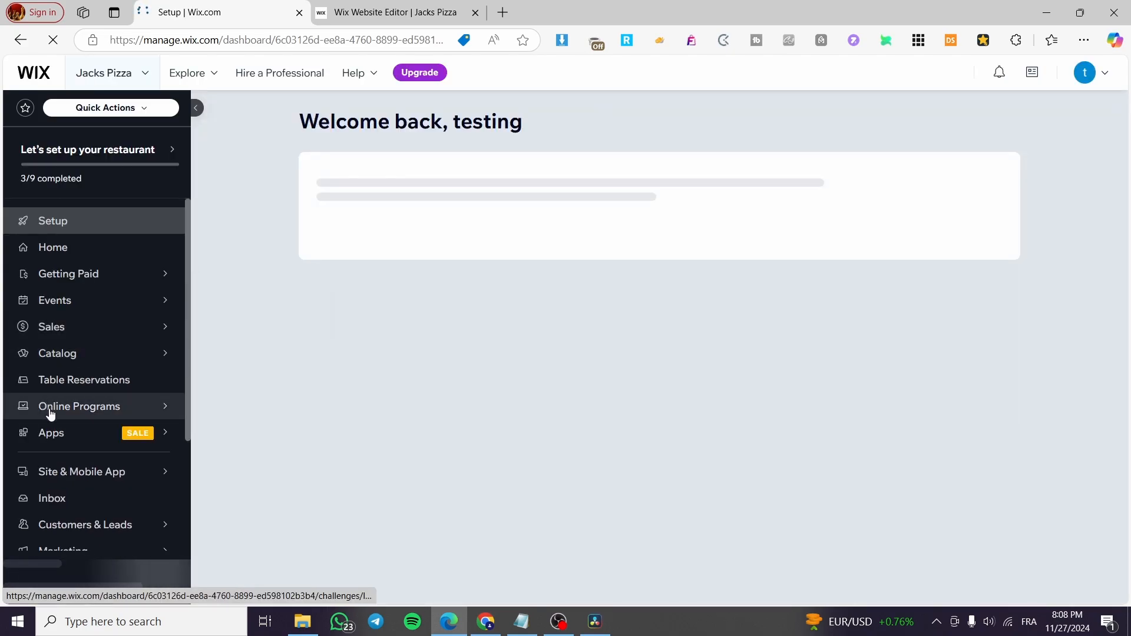
{"action": "mouse_move", "coordinate": [53, 415]}
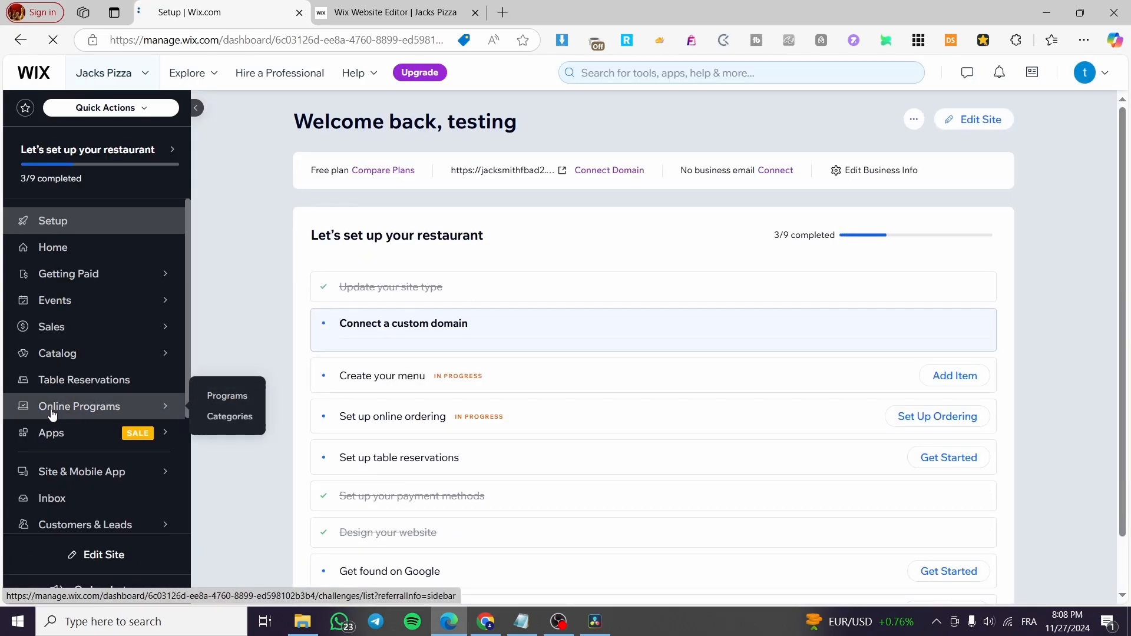
{"action": "left_click", "coordinate": [53, 415]}
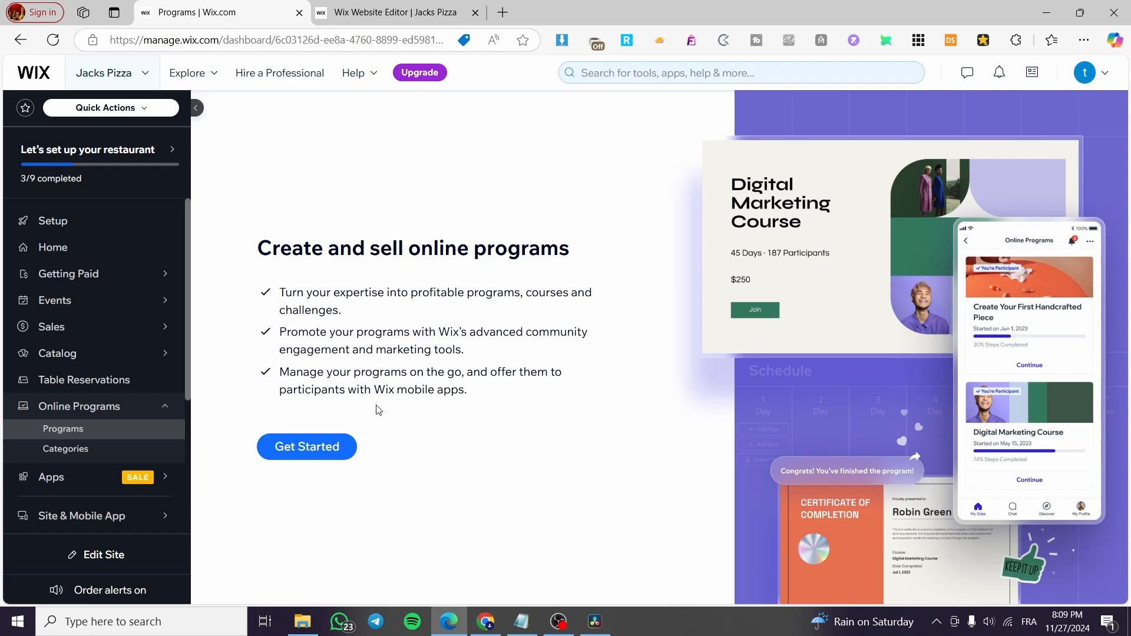
{"action": "left_click", "coordinate": [328, 448]}
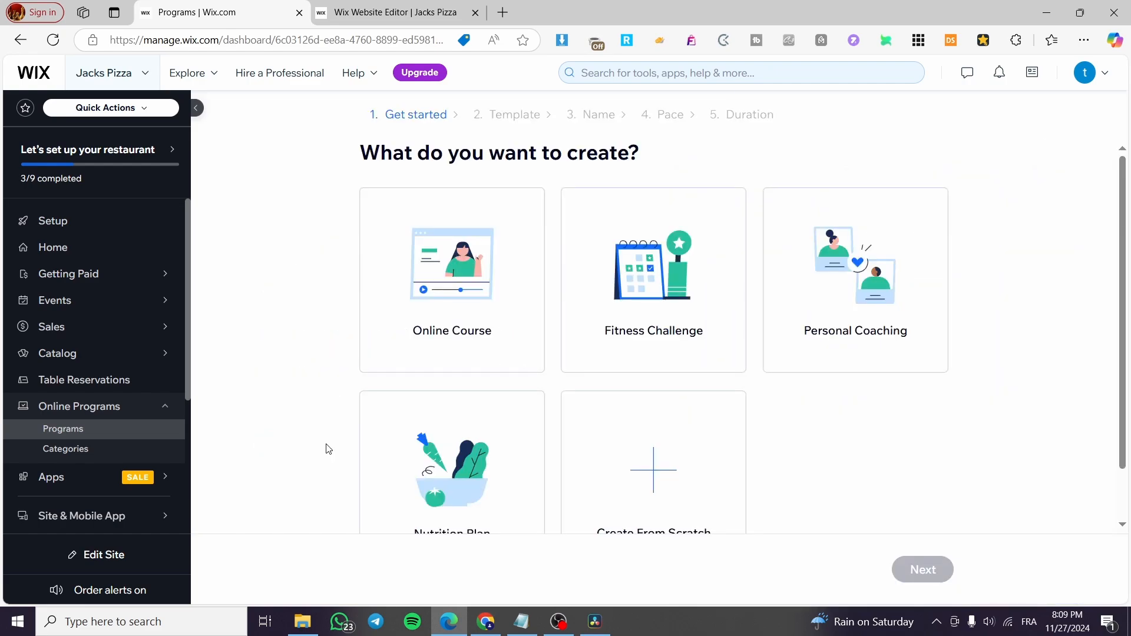
Step: Choose Online Course as the kind of program to create and continue to the template choice
{"action": "scroll", "coordinate": [733, 391], "scroll_direction": "down", "scroll_amount": 2}
{"action": "scroll", "coordinate": [733, 391], "scroll_direction": "up", "scroll_amount": 2}
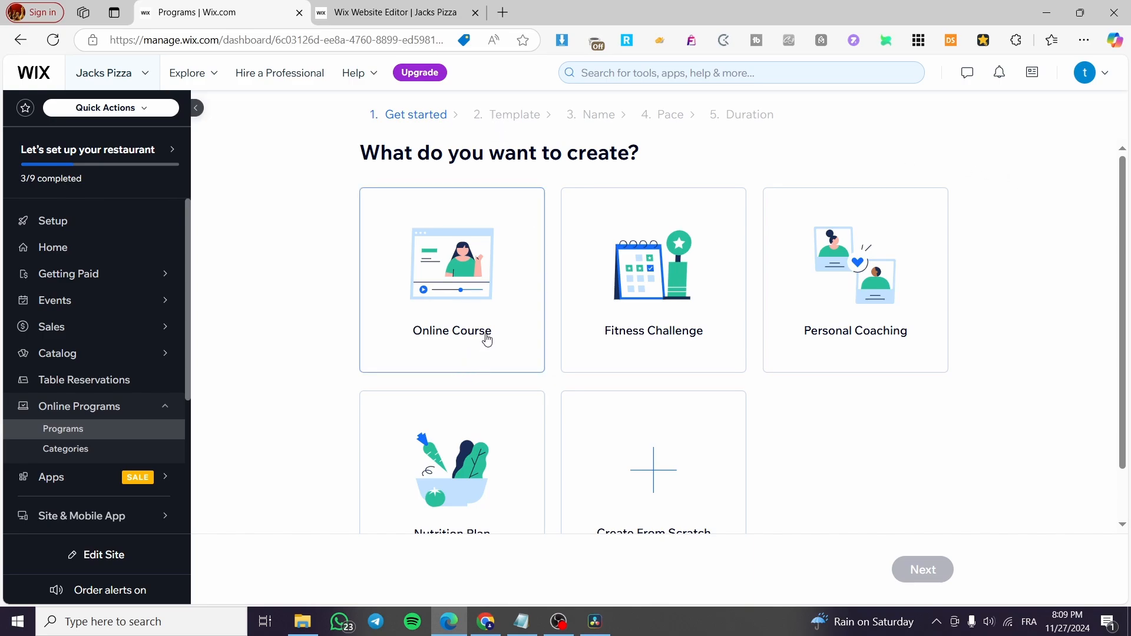
{"action": "scroll", "coordinate": [447, 309], "scroll_direction": "down", "scroll_amount": 1}
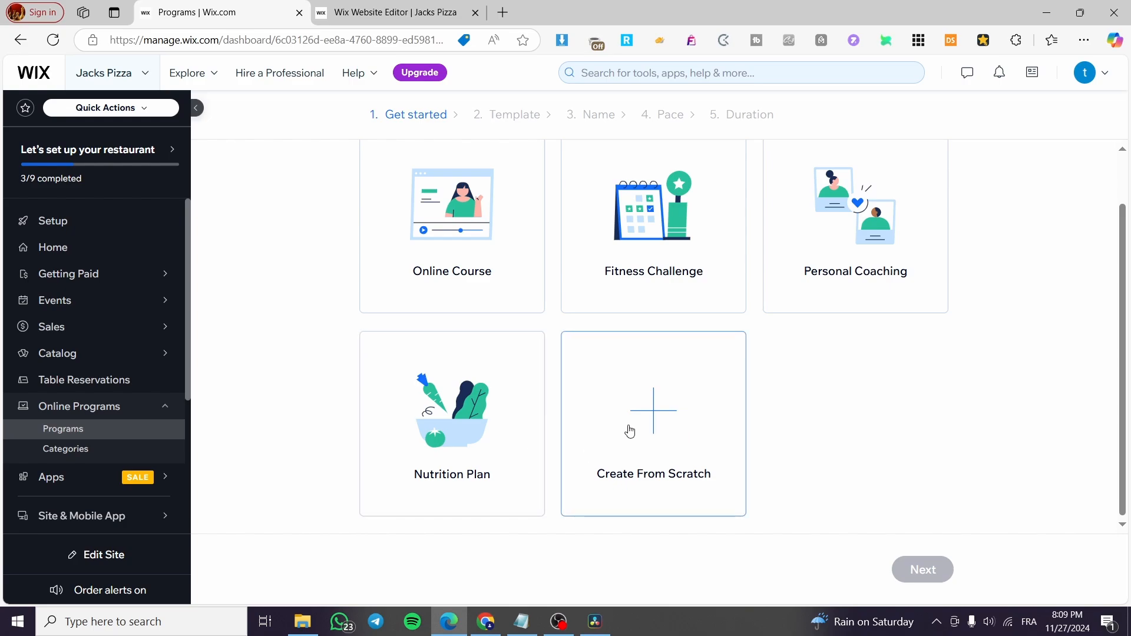
{"action": "scroll", "coordinate": [707, 295], "scroll_direction": "up", "scroll_amount": 1}
{"action": "scroll", "coordinate": [598, 407], "scroll_direction": "down", "scroll_amount": 1}
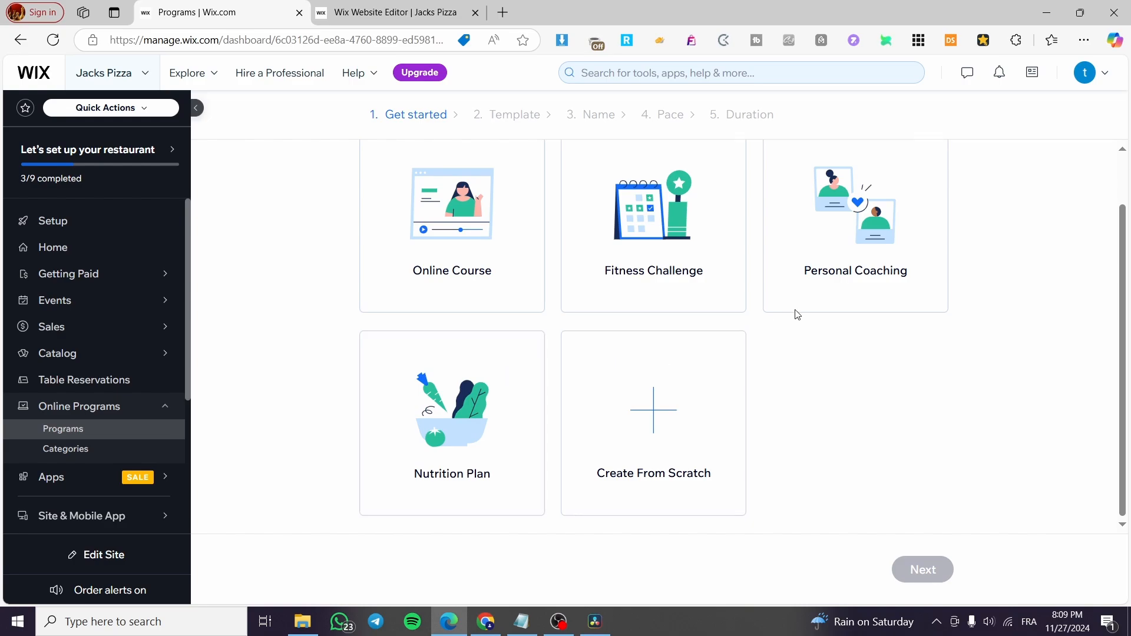
{"action": "scroll", "coordinate": [741, 336], "scroll_direction": "up", "scroll_amount": 1}
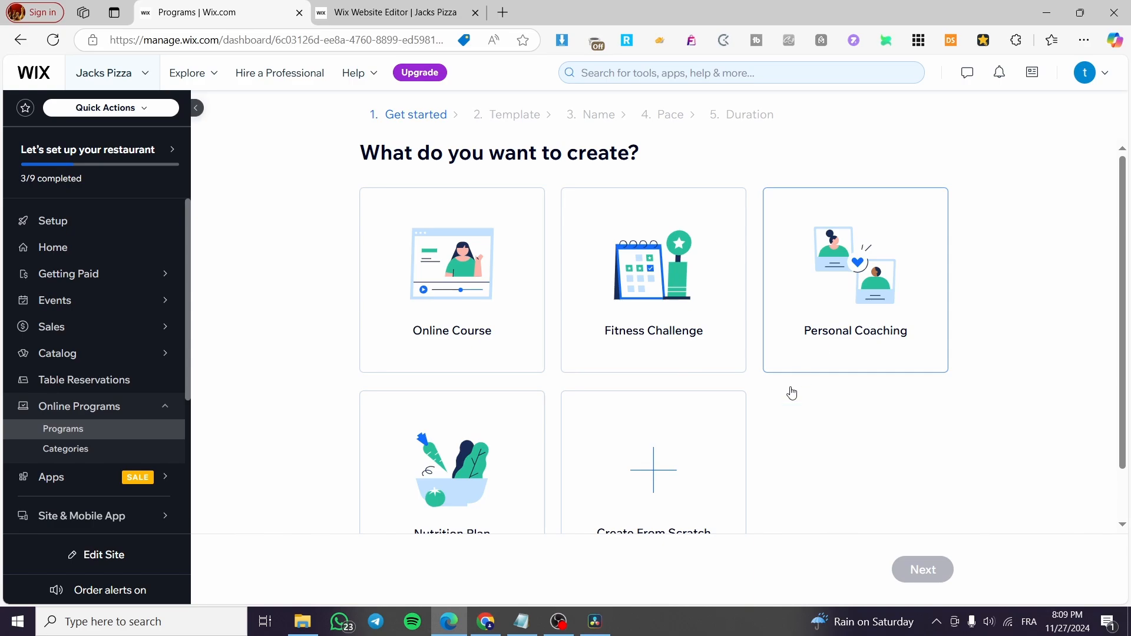
{"action": "scroll", "coordinate": [711, 421], "scroll_direction": "down", "scroll_amount": 1}
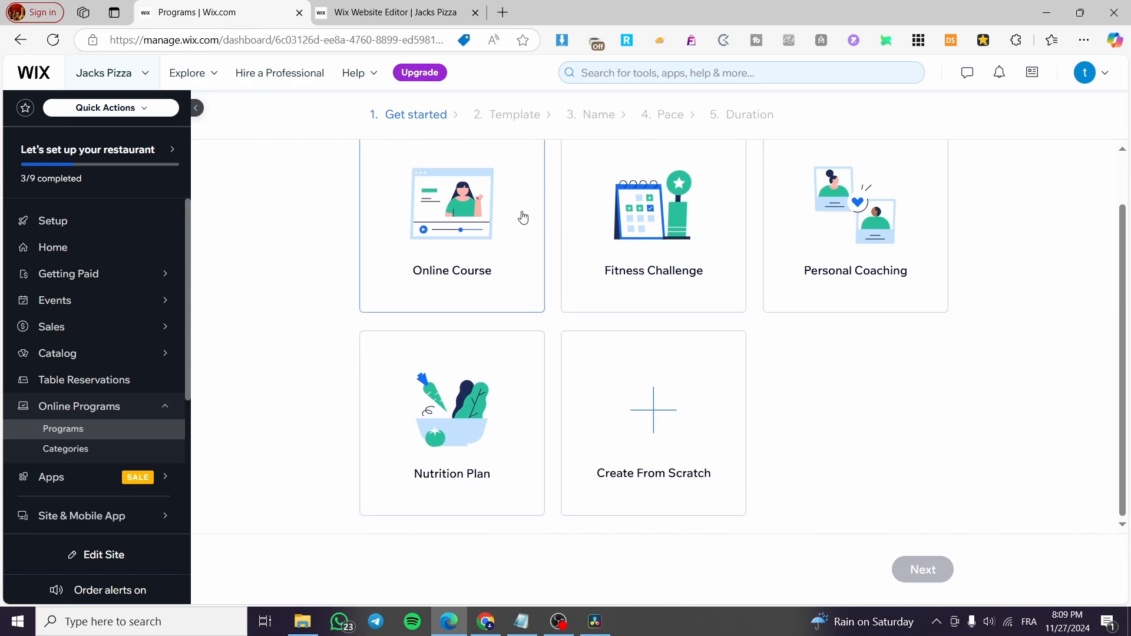
{"action": "scroll", "coordinate": [482, 276], "scroll_direction": "up", "scroll_amount": 1}
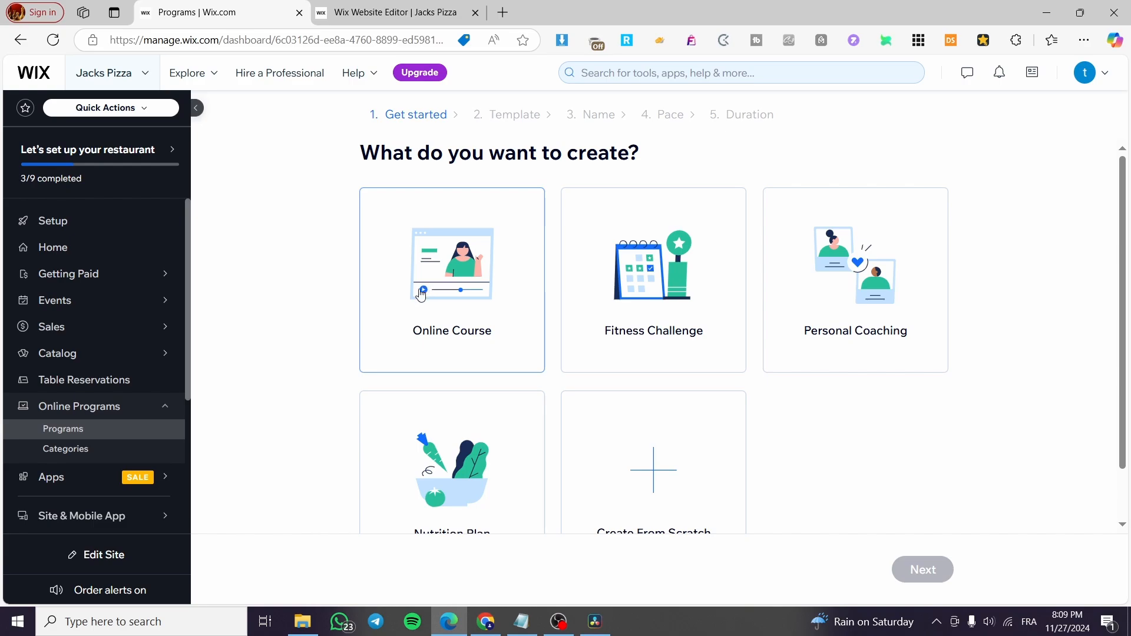
{"action": "left_click", "coordinate": [406, 322]}
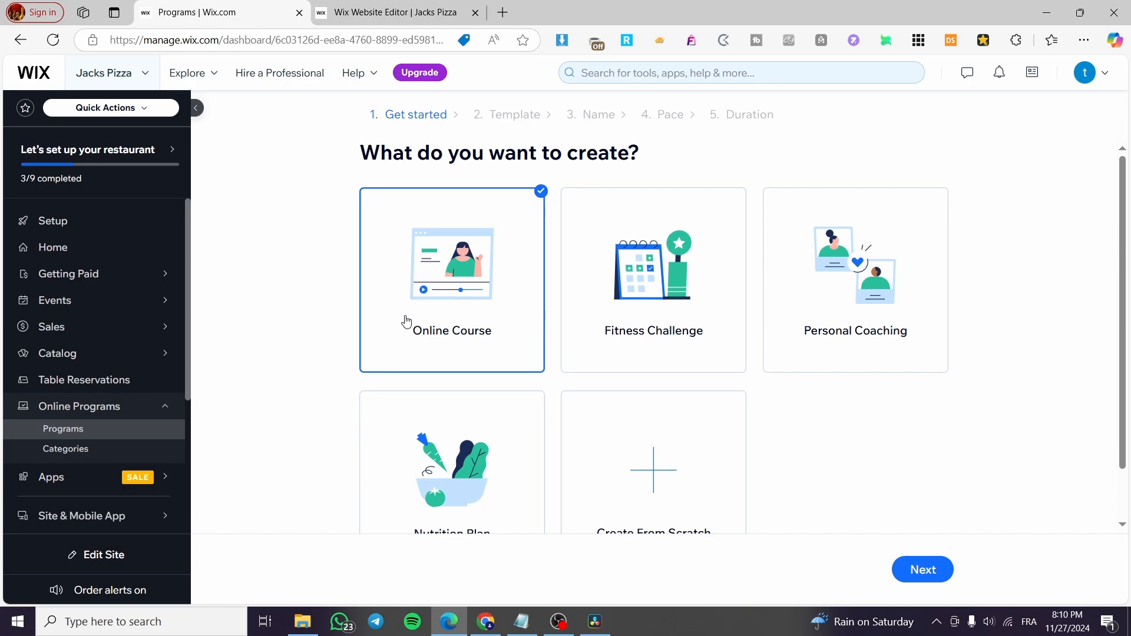
{"action": "left_click", "coordinate": [943, 569]}
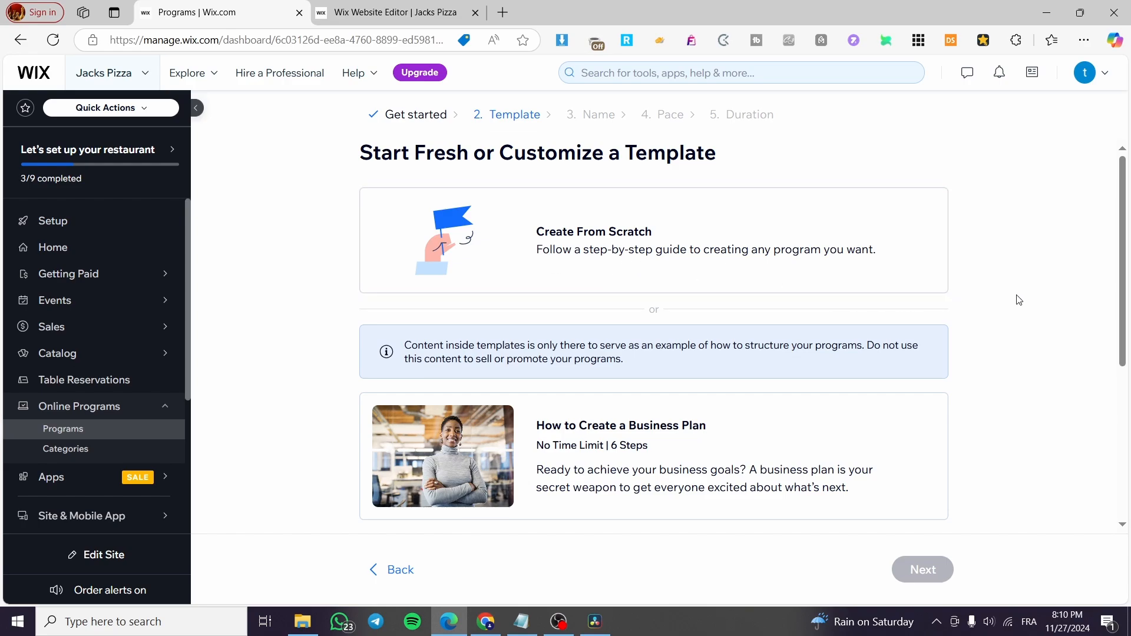
Step: Look through the offered course templates, choose to create the program from scratch, and continue to its name
{"action": "scroll", "coordinate": [914, 355], "scroll_direction": "down", "scroll_amount": 5}
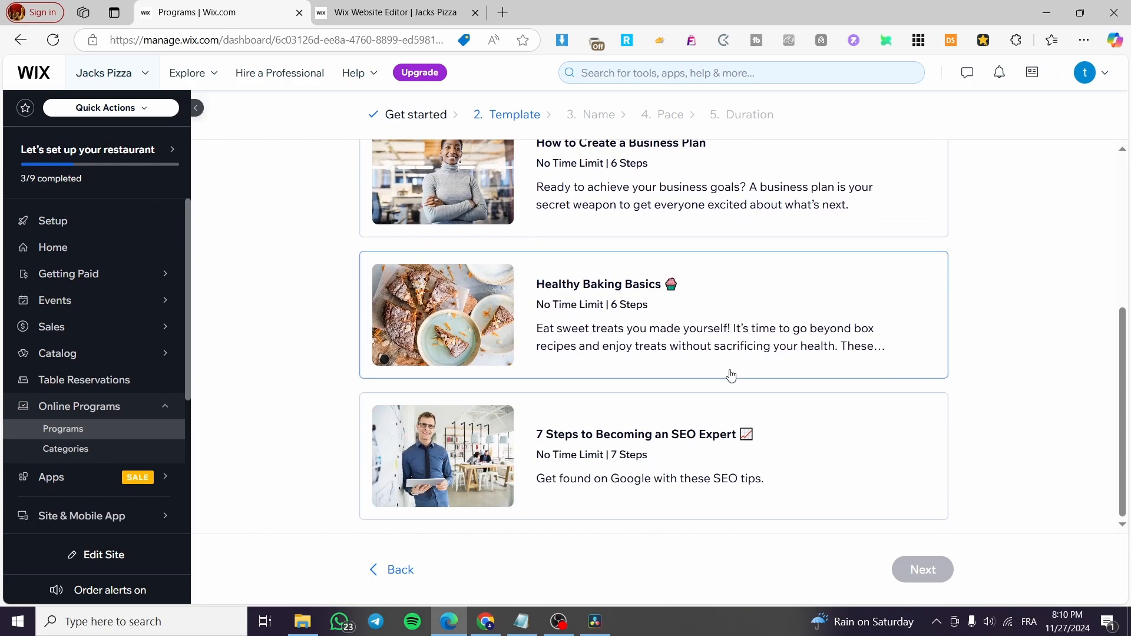
{"action": "scroll", "coordinate": [663, 377], "scroll_direction": "up", "scroll_amount": 5}
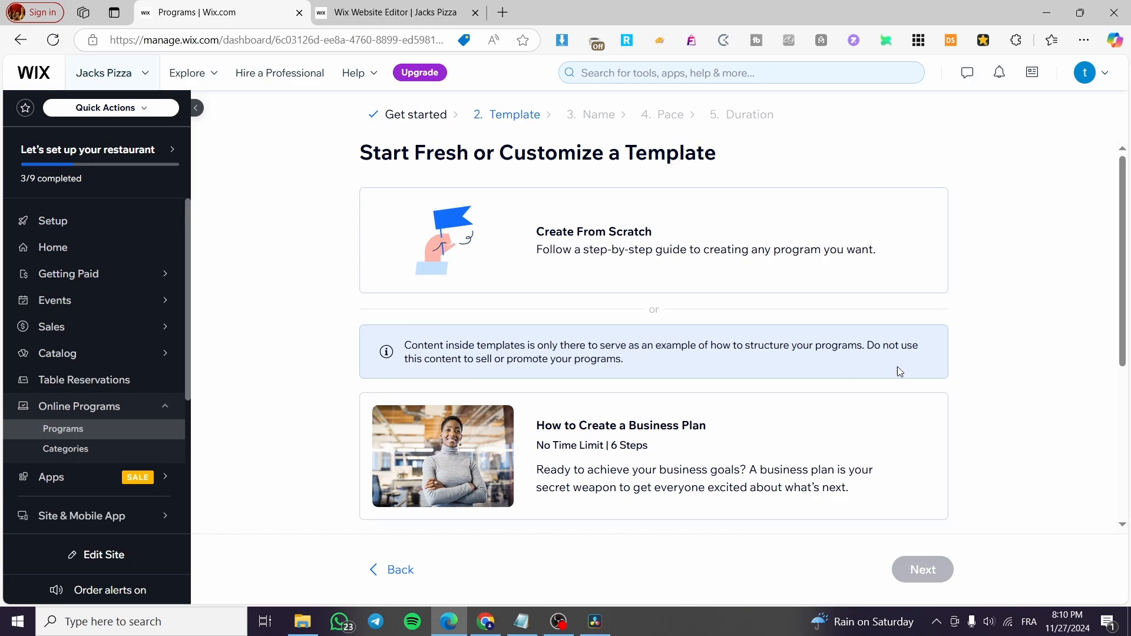
{"action": "scroll", "coordinate": [582, 461], "scroll_direction": "down", "scroll_amount": 5}
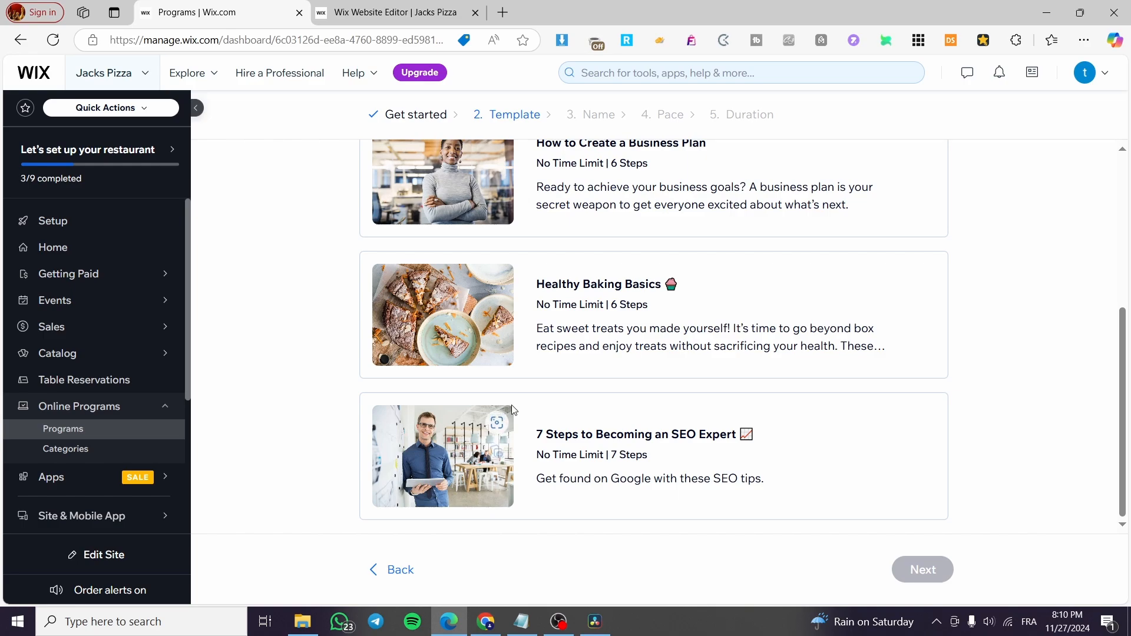
{"action": "scroll", "coordinate": [513, 410], "scroll_direction": "up", "scroll_amount": 3}
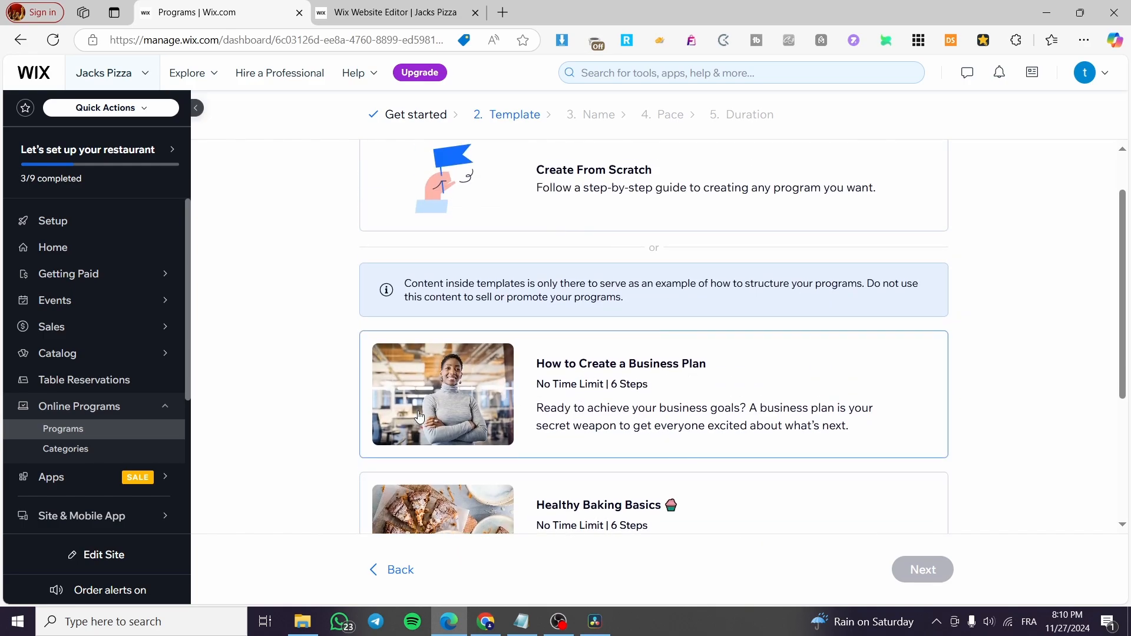
{"action": "scroll", "coordinate": [419, 417], "scroll_direction": "down", "scroll_amount": 2}
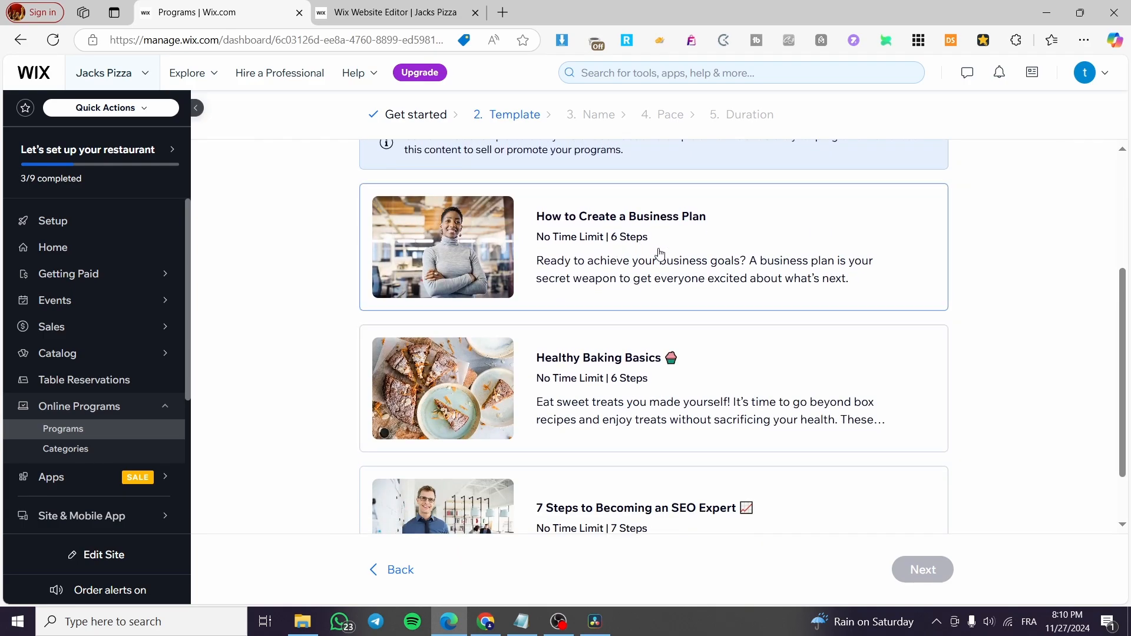
{"action": "scroll", "coordinate": [669, 436], "scroll_direction": "down", "scroll_amount": 1}
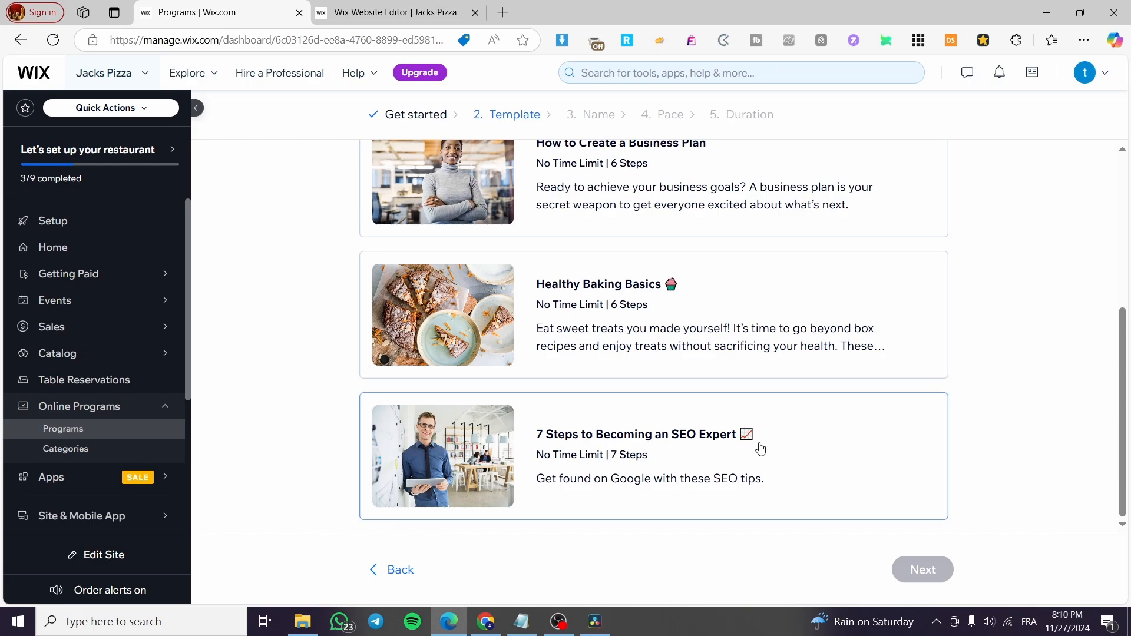
{"action": "left_click", "coordinate": [761, 450]}
{"action": "left_click", "coordinate": [790, 347]}
{"action": "scroll", "coordinate": [763, 238], "scroll_direction": "up", "scroll_amount": 3}
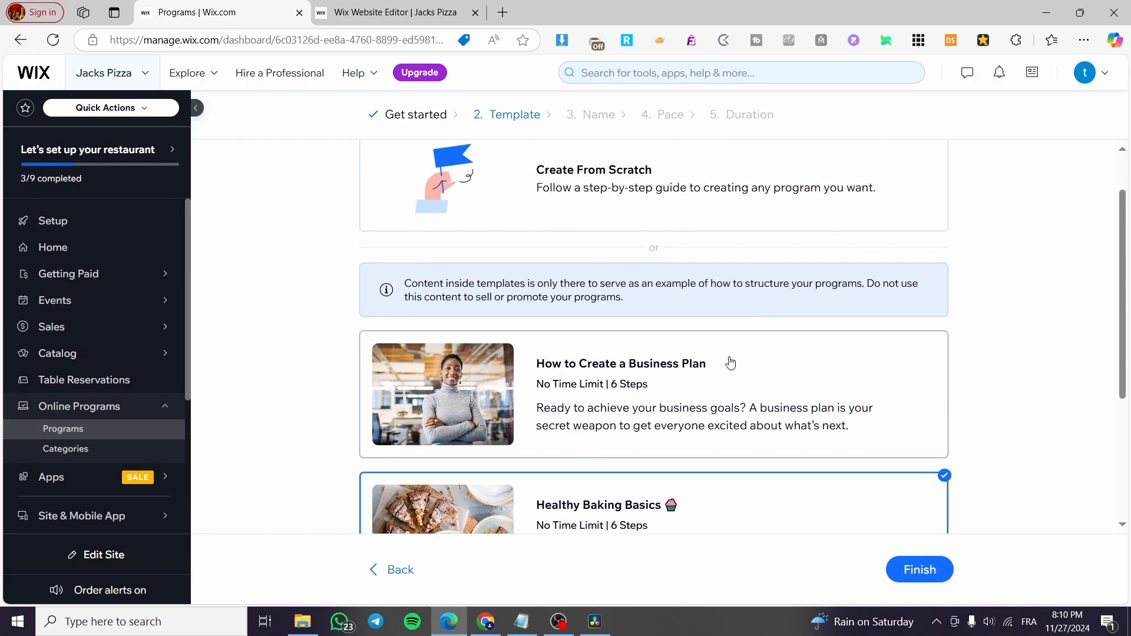
{"action": "left_click", "coordinate": [659, 209]}
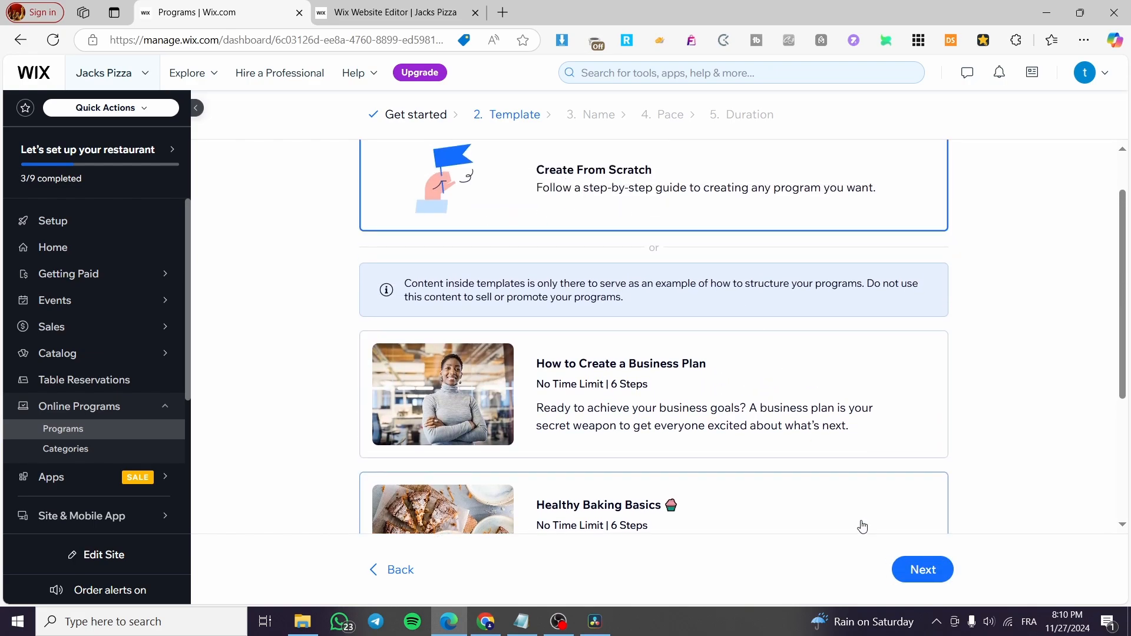
{"action": "left_click", "coordinate": [923, 570]}
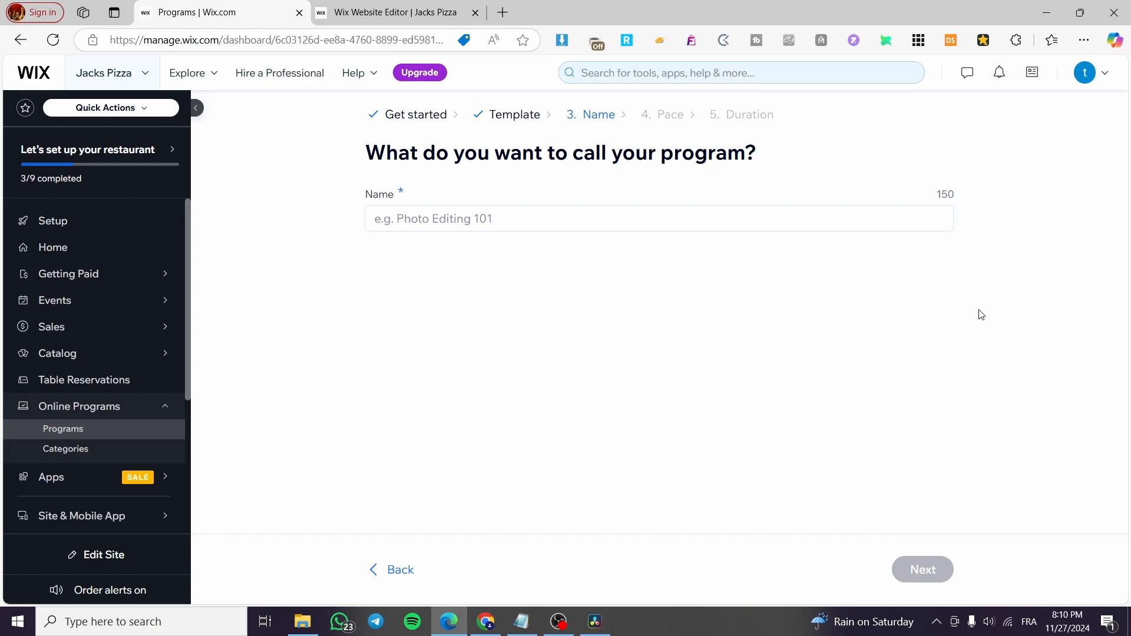
Step: Name the program "Cheesecake" and continue to the pace options
{"action": "left_click", "coordinate": [597, 224]}
{"action": "type", "text": "c"}
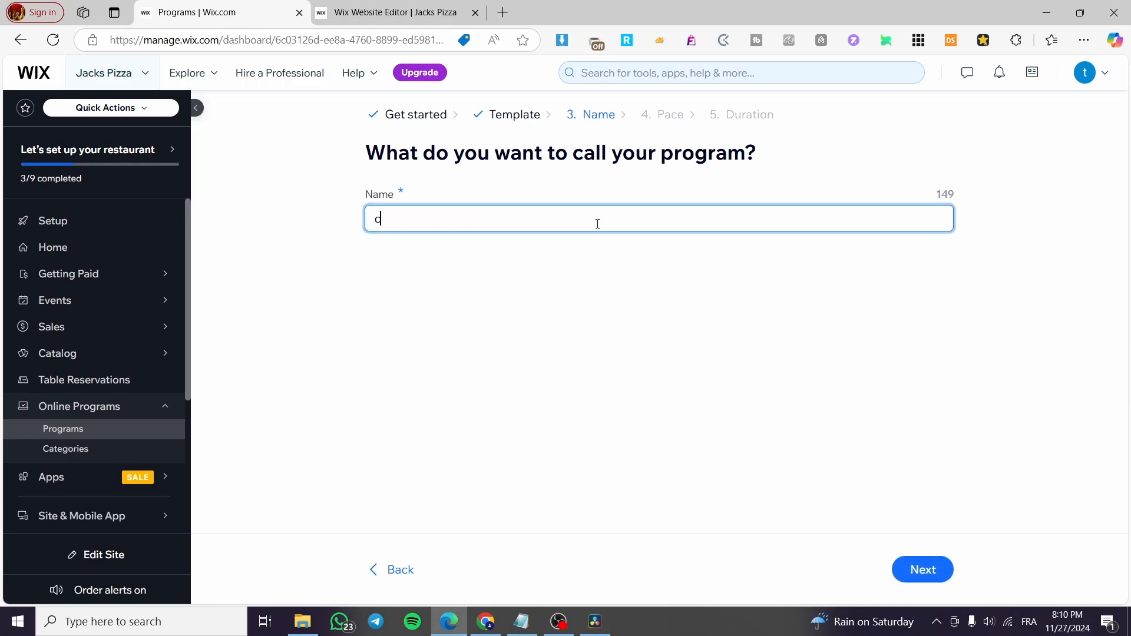
{"action": "type", "text": "ooking cheese"}
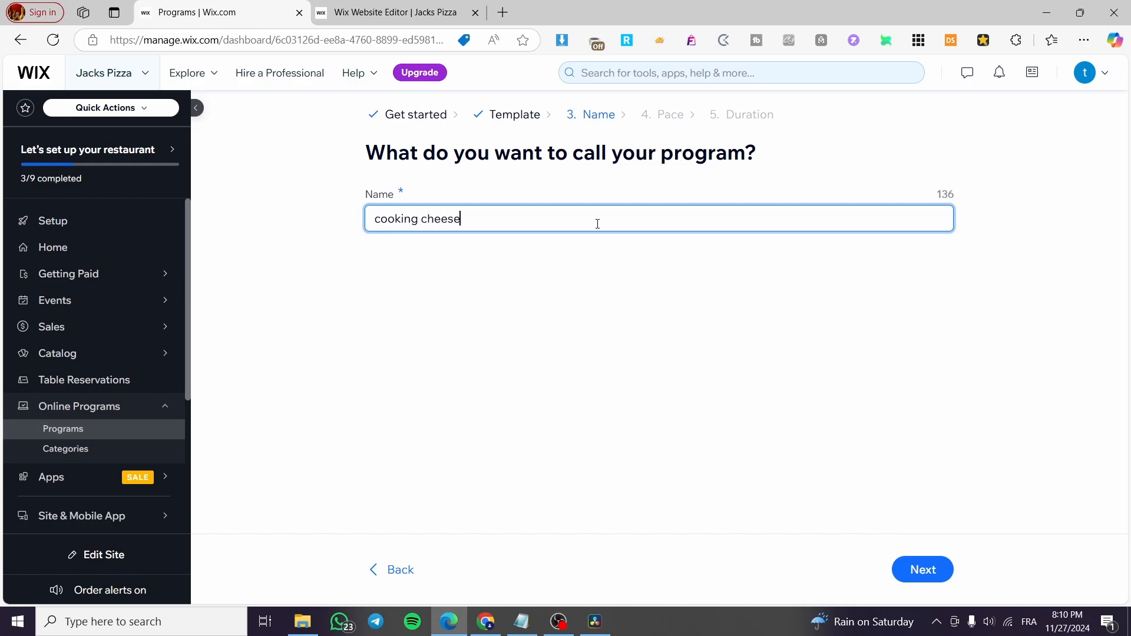
{"action": "type", "text": "cakes"}
{"action": "key", "text": "BackSpace"}
{"action": "left_click_drag", "start_coordinate": [416, 221], "coordinate": [340, 227]}
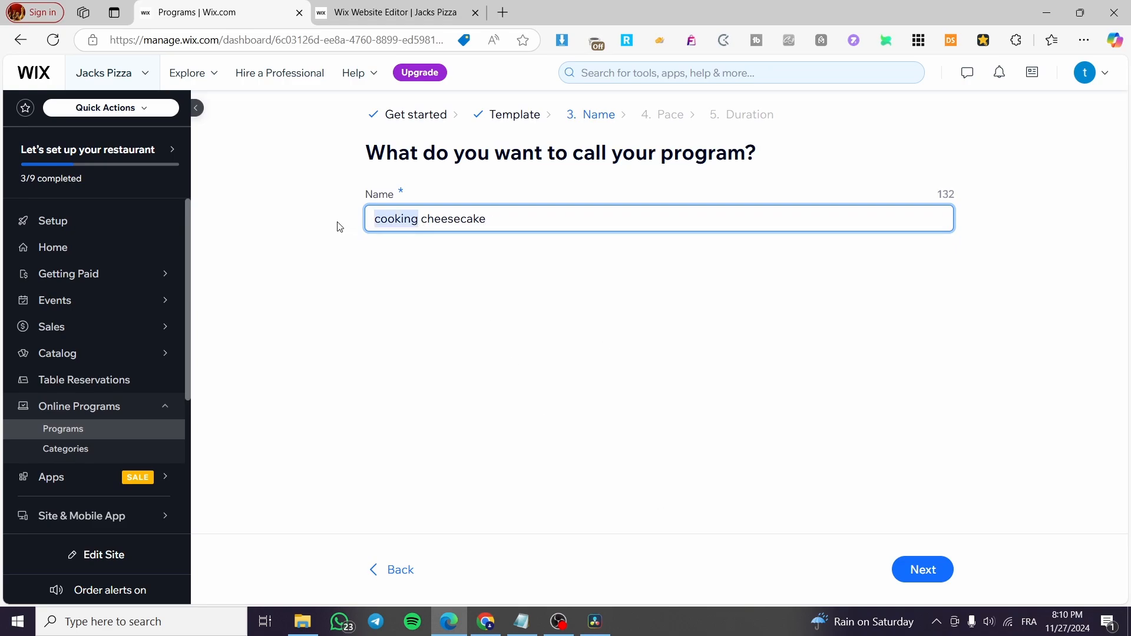
{"action": "key", "text": "BackSpace"}
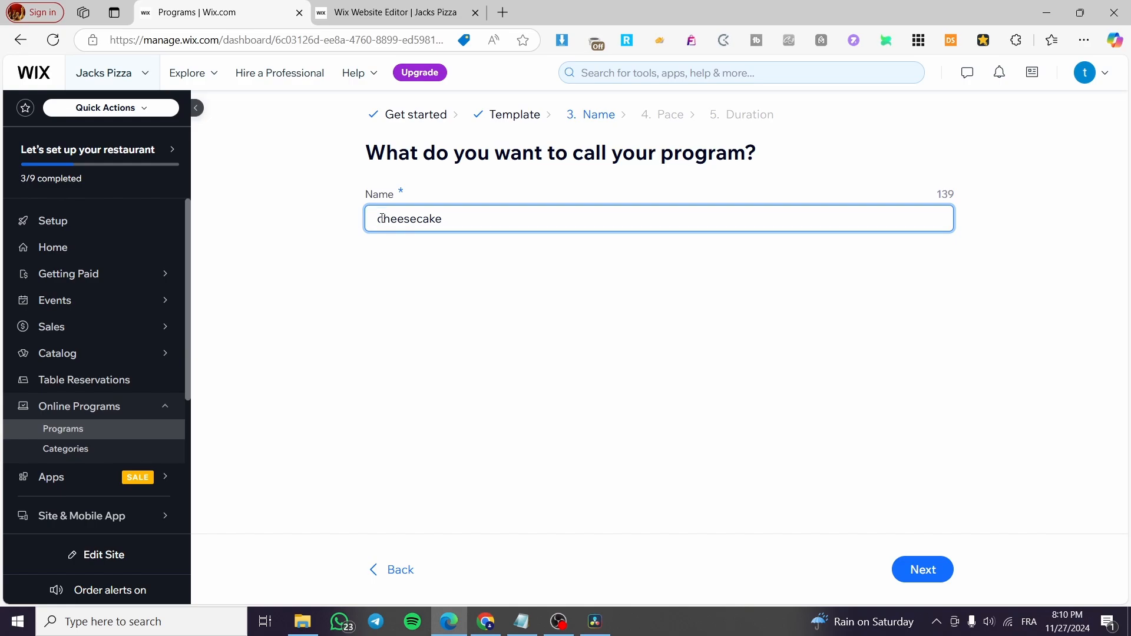
{"action": "left_click_drag", "start_coordinate": [384, 218], "coordinate": [377, 219]}
{"action": "type", "text": "C"}
{"action": "left_click", "coordinate": [925, 570]}
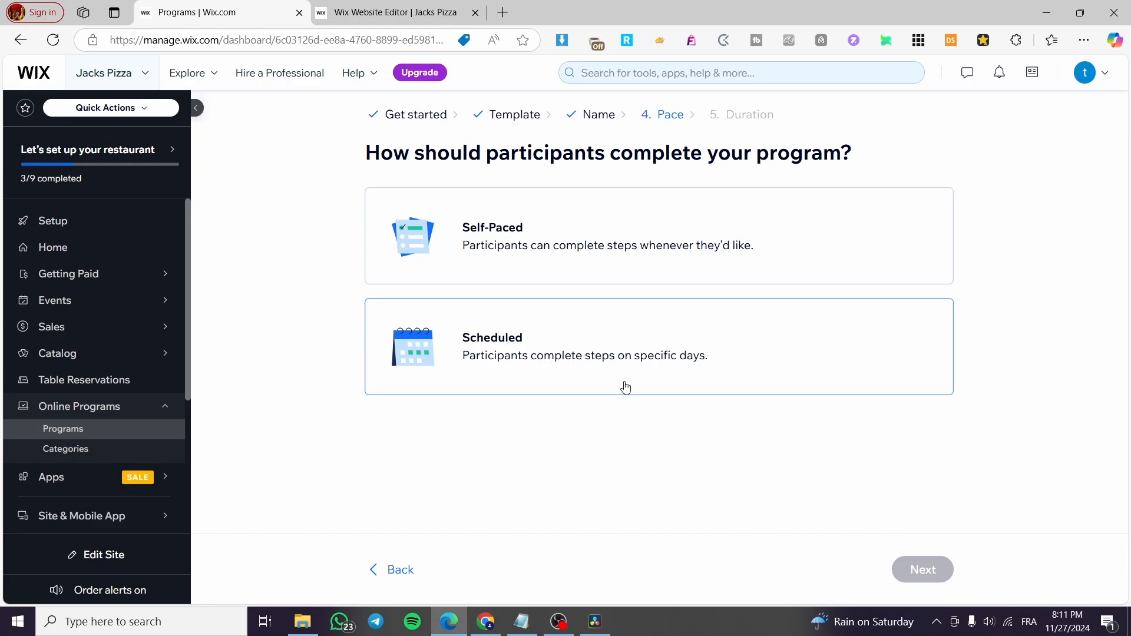
Step: Make the program Self-Paced with an Unlimited duration and finish creating it
{"action": "left_click", "coordinate": [834, 256]}
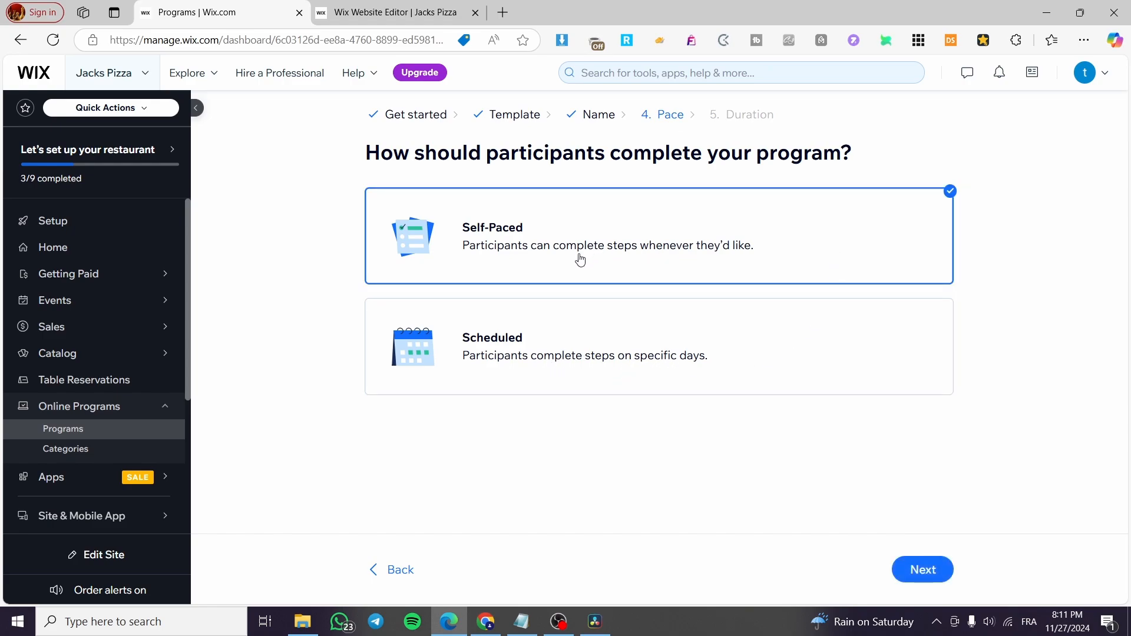
{"action": "left_click", "coordinate": [924, 570]}
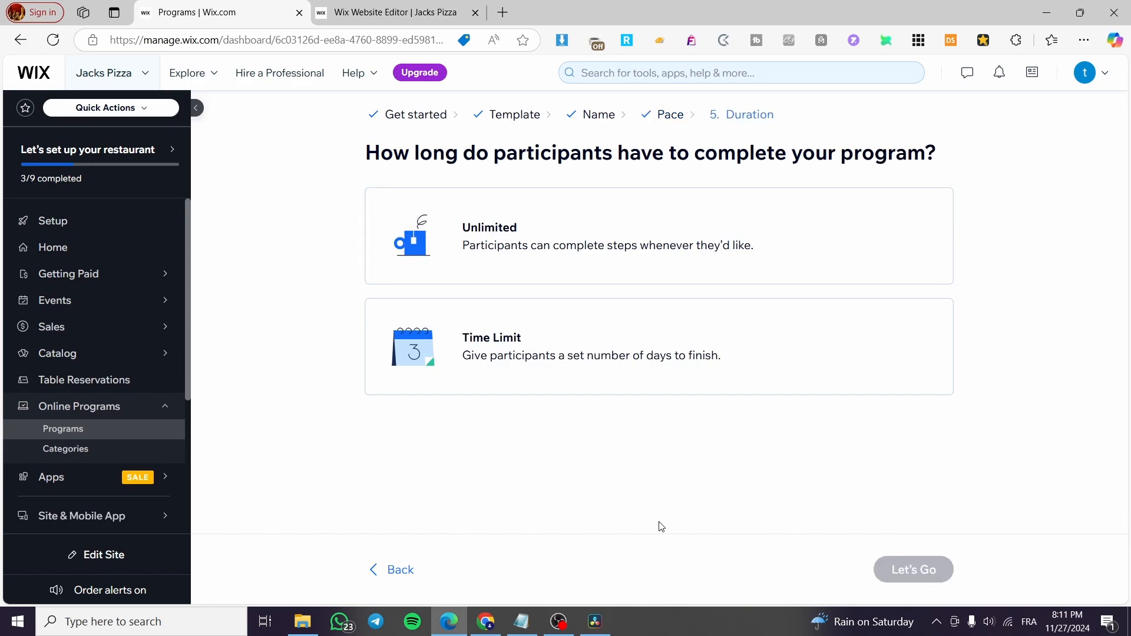
{"action": "left_click", "coordinate": [644, 275]}
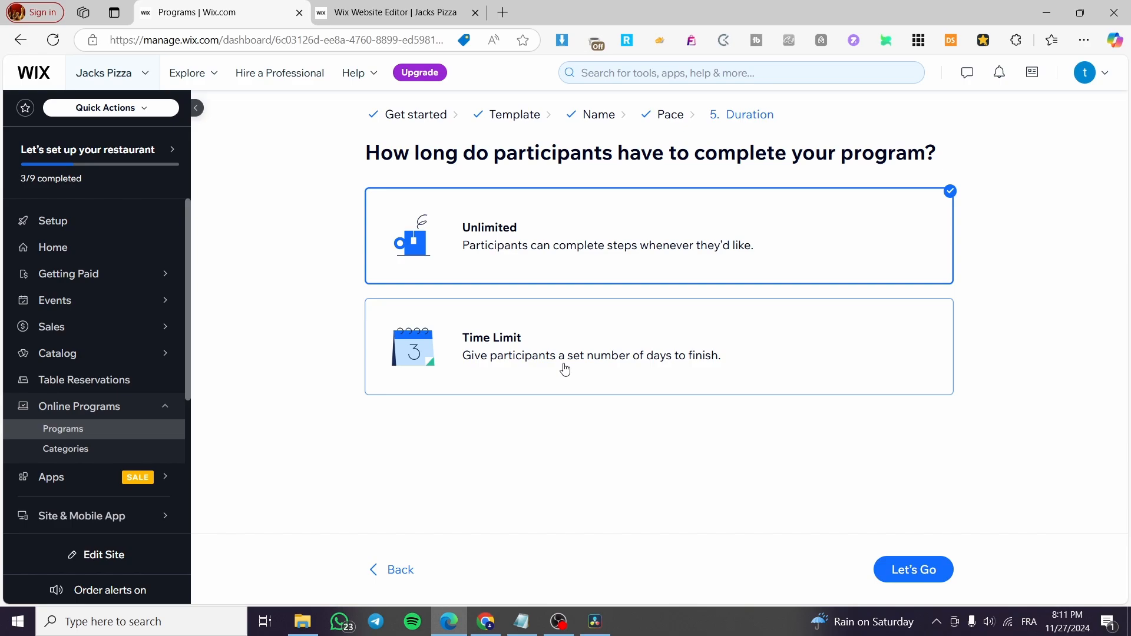
{"action": "left_click", "coordinate": [929, 576]}
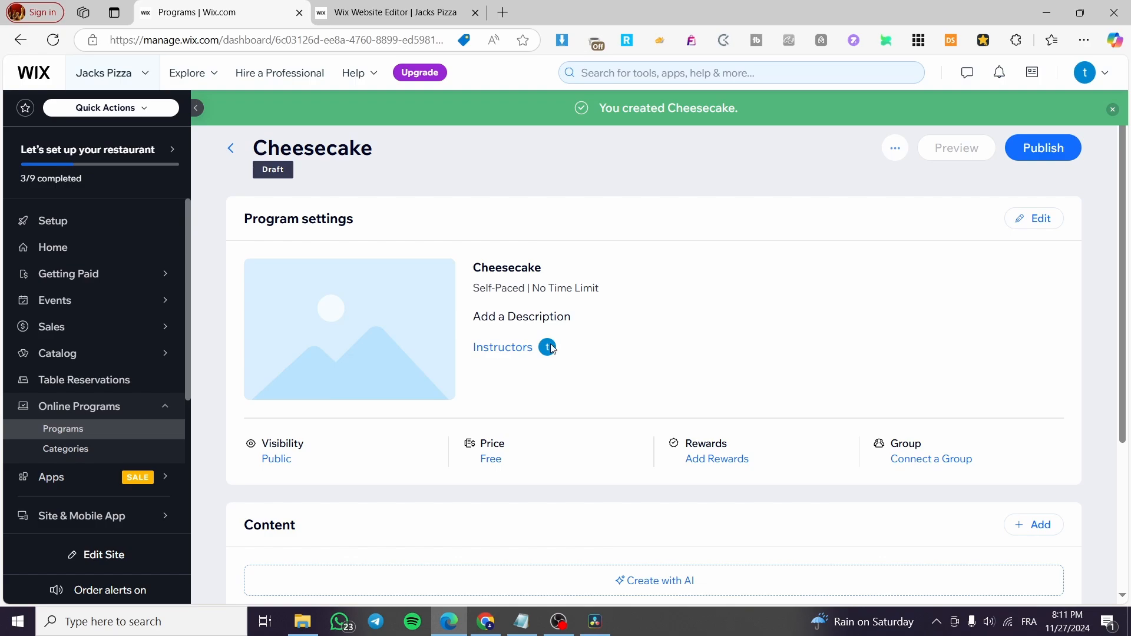
Step: Check the instructors assigned to the Cheesecake program and return to the program's page
{"action": "left_click", "coordinate": [515, 354]}
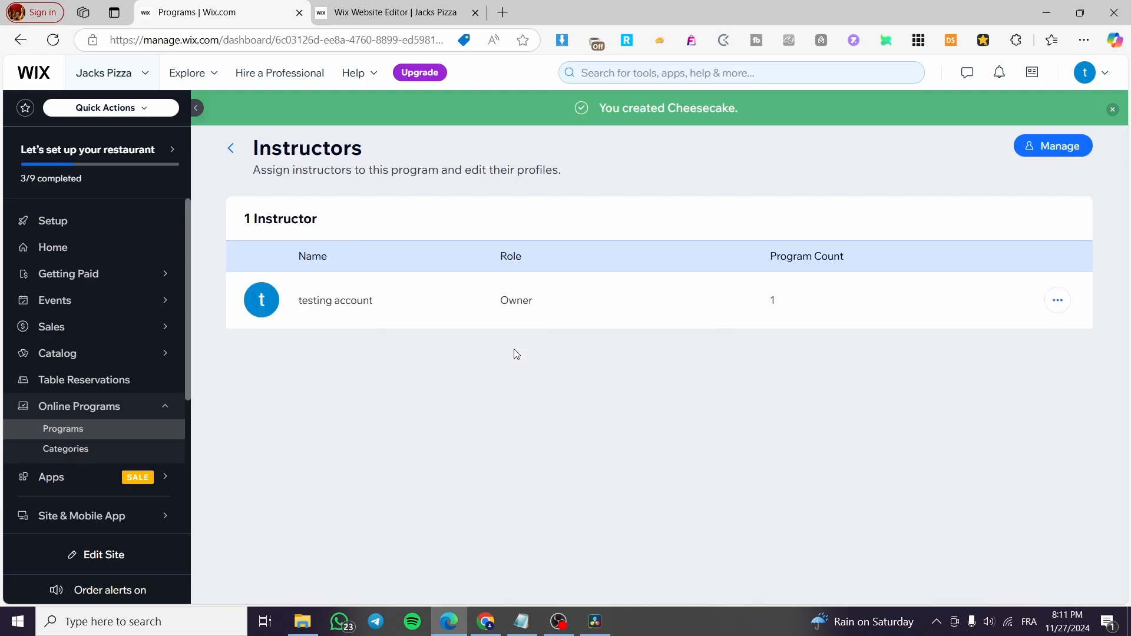
{"action": "left_click", "coordinate": [232, 149]}
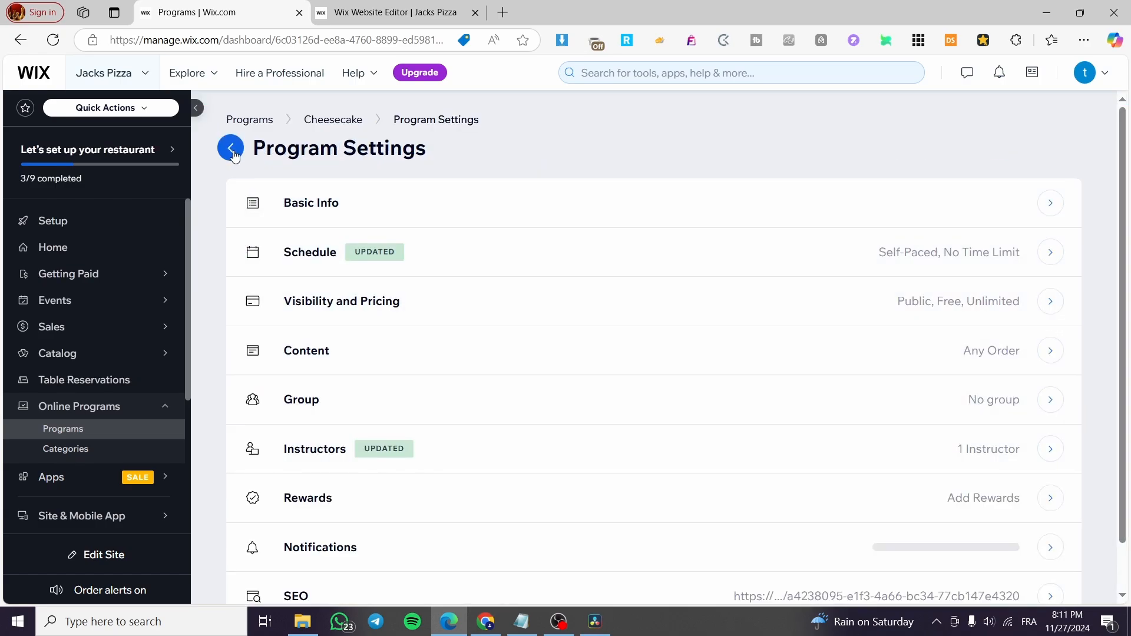
{"action": "left_click", "coordinate": [231, 151]}
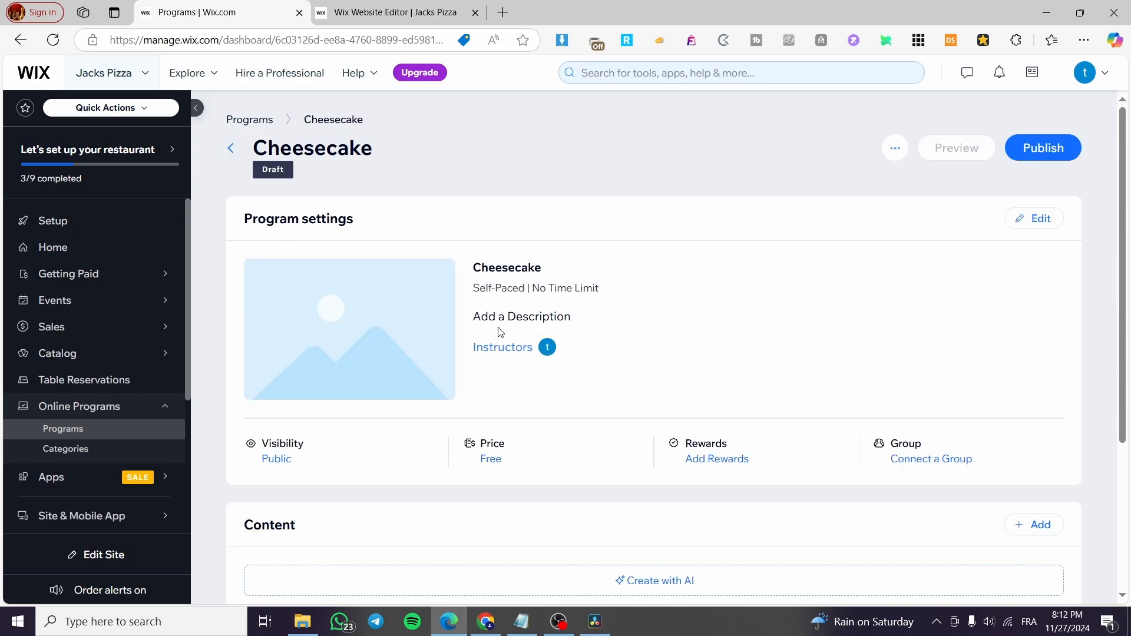
Step: Review the Cheesecake program's settings categories and its SEO settings, and return to the program's page
{"action": "left_click", "coordinate": [1038, 219]}
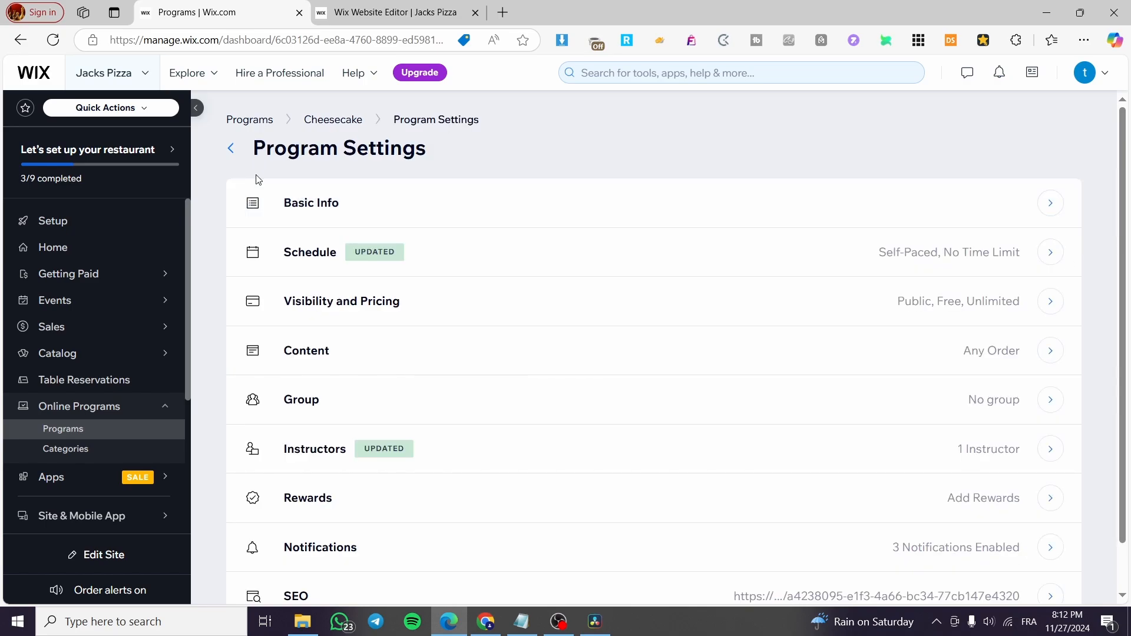
{"action": "scroll", "coordinate": [639, 233], "scroll_direction": "down", "scroll_amount": 1}
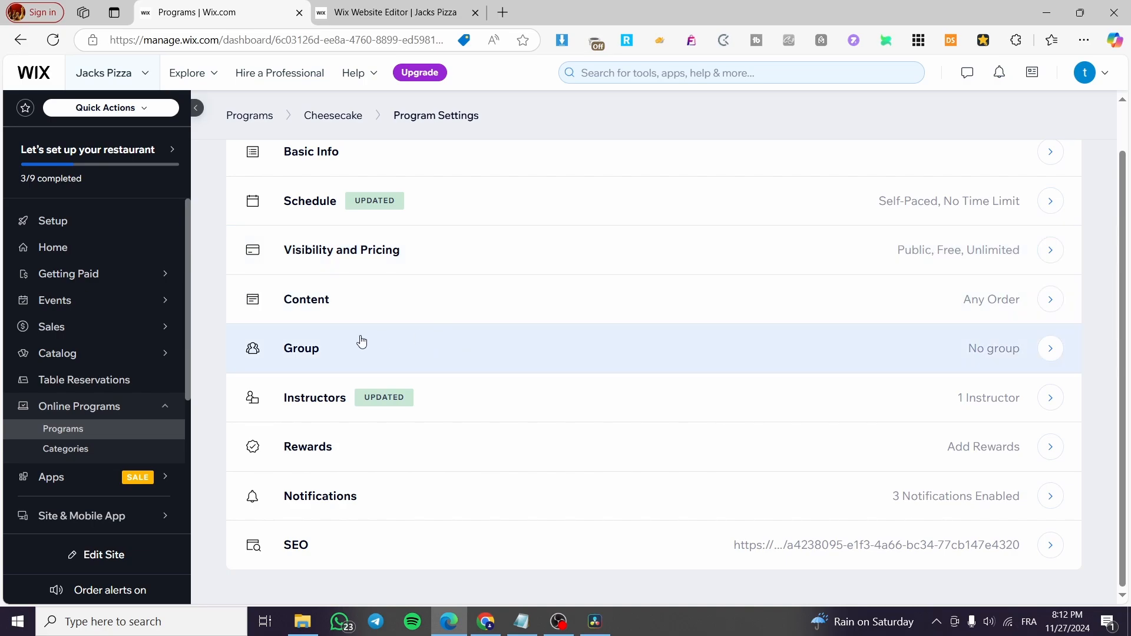
{"action": "left_click_drag", "start_coordinate": [361, 344], "coordinate": [323, 399]}
{"action": "left_click", "coordinate": [208, 359]}
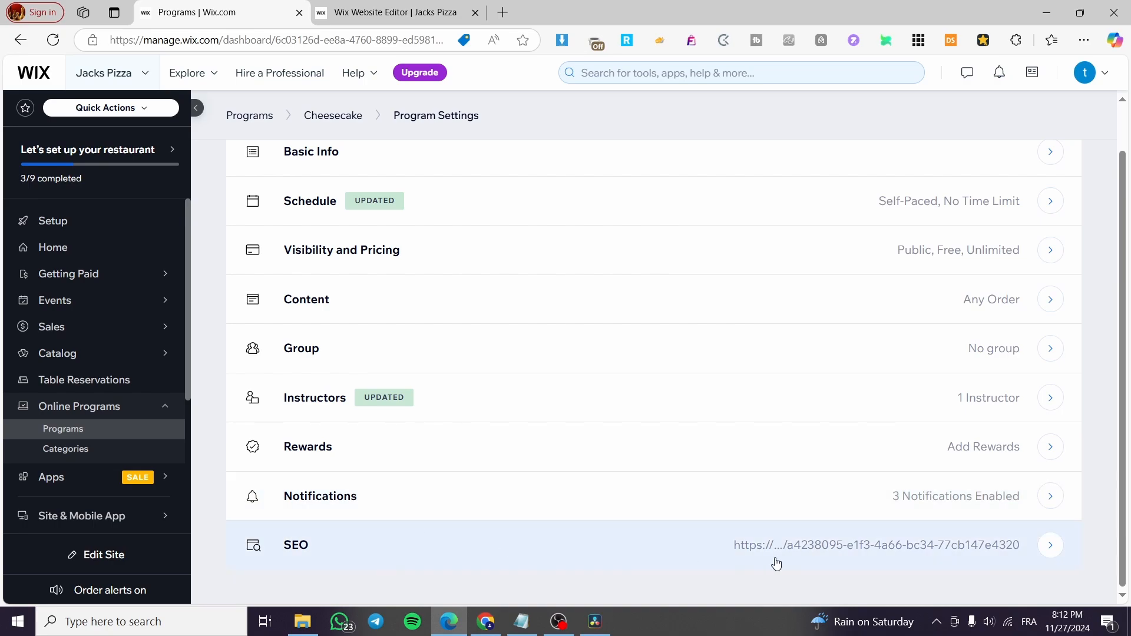
{"action": "left_click", "coordinate": [1049, 545]}
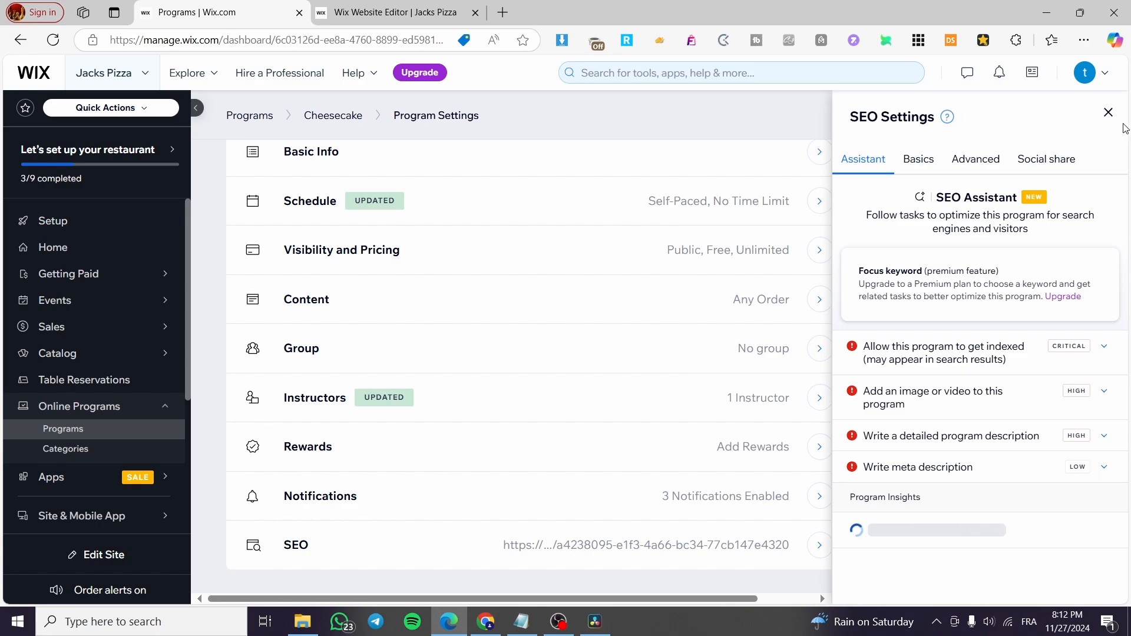
{"action": "left_click", "coordinate": [1108, 112]}
{"action": "scroll", "coordinate": [383, 294], "scroll_direction": "up", "scroll_amount": 1}
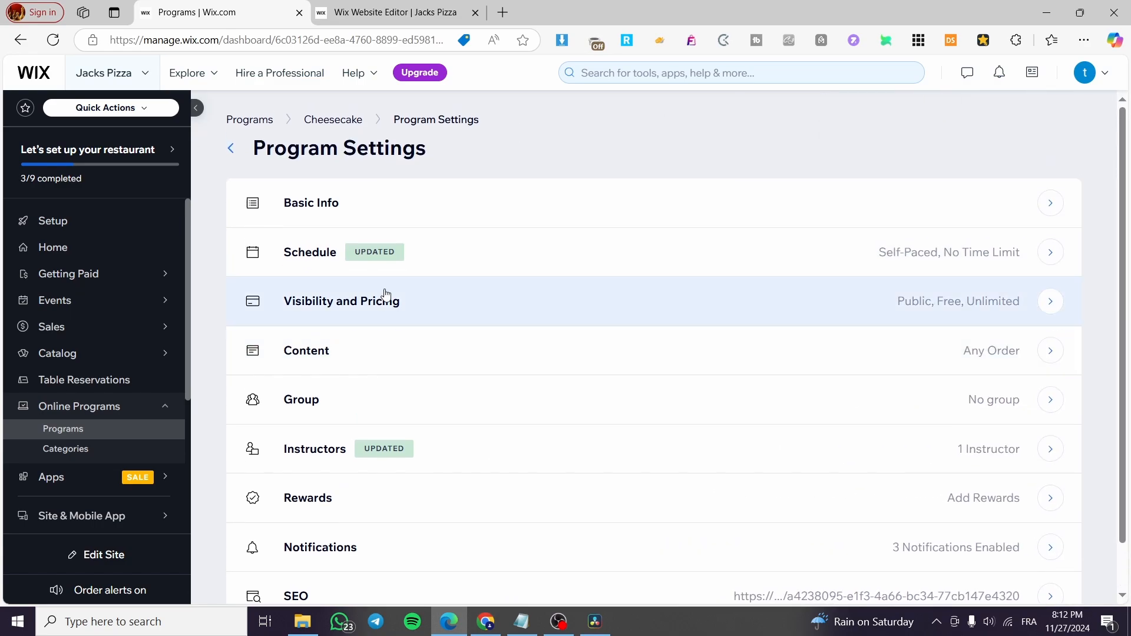
{"action": "left_click", "coordinate": [233, 147]}
Step: Examine which kinds of content and steps can be added to the Cheesecake program
{"action": "scroll", "coordinate": [584, 493], "scroll_direction": "down", "scroll_amount": 2}
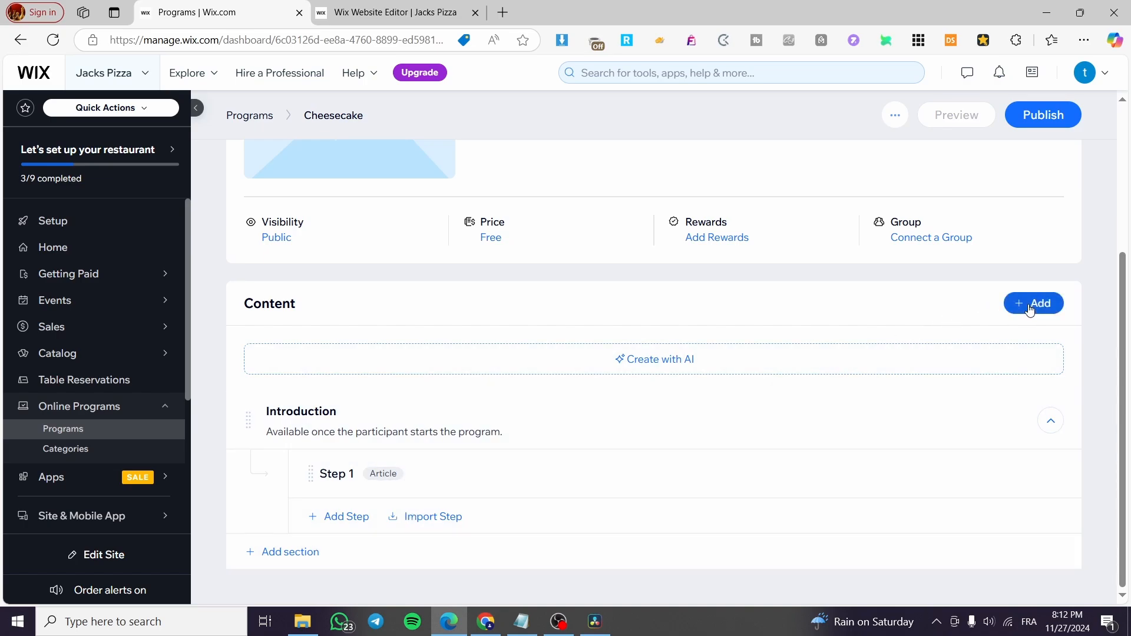
{"action": "left_click", "coordinate": [1029, 309]}
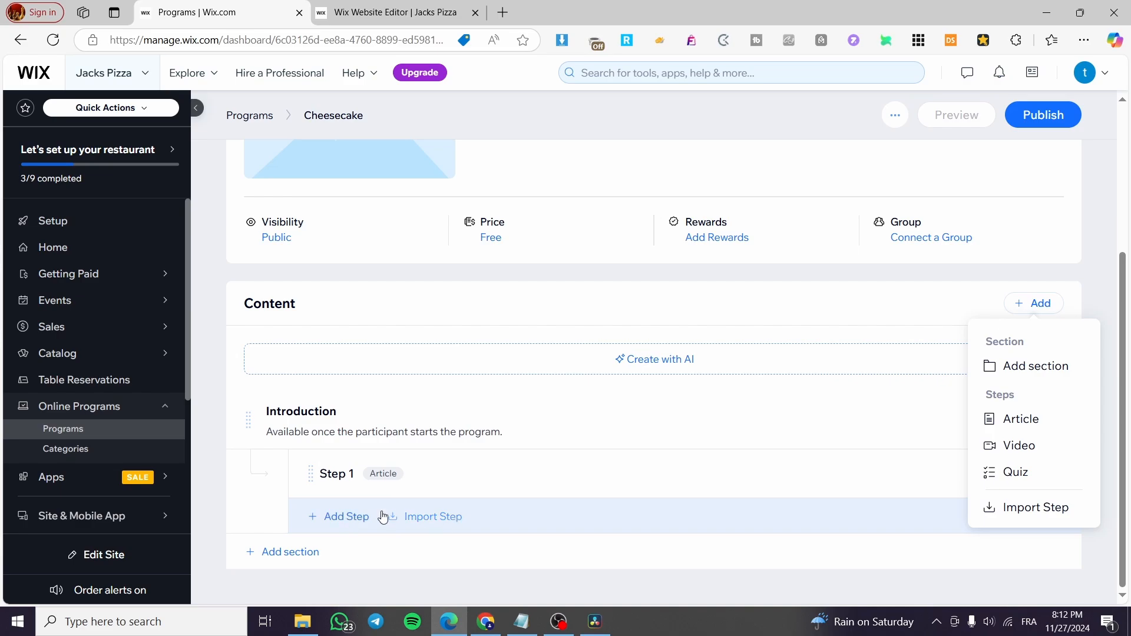
{"action": "left_click", "coordinate": [330, 518]}
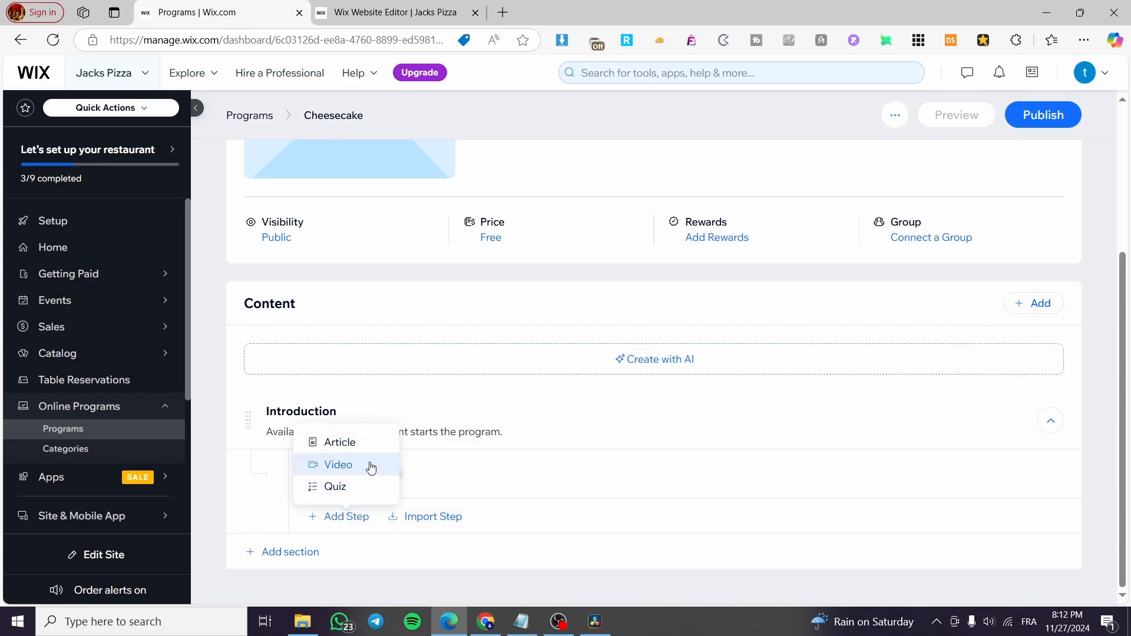
Step: Examine the name, image, description and dripping settings of a new section, and return to the programs list without saving it
{"action": "left_click", "coordinate": [300, 554]}
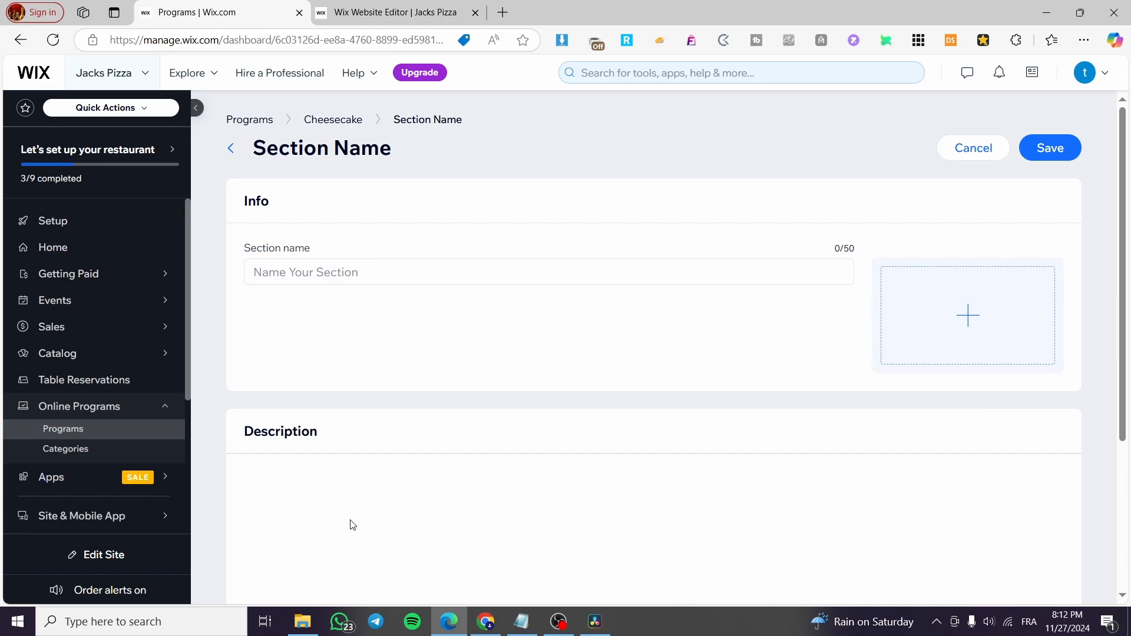
{"action": "scroll", "coordinate": [352, 525], "scroll_direction": "down", "scroll_amount": 4}
{"action": "scroll", "coordinate": [353, 524], "scroll_direction": "up", "scroll_amount": 4}
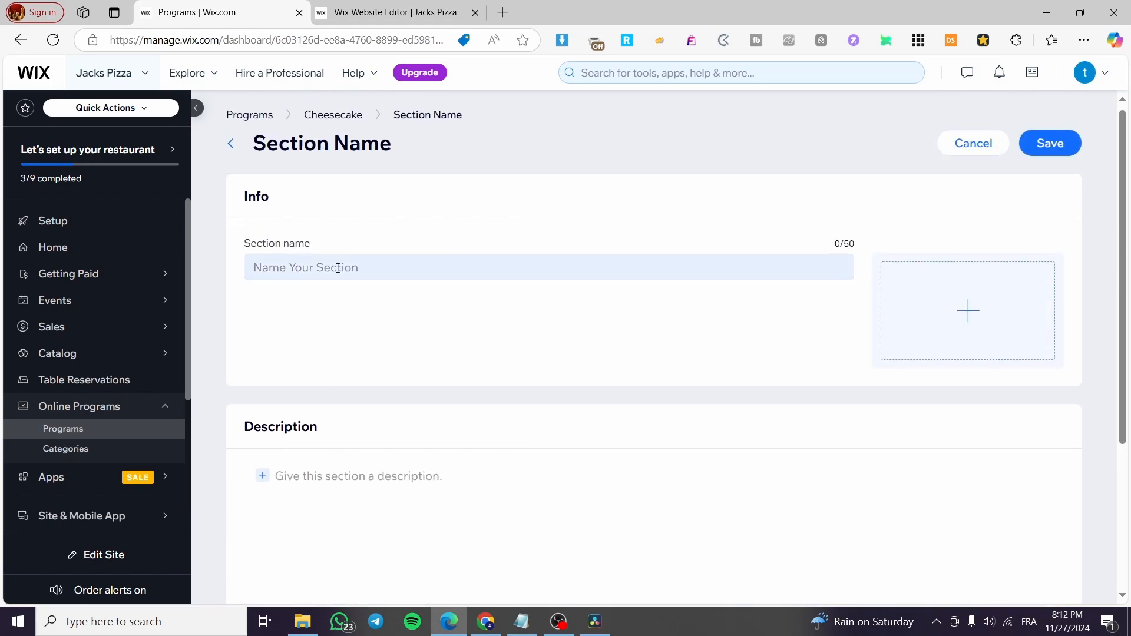
{"action": "scroll", "coordinate": [326, 361], "scroll_direction": "down", "scroll_amount": 3}
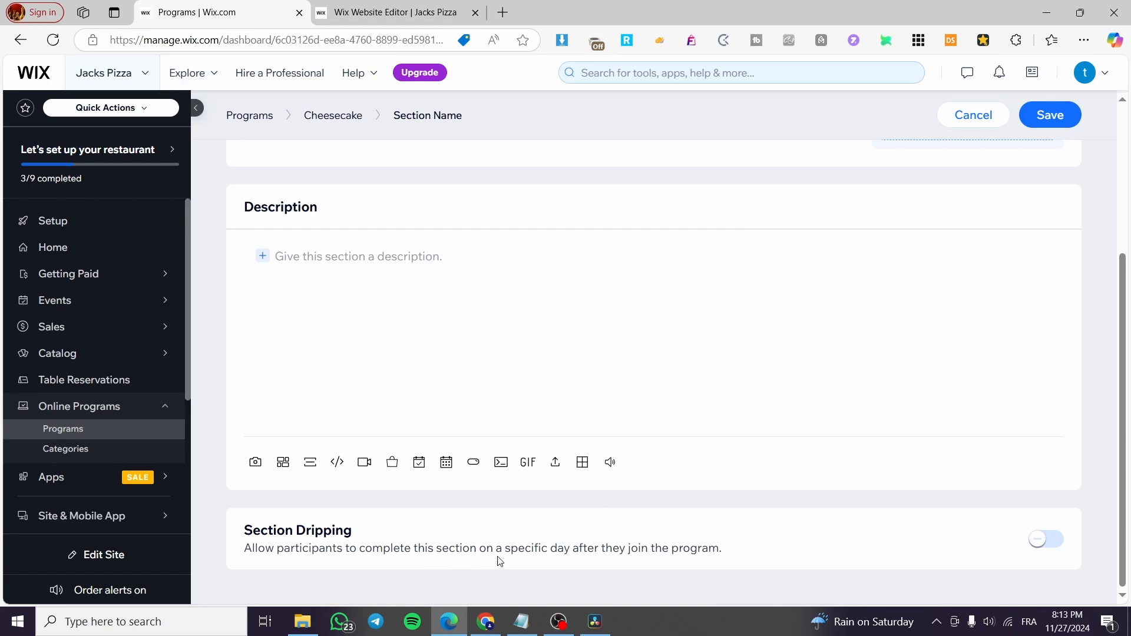
{"action": "scroll", "coordinate": [340, 374], "scroll_direction": "up", "scroll_amount": 4}
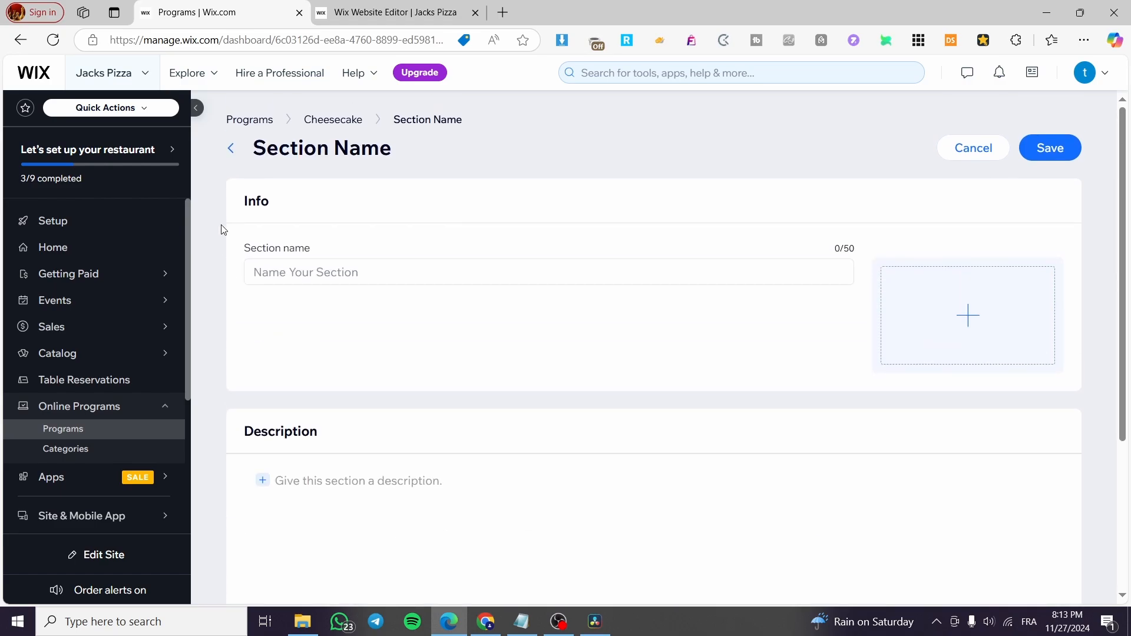
{"action": "left_click", "coordinate": [230, 148]}
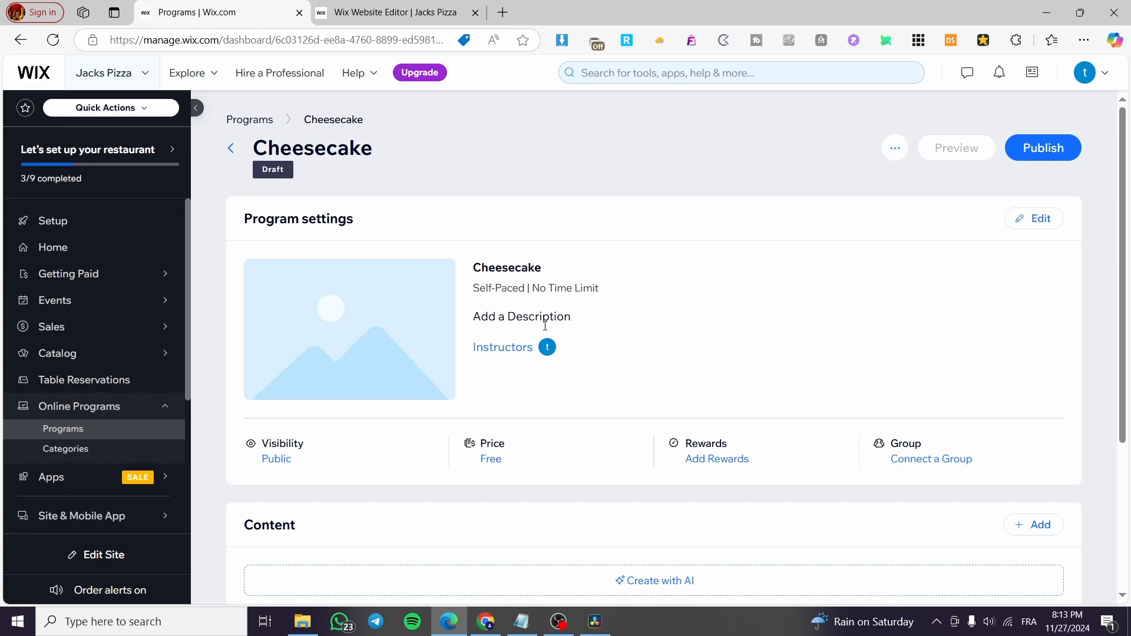
{"action": "left_click", "coordinate": [231, 148]}
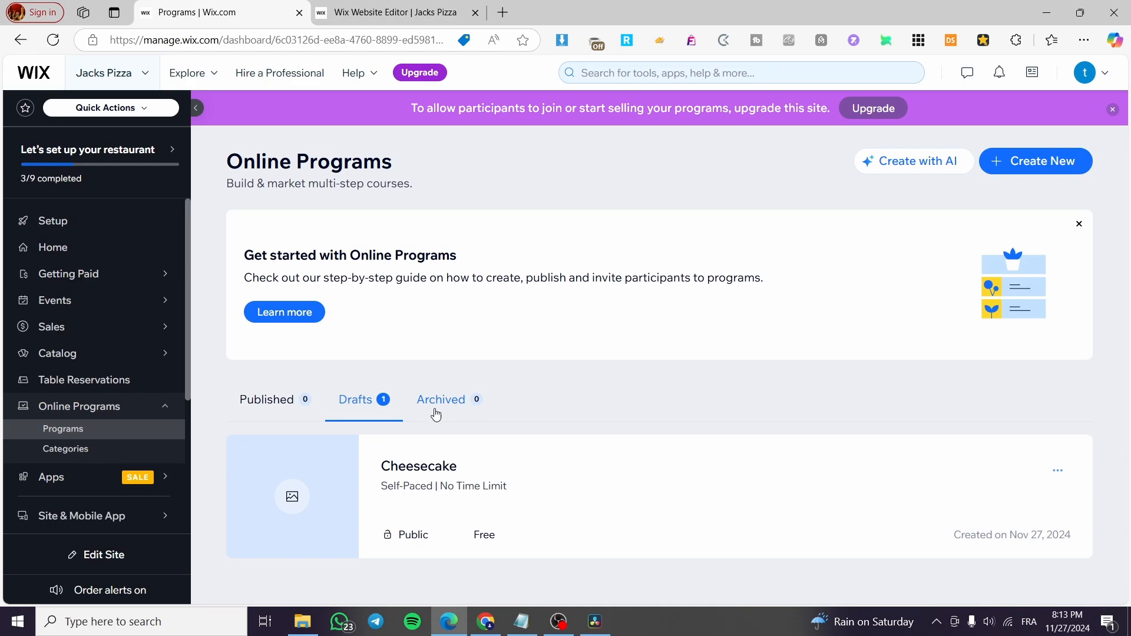
Step: Examine the Cheesecake program's basic info fields and return to the program's settings
{"action": "left_click", "coordinate": [993, 475]}
{"action": "right_click", "coordinate": [986, 475]}
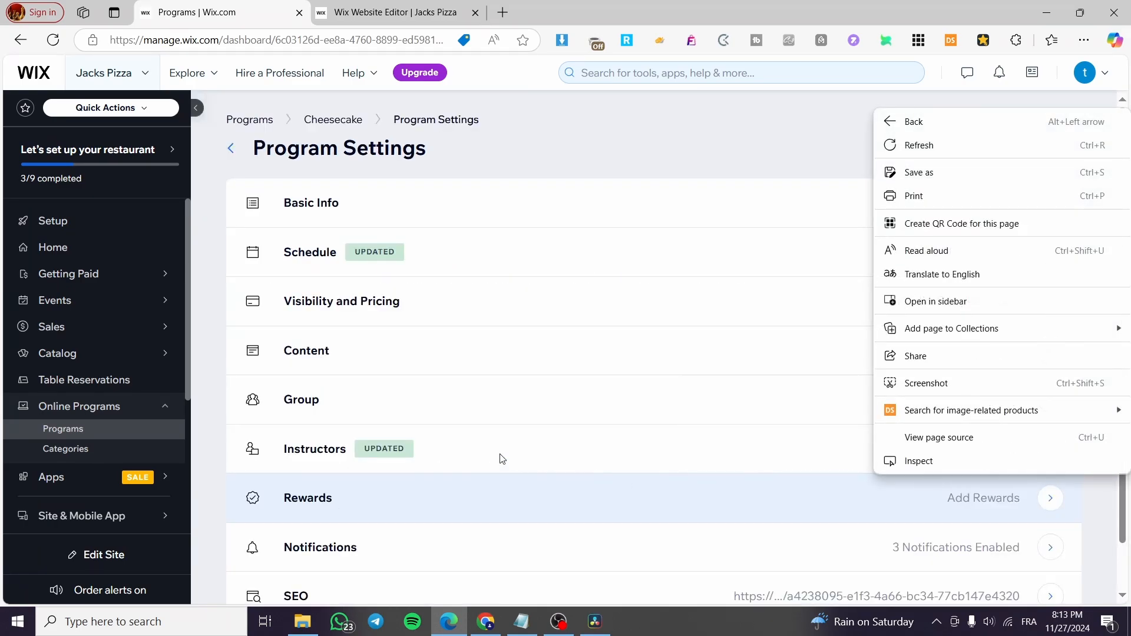
{"action": "left_click", "coordinate": [529, 265]}
{"action": "left_click", "coordinate": [474, 213]}
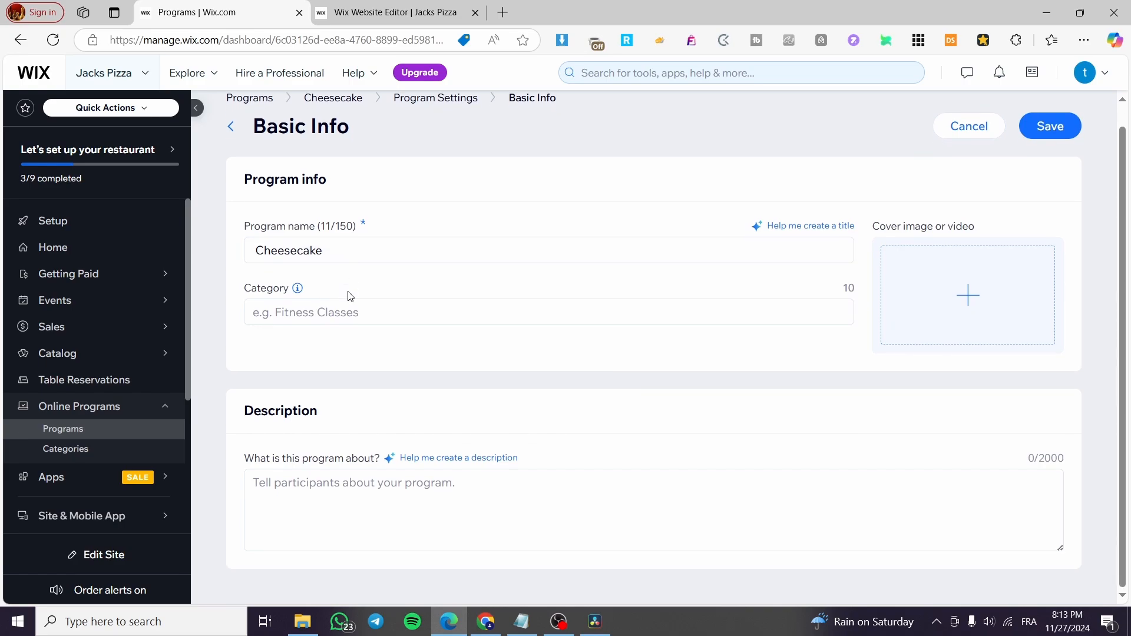
{"action": "scroll", "coordinate": [349, 300], "scroll_direction": "down", "scroll_amount": 1}
{"action": "left_click", "coordinate": [231, 126]}
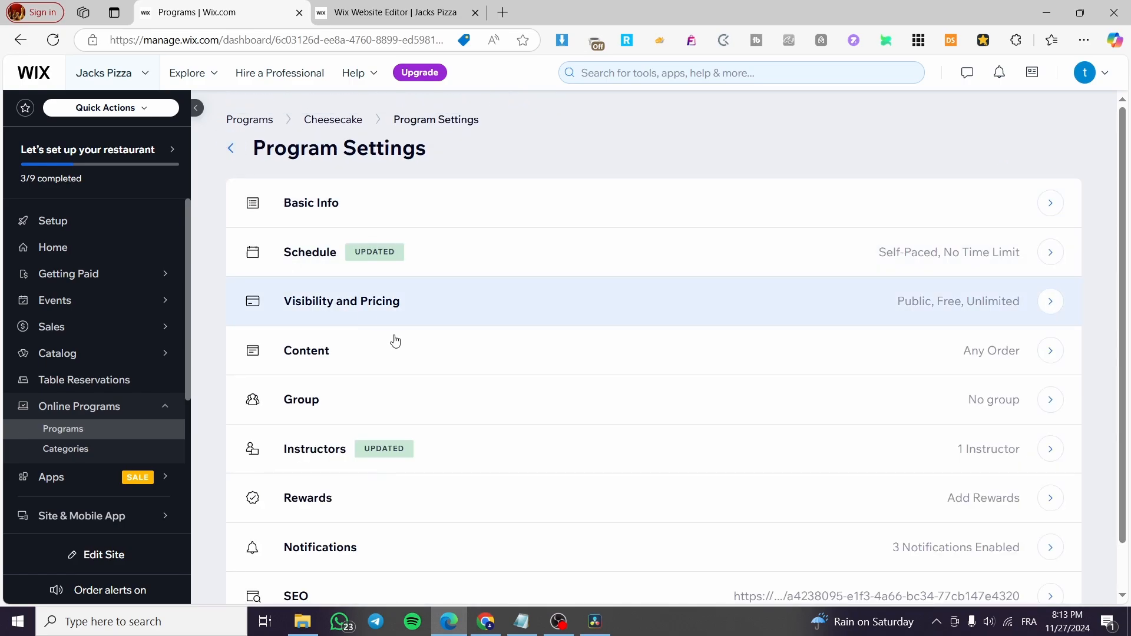
Step: Review the Cheesecake program's pace, time limit and automation options in its schedule settings, and return to the settings overview
{"action": "left_click", "coordinate": [446, 242]}
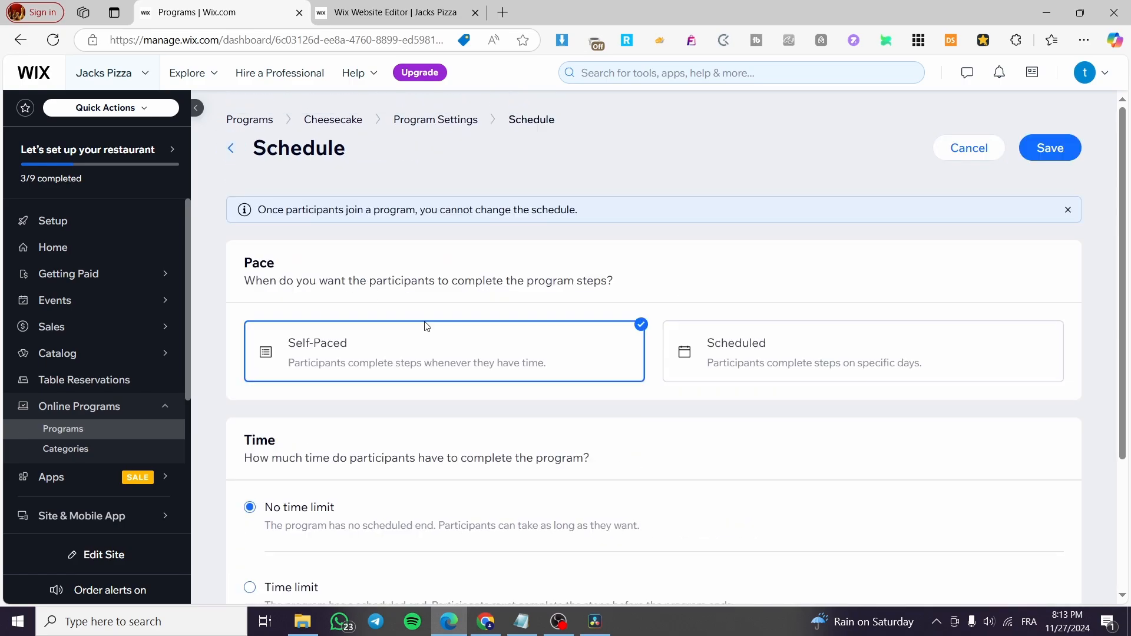
{"action": "scroll", "coordinate": [448, 330], "scroll_direction": "down", "scroll_amount": 2}
{"action": "scroll", "coordinate": [448, 359], "scroll_direction": "down", "scroll_amount": 1}
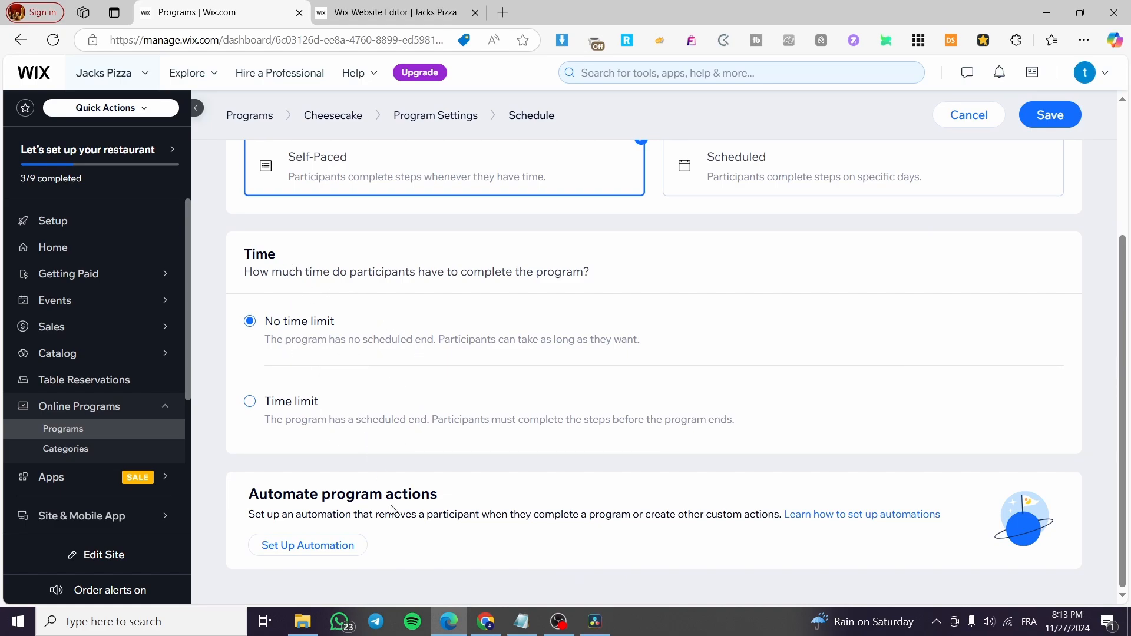
{"action": "scroll", "coordinate": [293, 239], "scroll_direction": "up", "scroll_amount": 3}
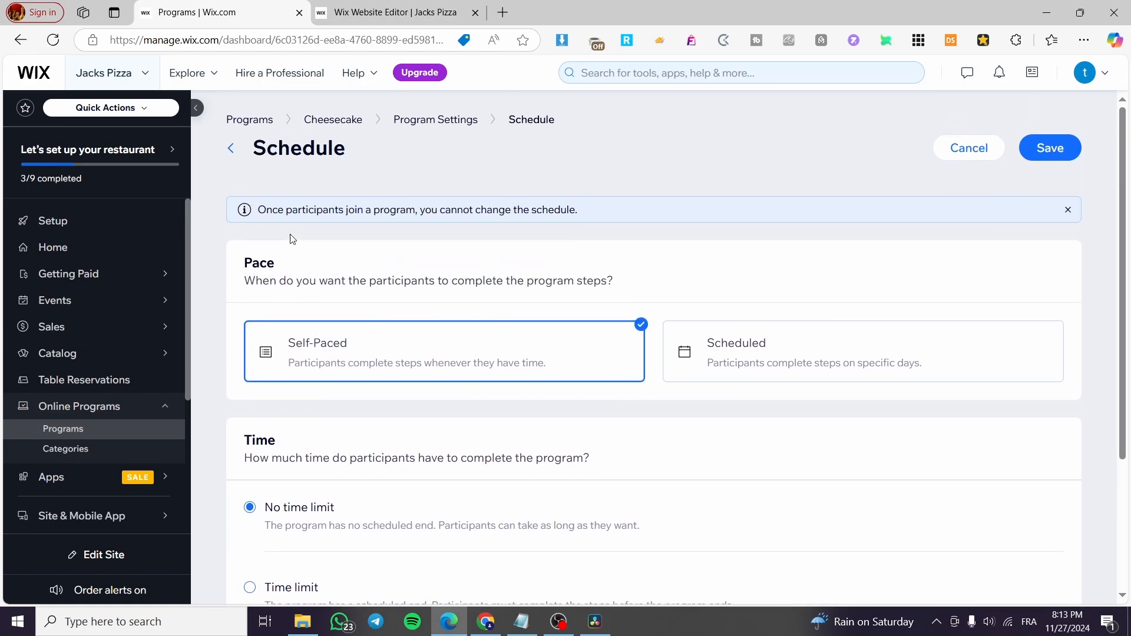
{"action": "left_click", "coordinate": [232, 148]}
Step: Check the program's content settings for step order and video steps, and return to the settings overview
{"action": "left_click", "coordinate": [377, 362]}
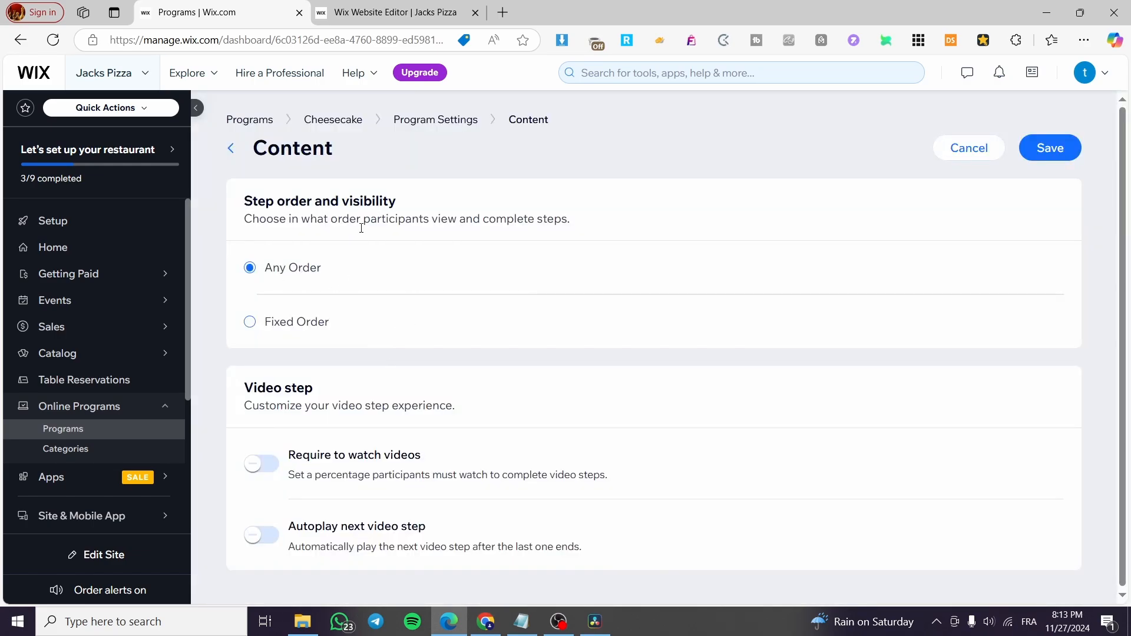
{"action": "left_click", "coordinate": [233, 148]}
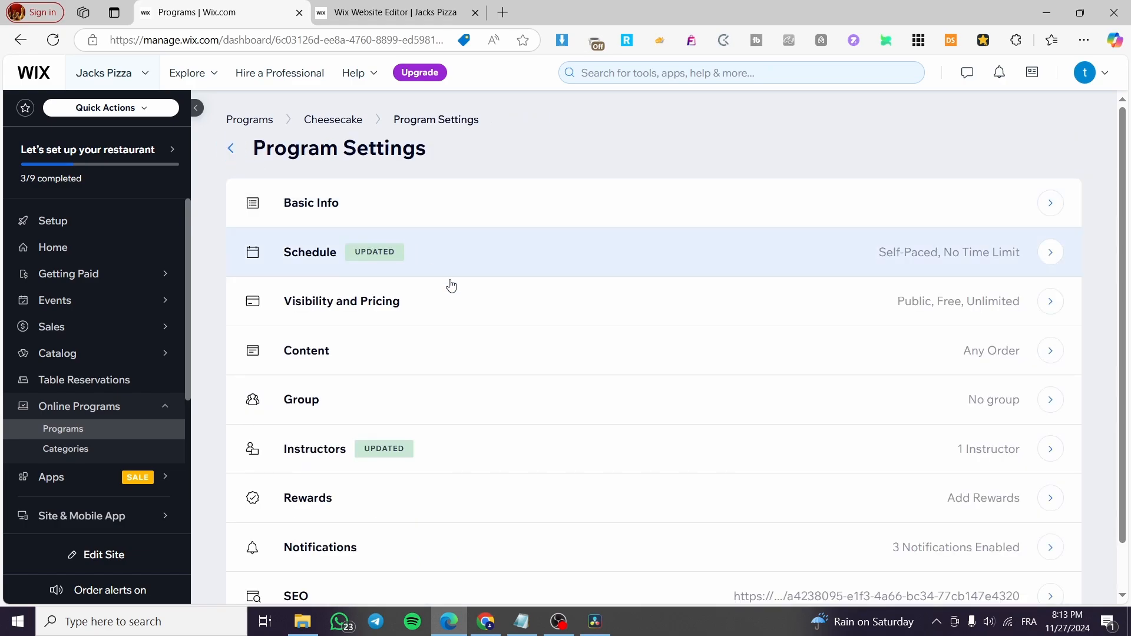
{"action": "left_click", "coordinate": [433, 370]}
{"action": "left_click", "coordinate": [231, 148]}
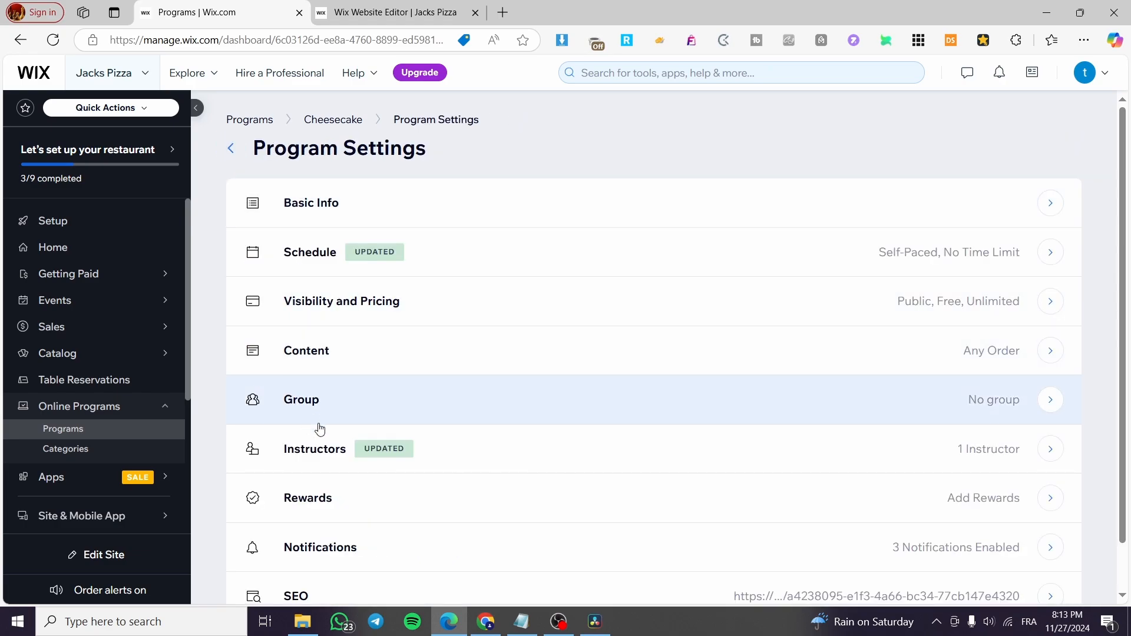
Step: Look at the Cheesecake program's group connection and instructor settings, and return to the settings overview
{"action": "left_click", "coordinate": [353, 409]}
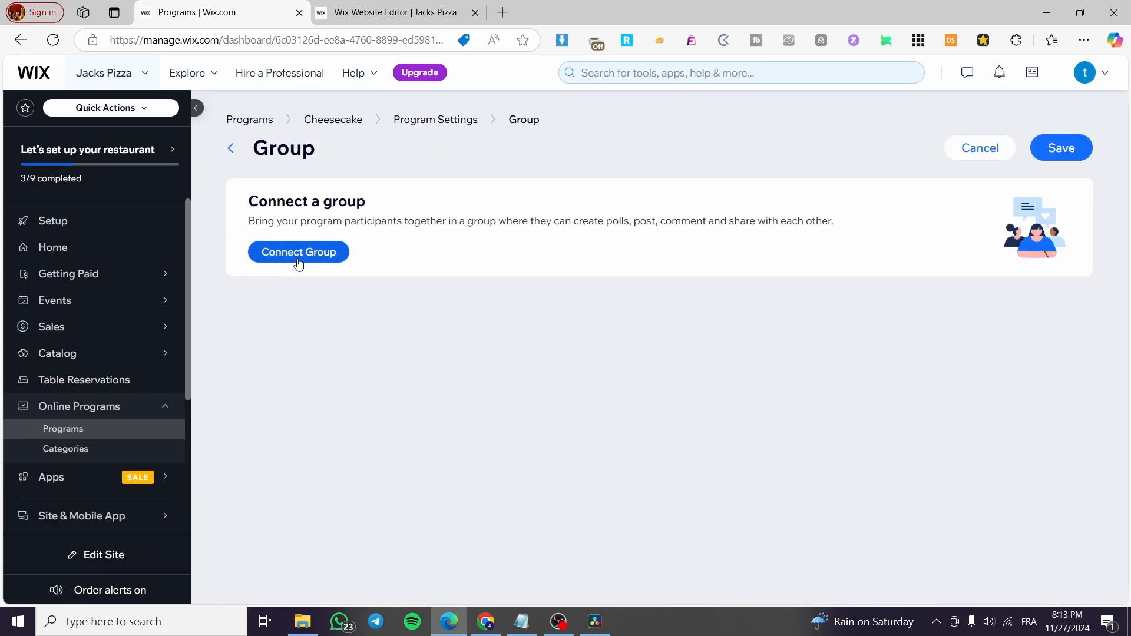
{"action": "left_click", "coordinate": [231, 148]}
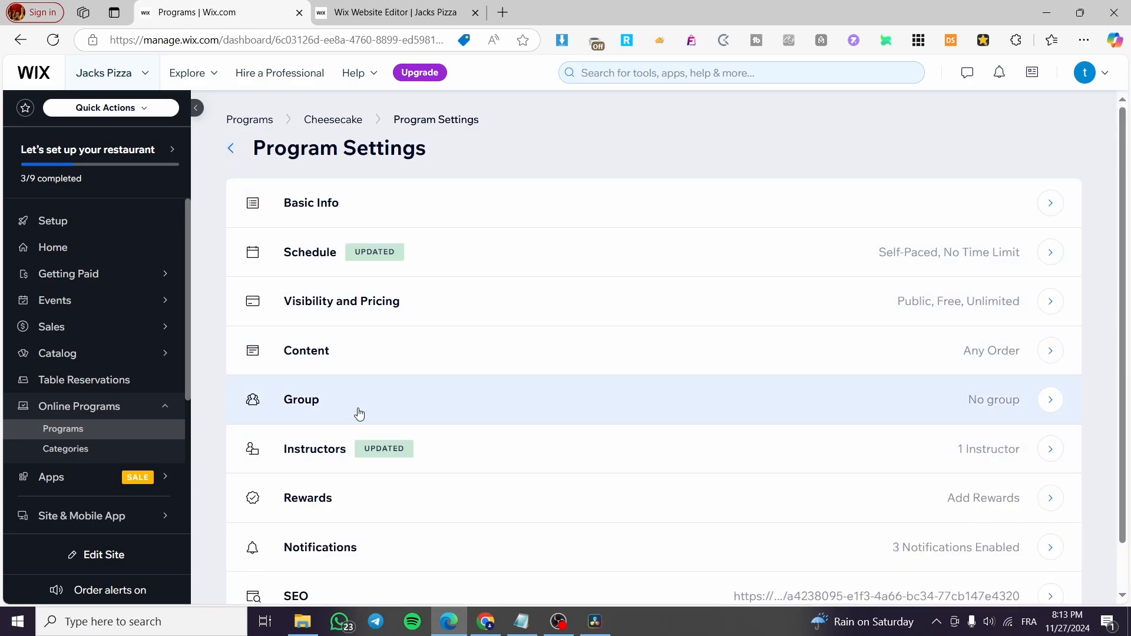
{"action": "left_click", "coordinate": [248, 448]}
{"action": "left_click", "coordinate": [231, 147]}
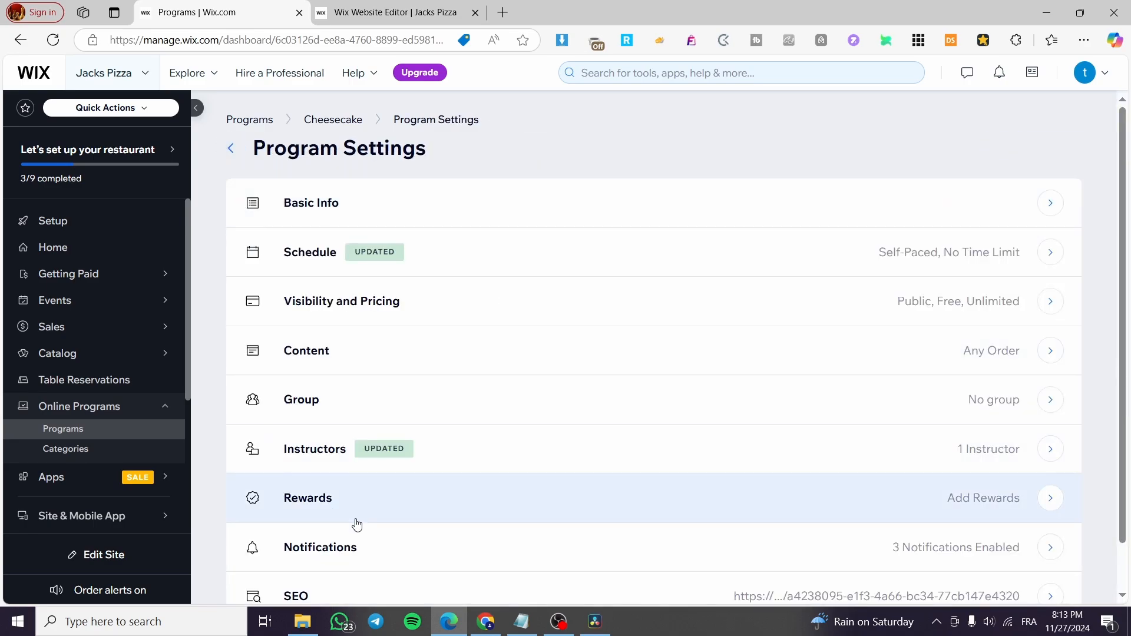
Step: Review the program's certificate and badge rewards and its participant notifications, and return to the settings overview
{"action": "left_click", "coordinate": [356, 523]}
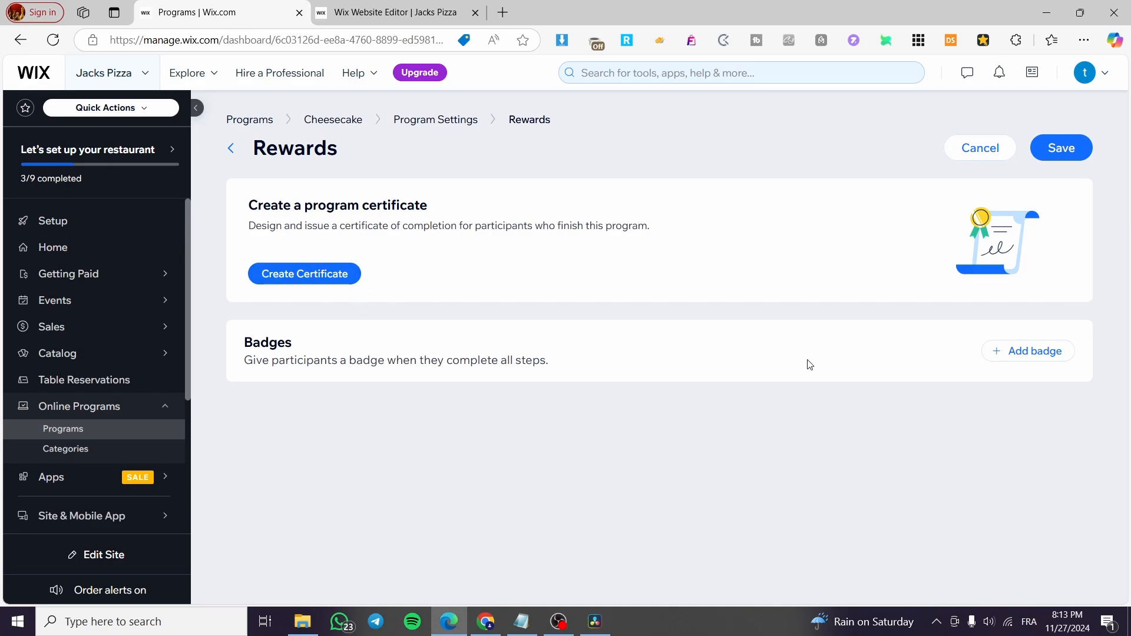
{"action": "left_click", "coordinate": [231, 148]}
{"action": "scroll", "coordinate": [497, 470], "scroll_direction": "down", "scroll_amount": 1}
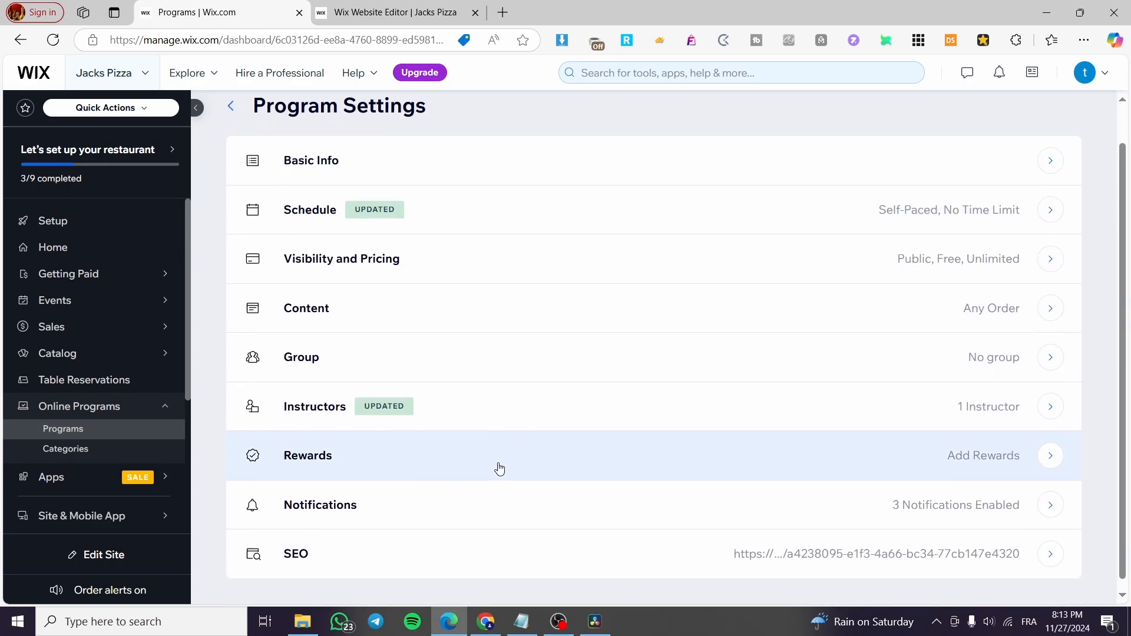
{"action": "left_click", "coordinate": [424, 480]}
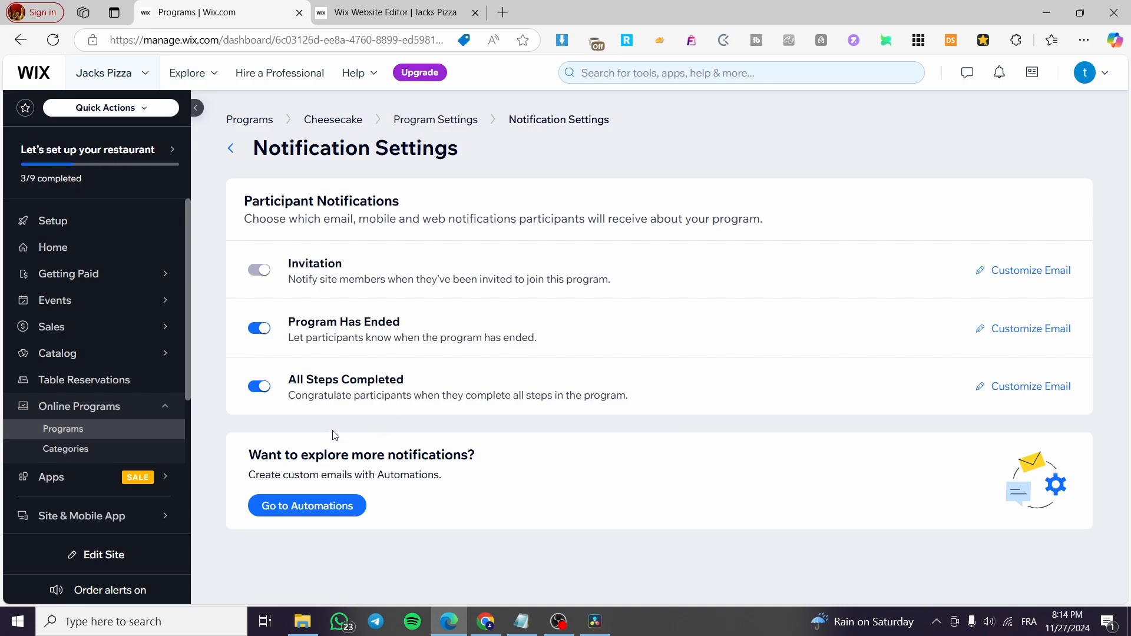
{"action": "left_click", "coordinate": [231, 148]}
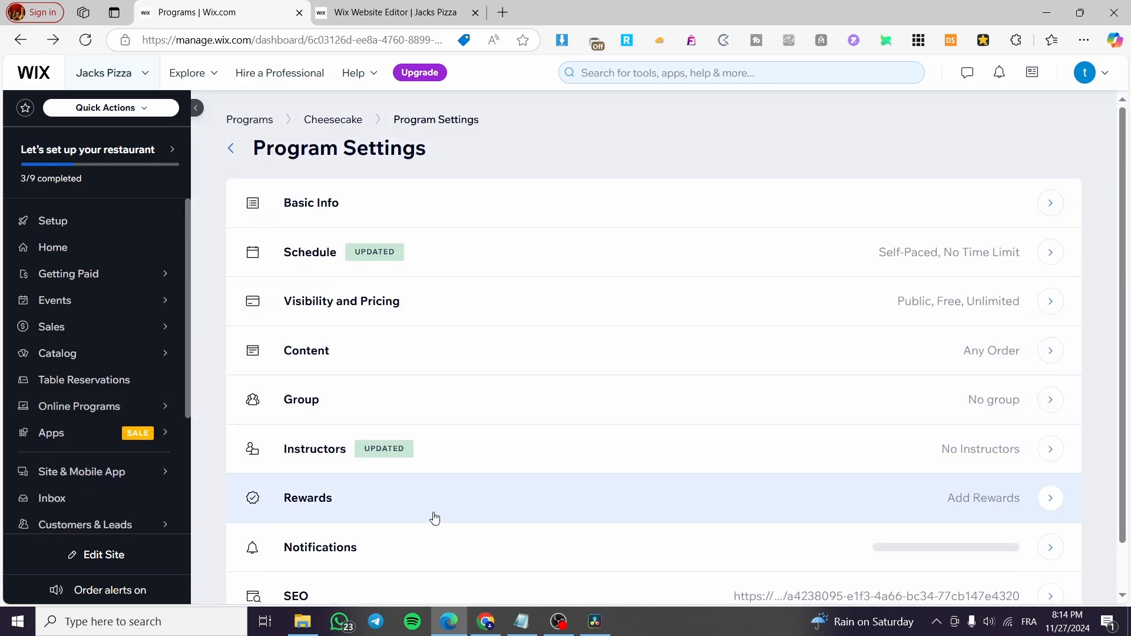
Step: View the Cheesecake program's SEO settings and close them without changes
{"action": "scroll", "coordinate": [433, 516], "scroll_direction": "down", "scroll_amount": 2}
{"action": "left_click", "coordinate": [350, 560]}
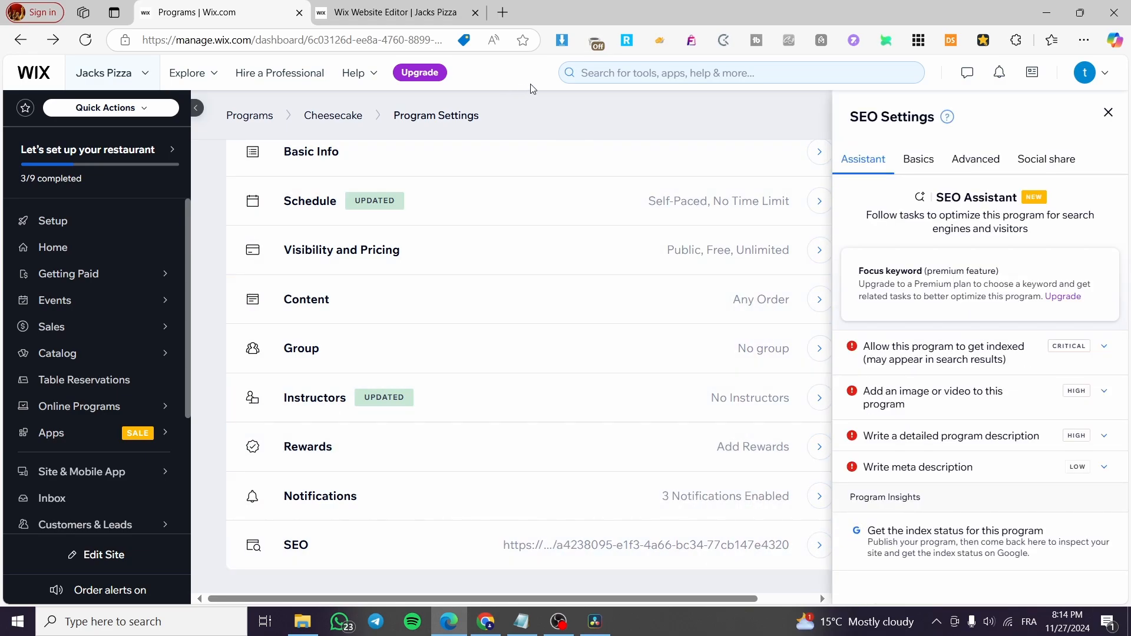
{"action": "left_click", "coordinate": [1108, 112]}
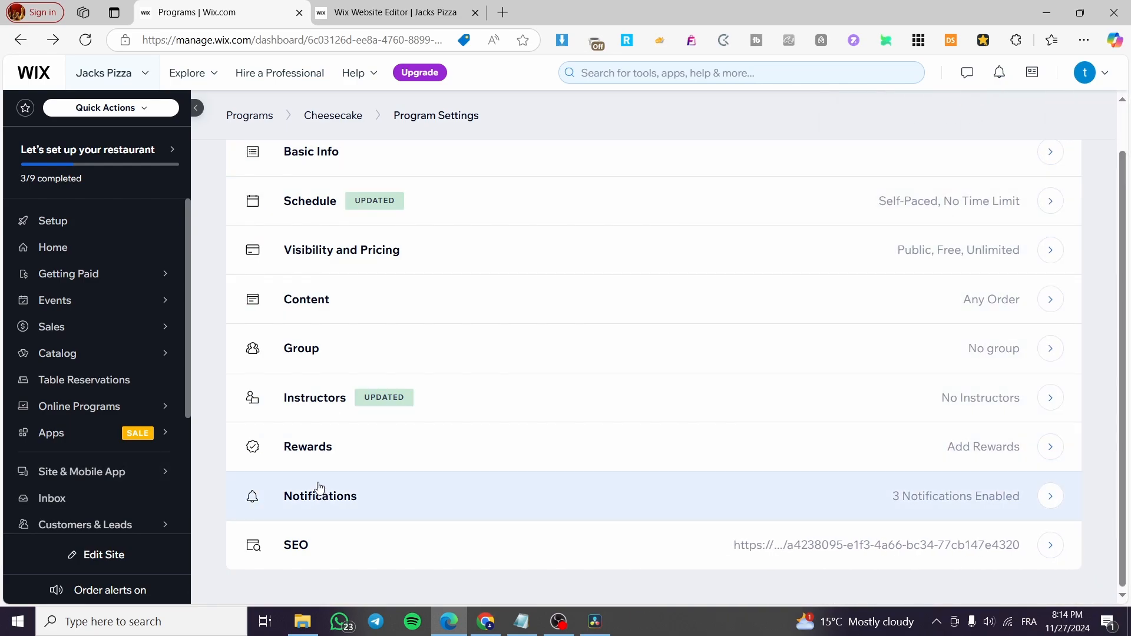
Step: Start a new category for Online Programs and assign the Cheesecake program to it
{"action": "left_click", "coordinate": [67, 416]}
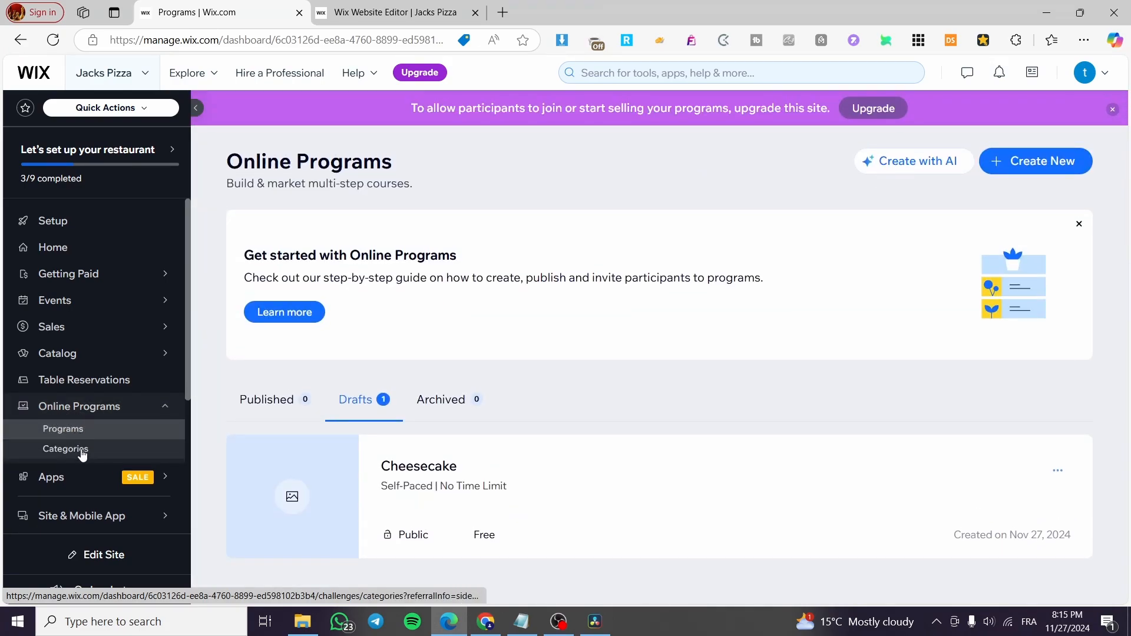
{"action": "left_click", "coordinate": [66, 449]}
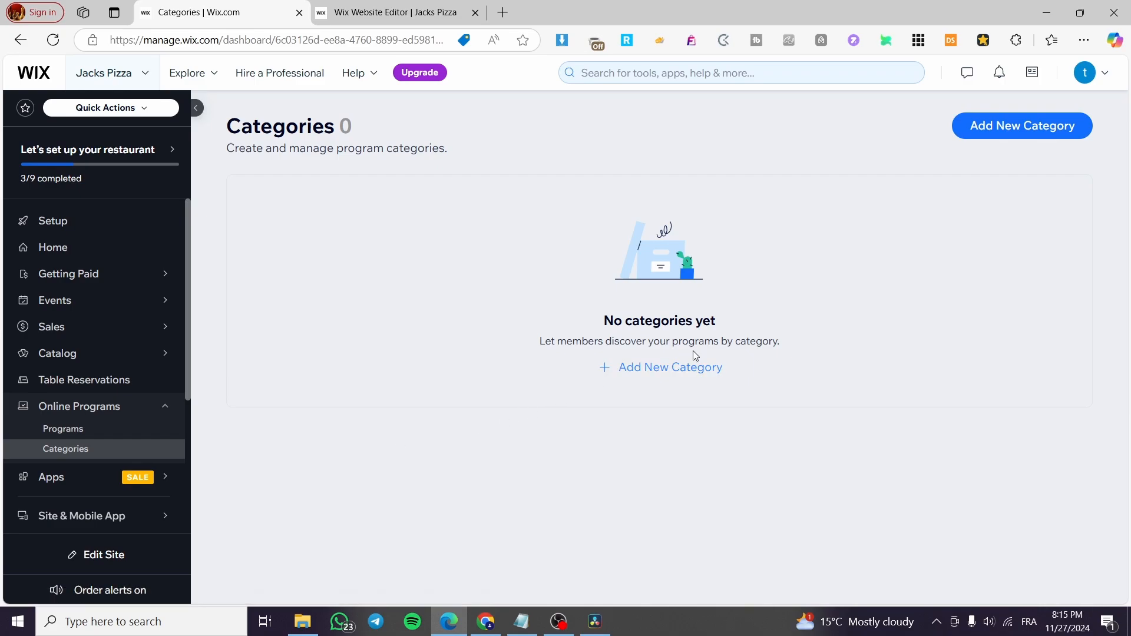
{"action": "left_click", "coordinate": [685, 368]}
{"action": "scroll", "coordinate": [400, 474], "scroll_direction": "down", "scroll_amount": 1}
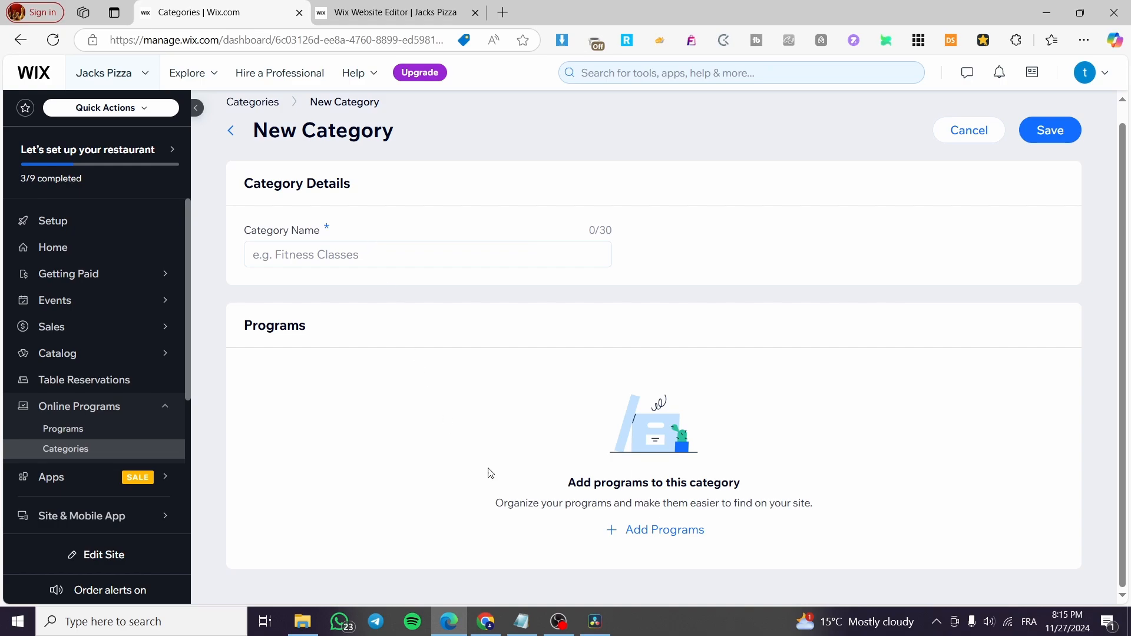
{"action": "left_click", "coordinate": [677, 530]}
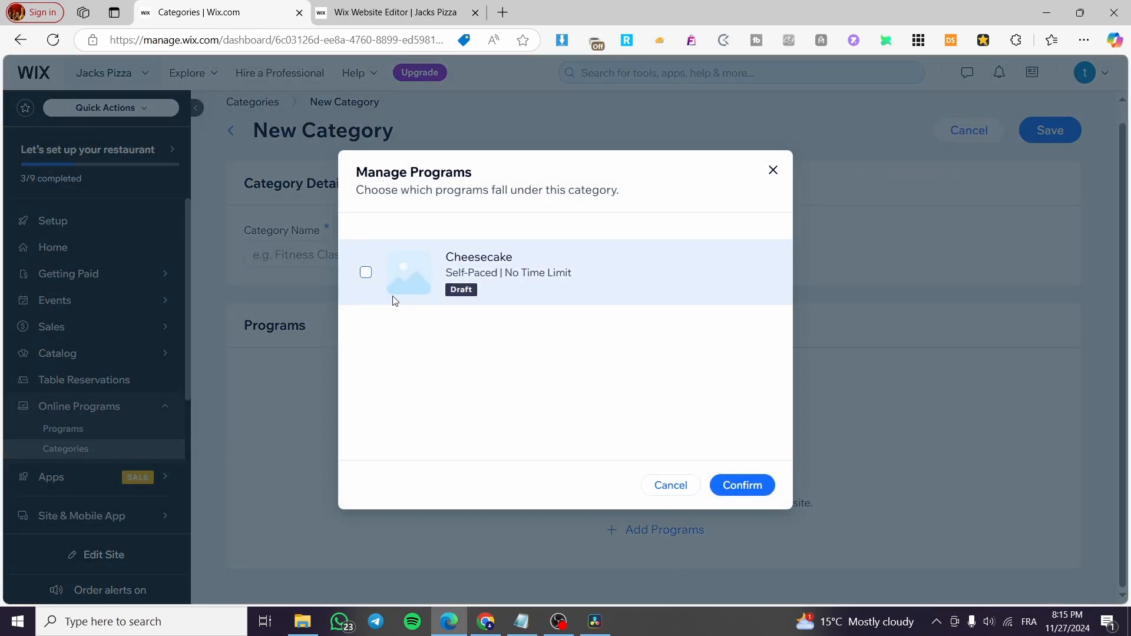
{"action": "left_click", "coordinate": [366, 274]}
{"action": "left_click", "coordinate": [743, 485]}
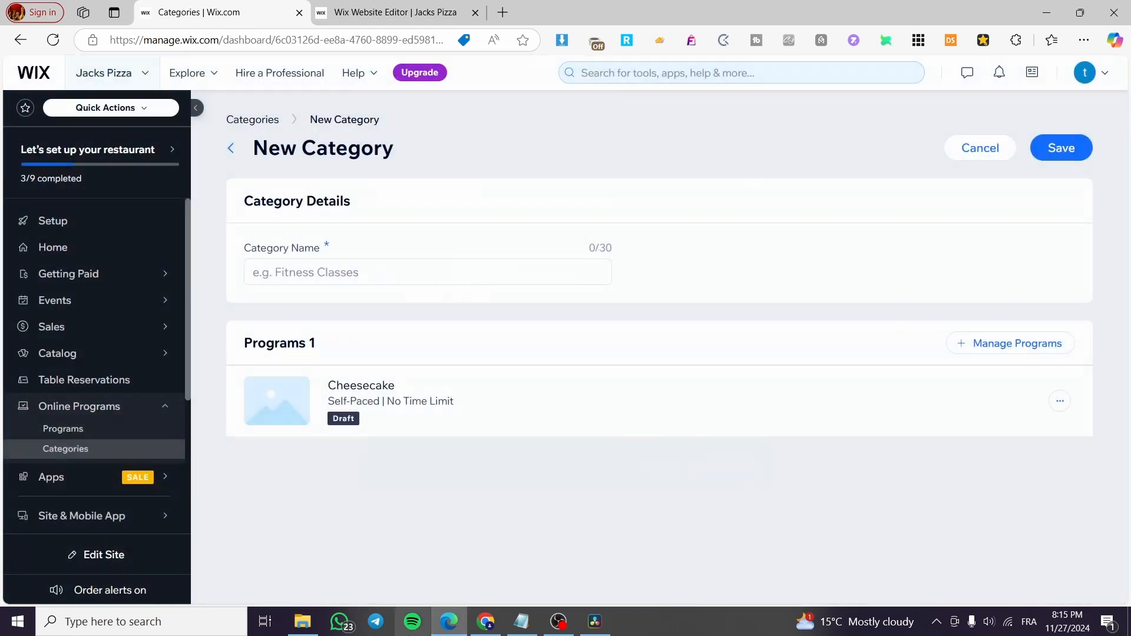
Step: Name the new category "Baking Program" and save it
{"action": "left_click", "coordinate": [338, 272]}
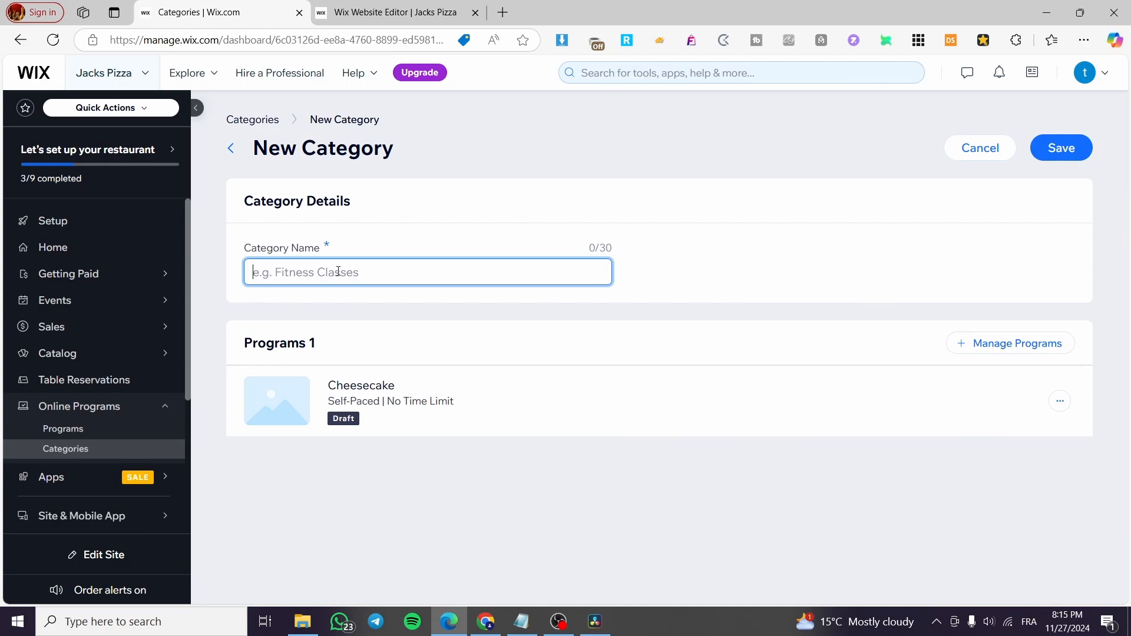
{"action": "type", "text": "B"}
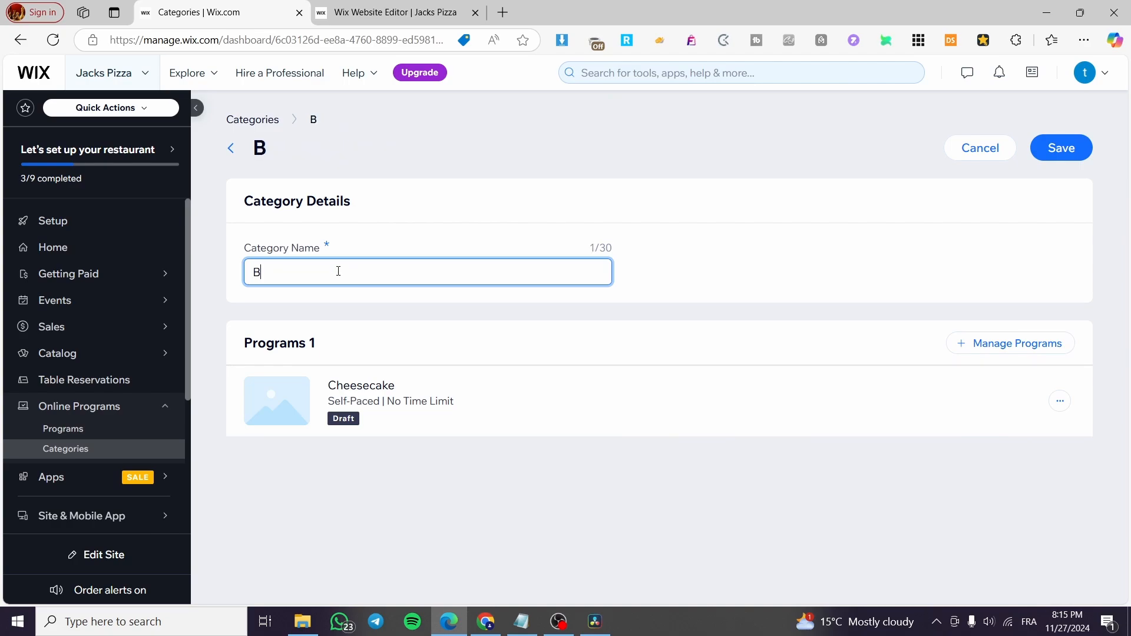
{"action": "type", "text": "aking "}
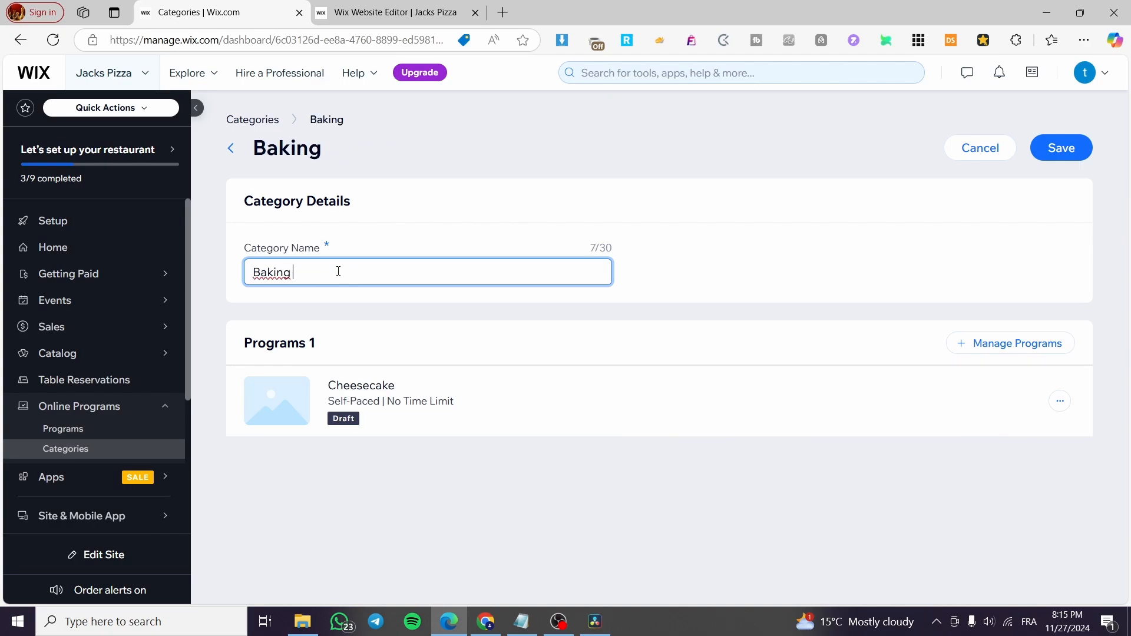
{"action": "type", "text": "Program"}
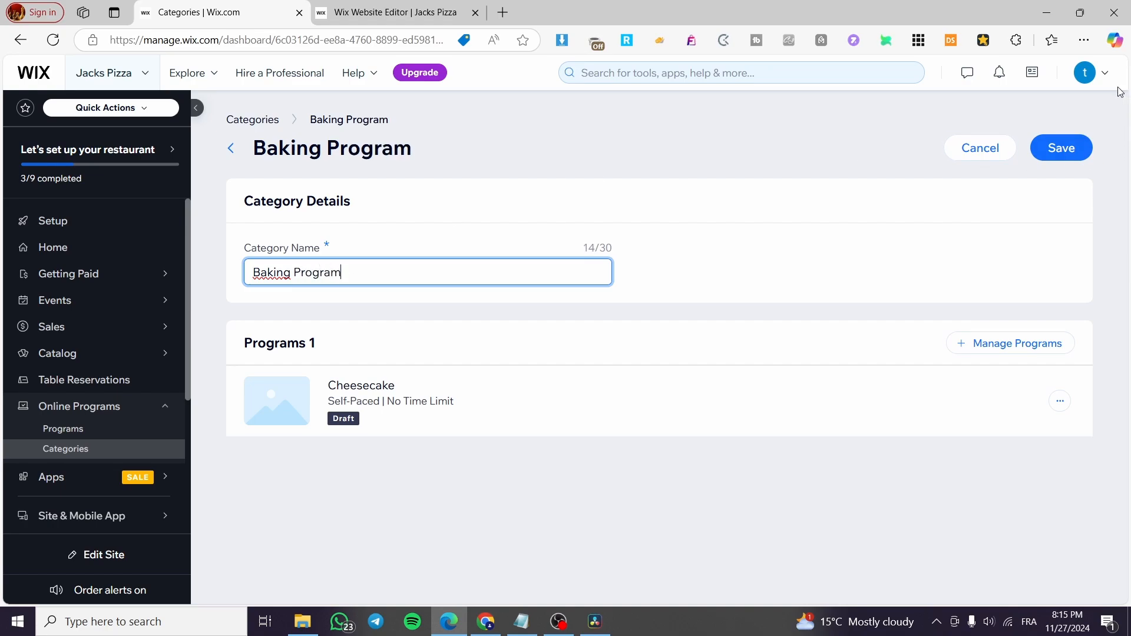
{"action": "left_click", "coordinate": [1059, 155]}
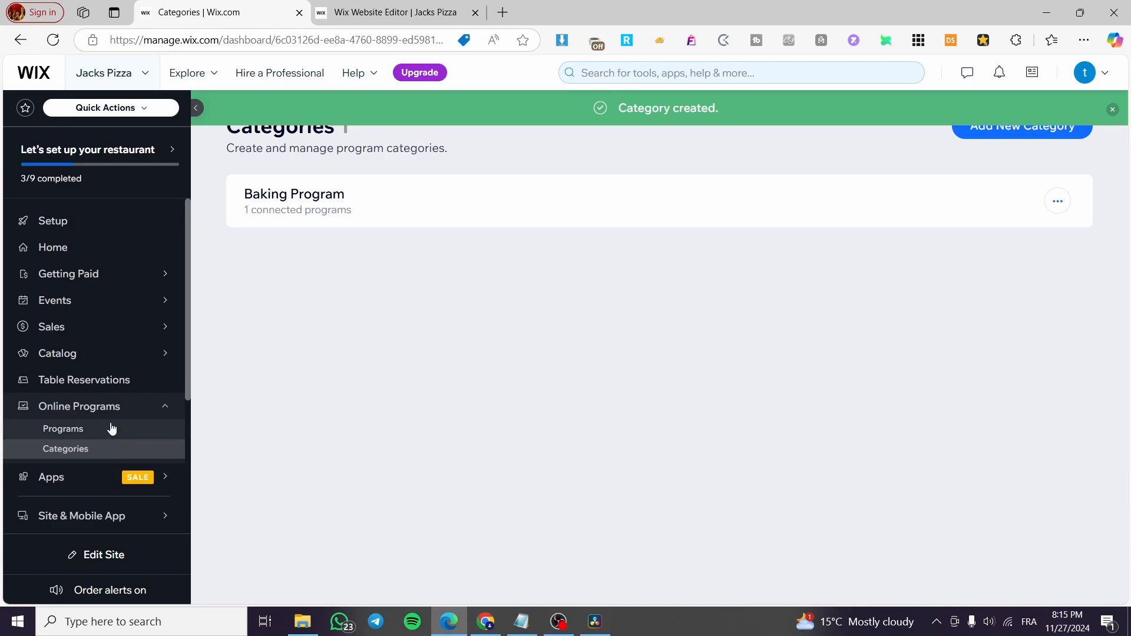
Step: Reload the Jacks Pizza site in the Wix Website Editor and return to the dashboard's program categories
{"action": "left_click", "coordinate": [395, 12]}
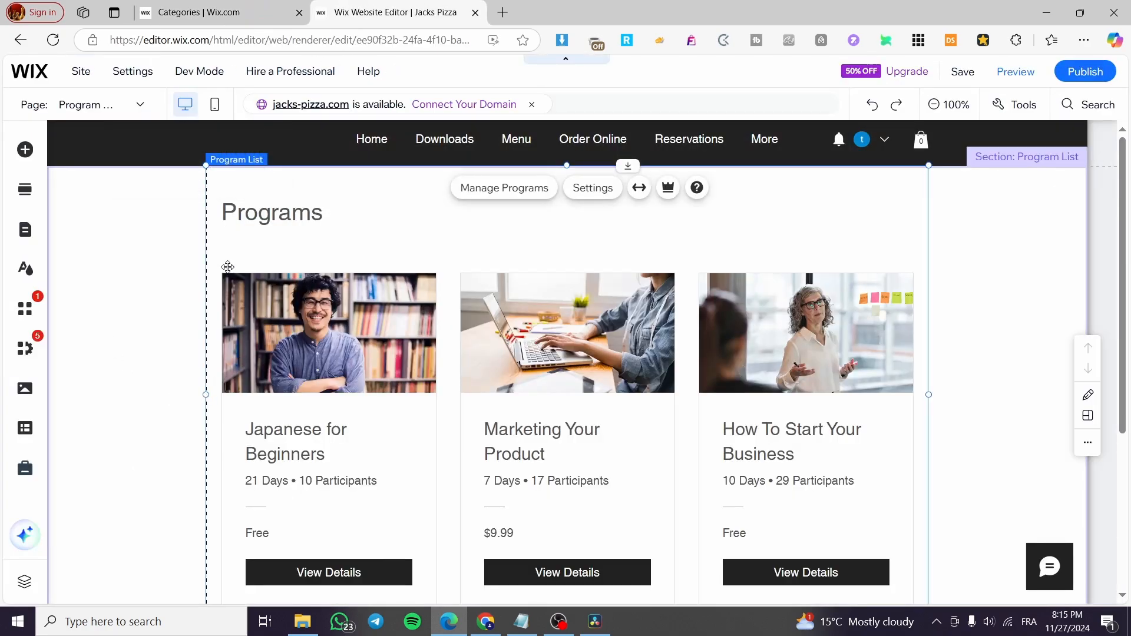
{"action": "left_click", "coordinate": [53, 40]}
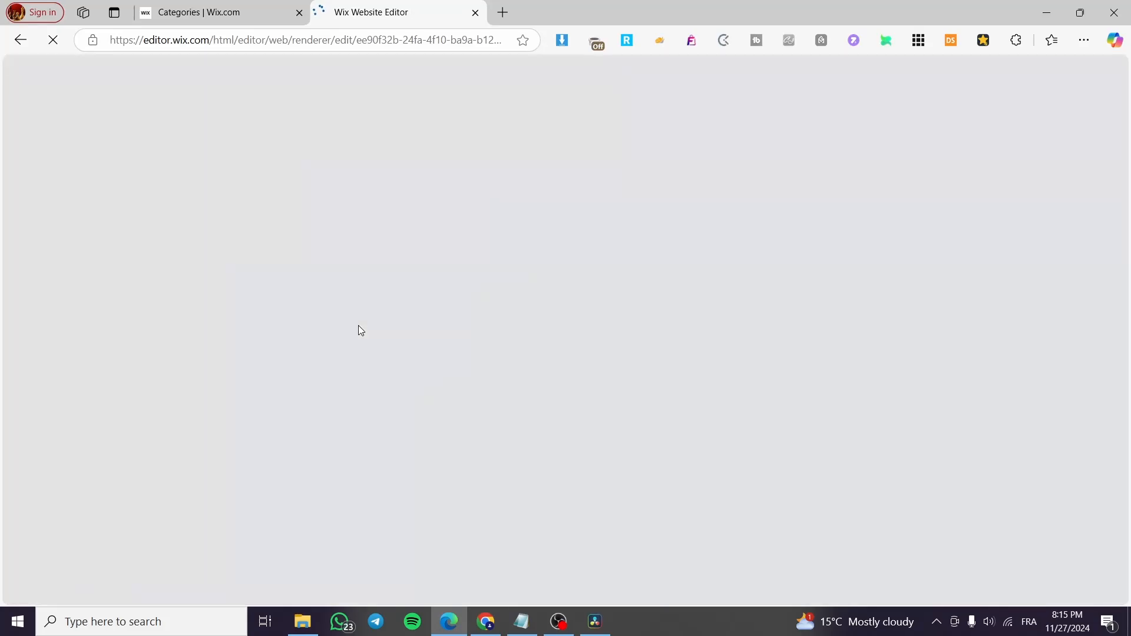
{"action": "left_click", "coordinate": [183, 16]}
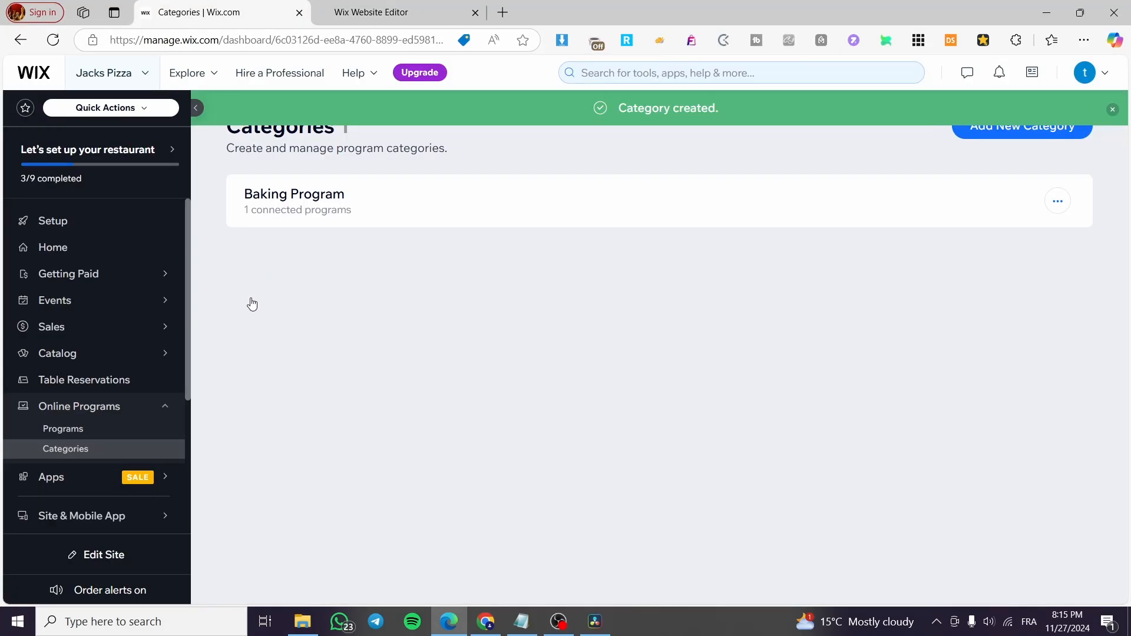
Step: Open the Cheesecake program's page from the programs list to check its assigned category
{"action": "left_click", "coordinate": [73, 430]}
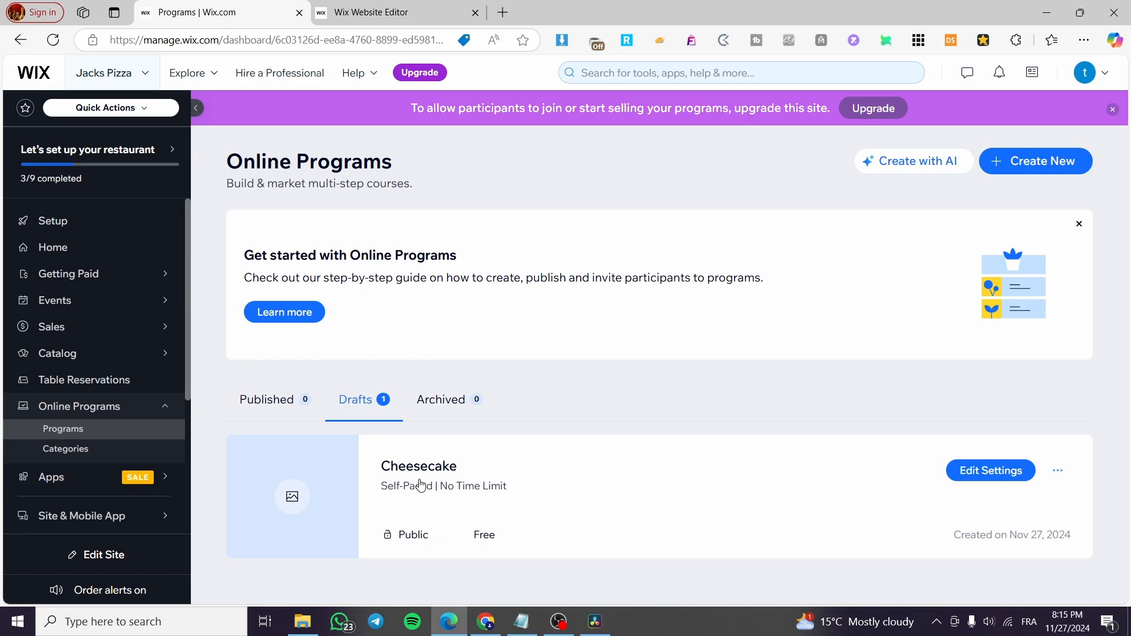
{"action": "left_click", "coordinate": [420, 486]}
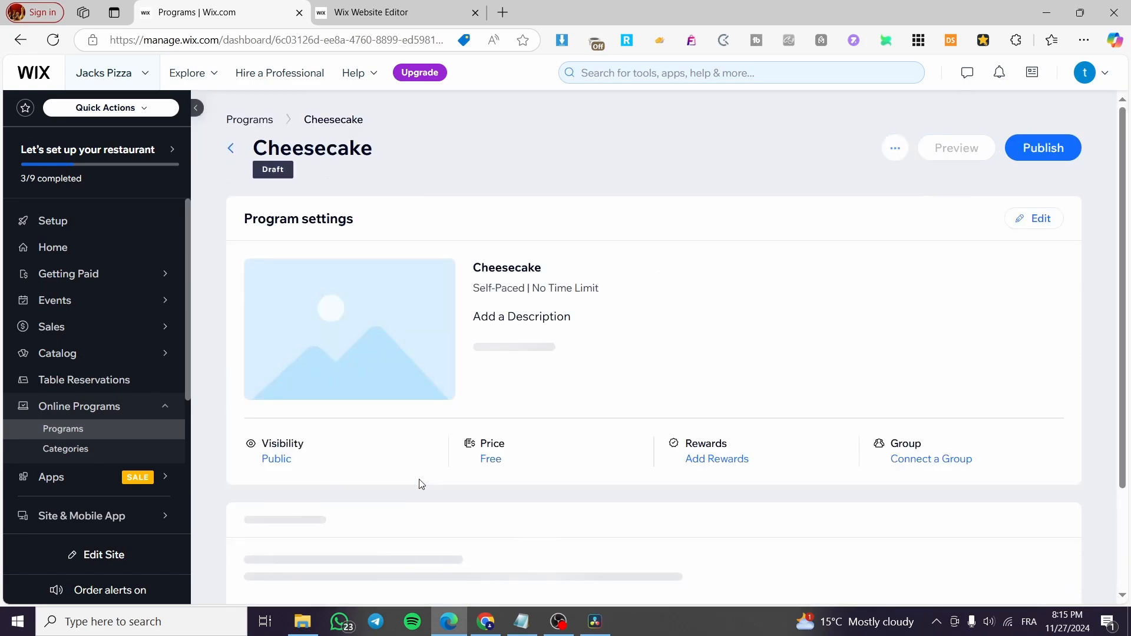
{"action": "left_click", "coordinate": [233, 148]}
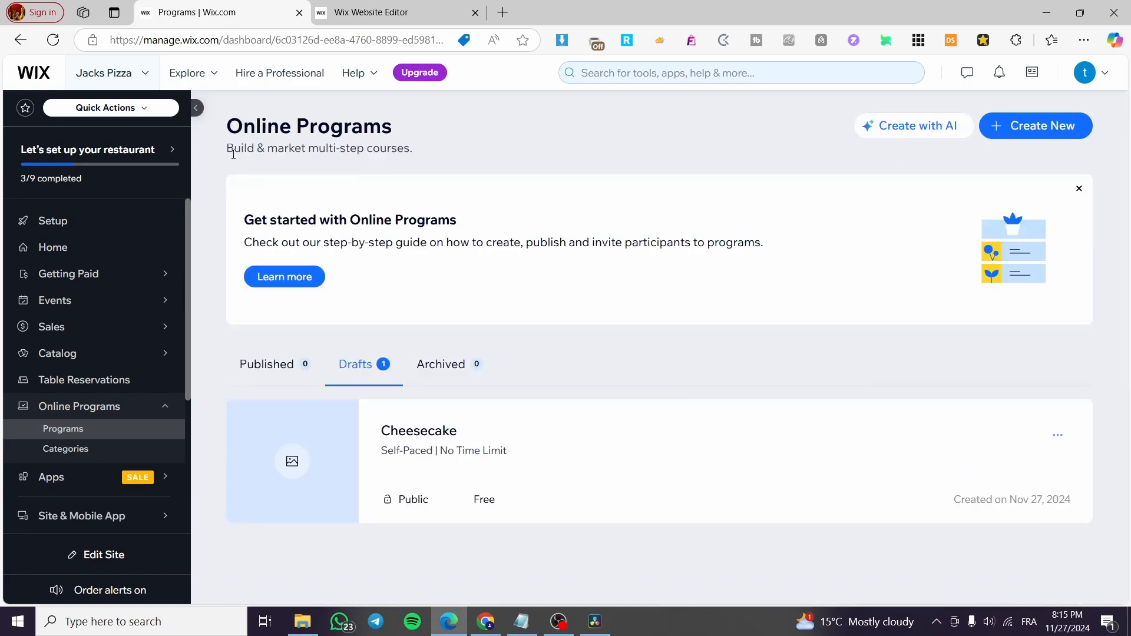
{"action": "left_click", "coordinate": [416, 497]}
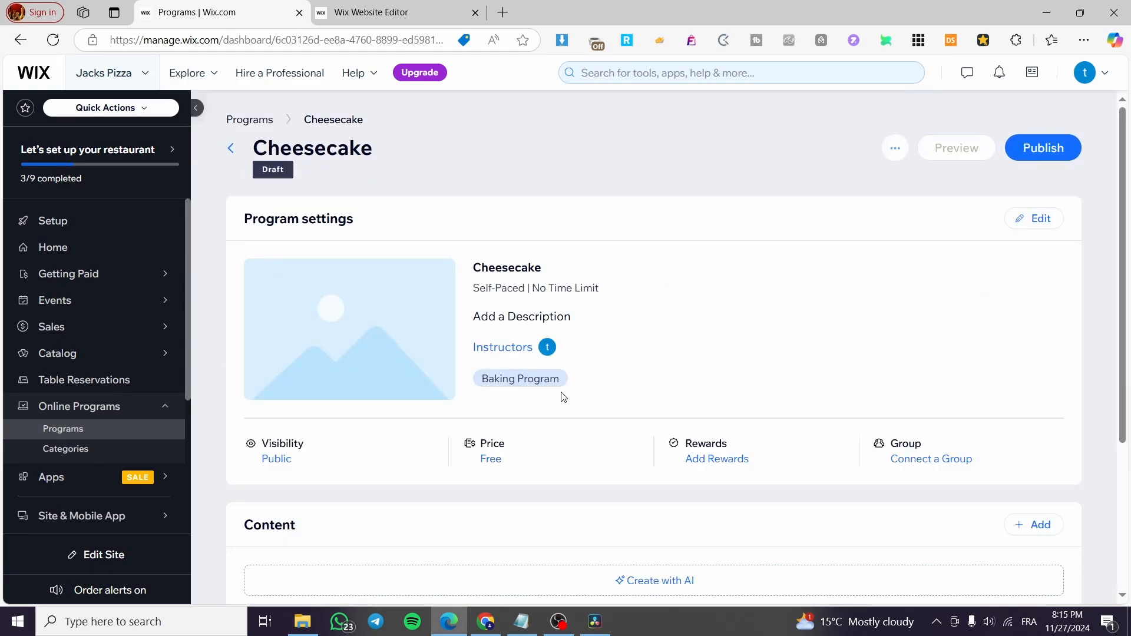
Step: Make the Cheesecake program pay-to-join in its pricing settings, with a one-time payment price of 59.99
{"action": "left_click", "coordinate": [1034, 218]}
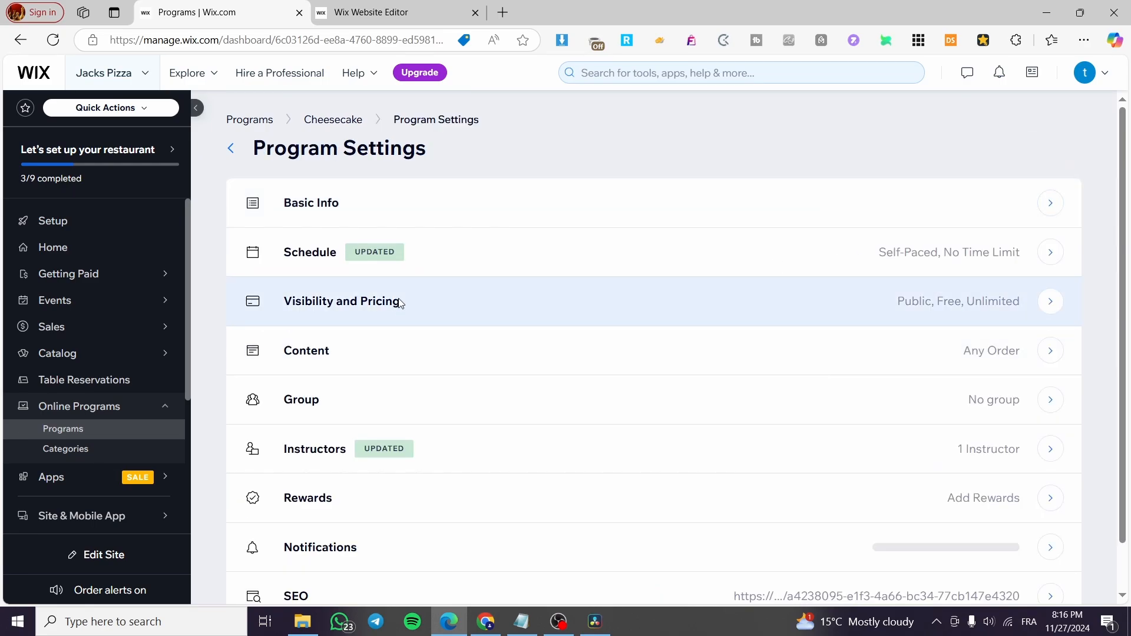
{"action": "left_click", "coordinate": [400, 302]}
{"action": "left_click", "coordinate": [313, 320]}
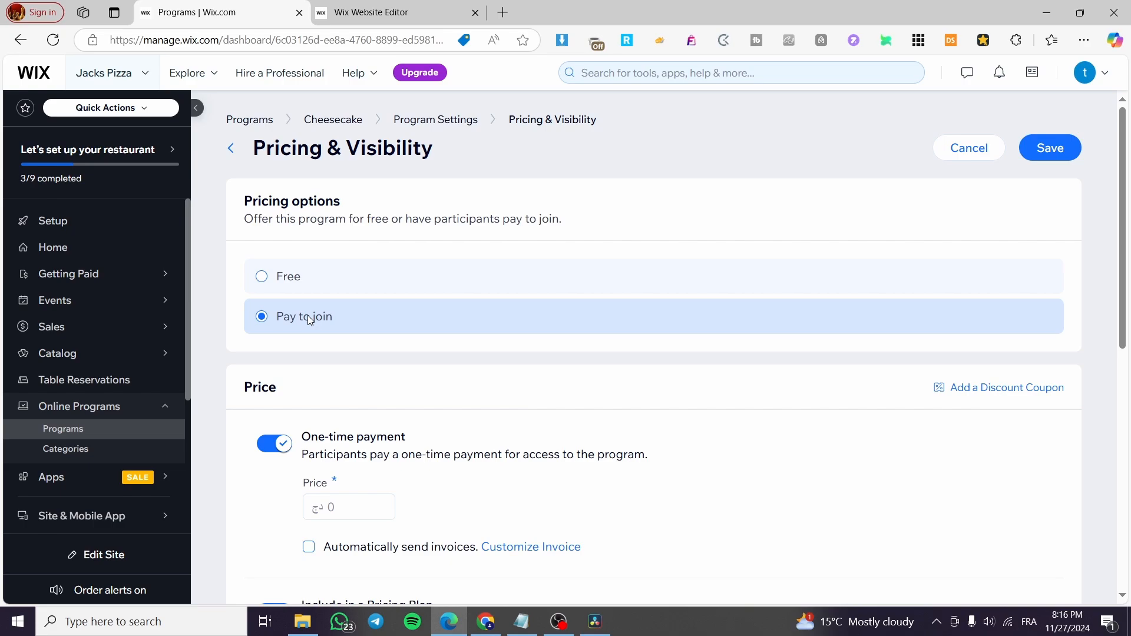
{"action": "scroll", "coordinate": [307, 317], "scroll_direction": "down", "scroll_amount": 3}
{"action": "left_click", "coordinate": [338, 367]}
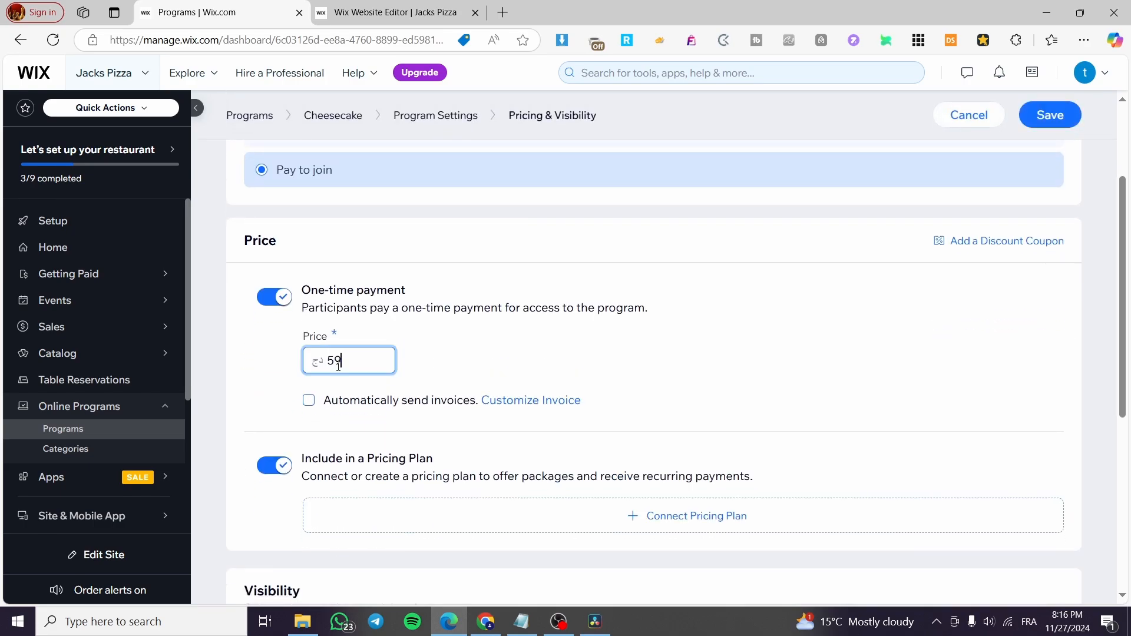
{"action": "type", "text": "59.99"}
{"action": "scroll", "coordinate": [571, 332], "scroll_direction": "down", "scroll_amount": 3}
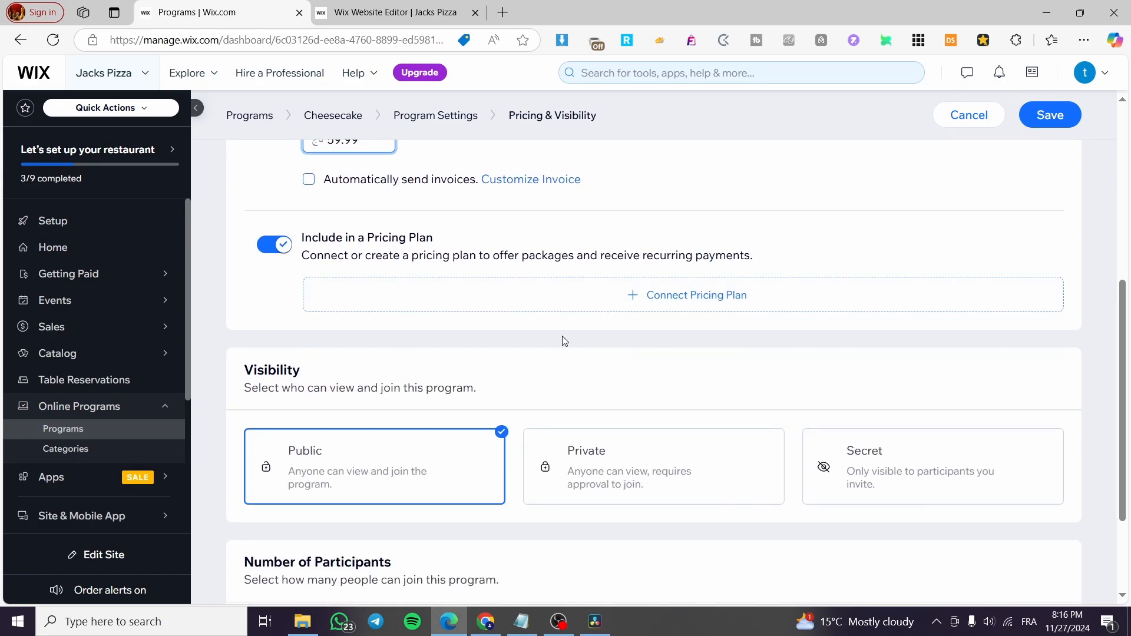
Step: Try limiting the program's number of participants to a maximum of 60, and switch back to unlimited
{"action": "scroll", "coordinate": [377, 389], "scroll_direction": "down", "scroll_amount": 2}
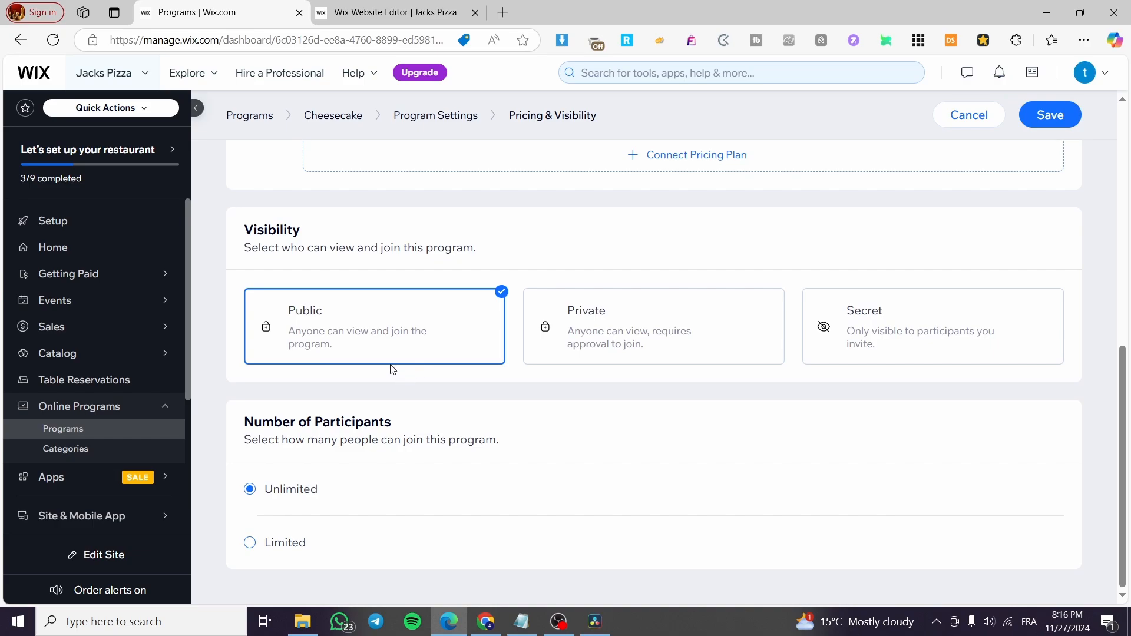
{"action": "left_click", "coordinate": [285, 543]}
{"action": "scroll", "coordinate": [294, 548], "scroll_direction": "down", "scroll_amount": 1}
{"action": "left_click", "coordinate": [298, 533]}
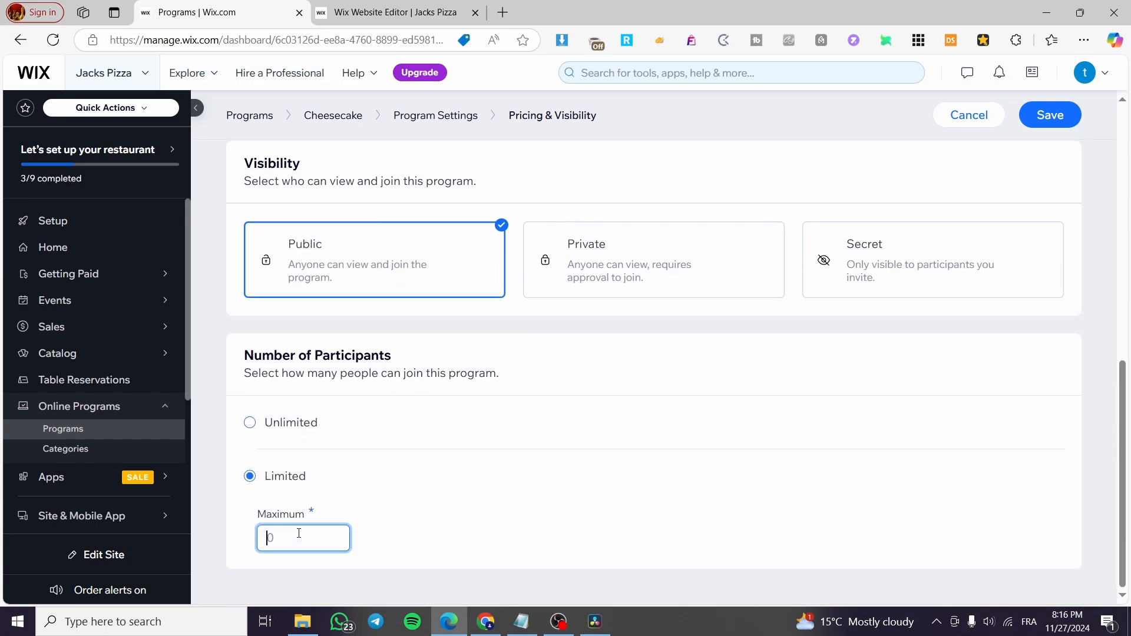
{"action": "type", "text": "60"}
{"action": "left_click", "coordinate": [466, 483]}
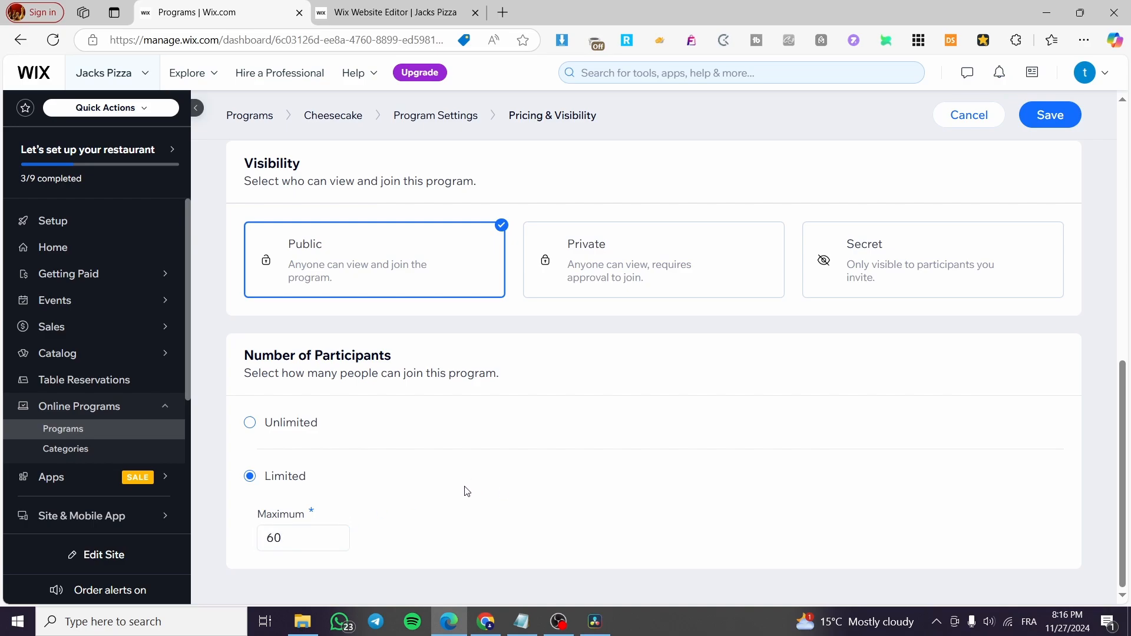
{"action": "double_click", "coordinate": [312, 542]}
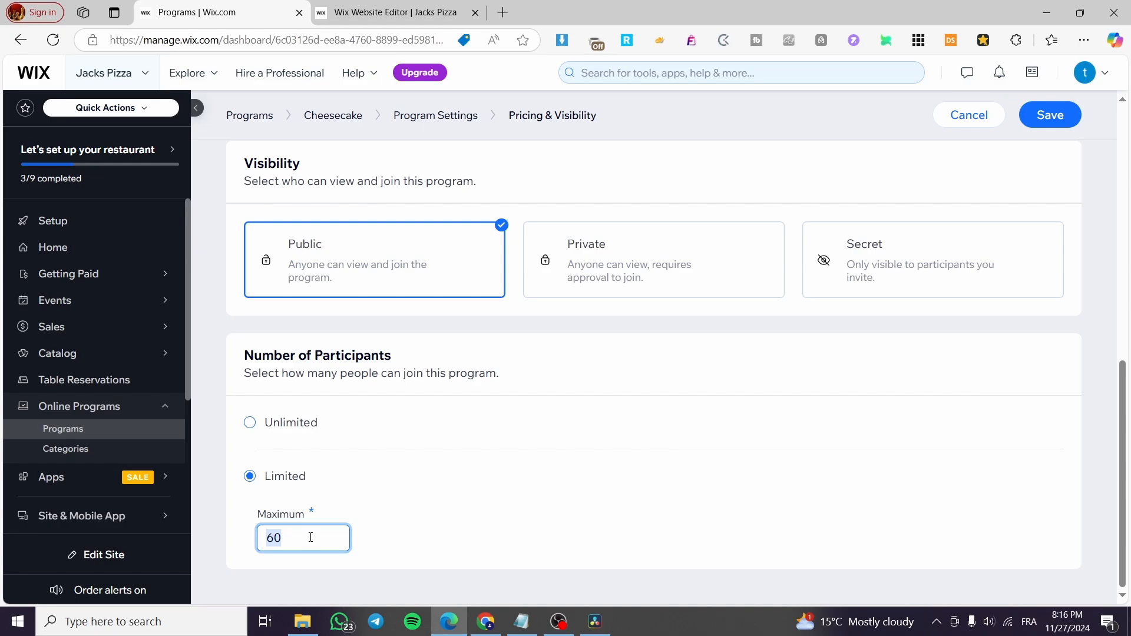
{"action": "left_click", "coordinate": [499, 426]}
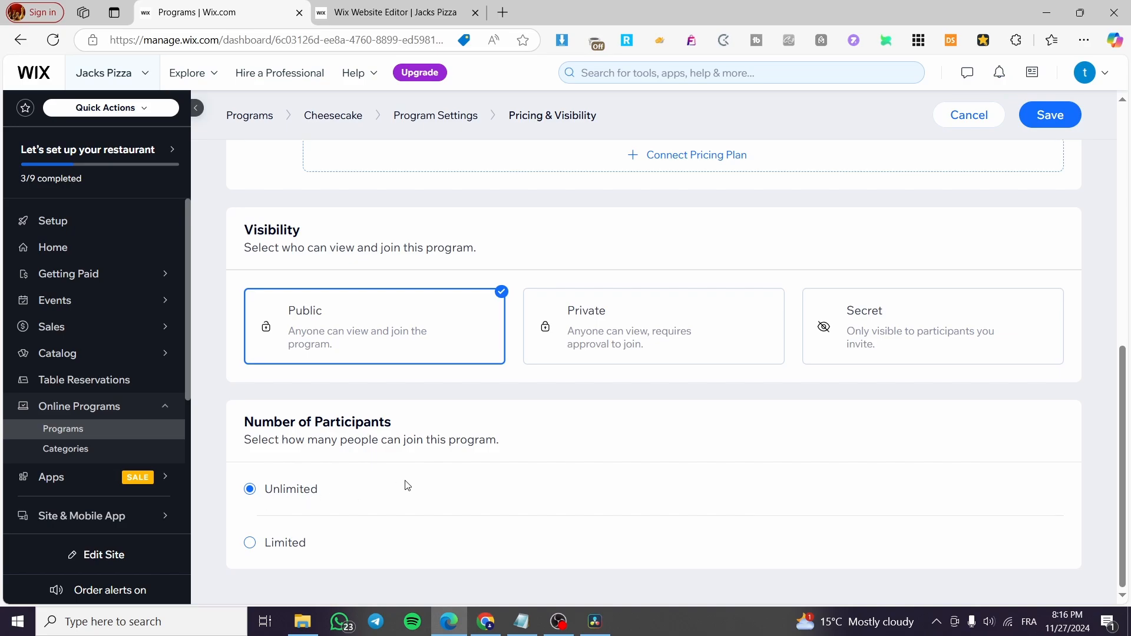
Step: Switch to the Jacks Pizza site in the website editor and open the Program List page to examine its layout
{"action": "left_click", "coordinate": [412, 12]}
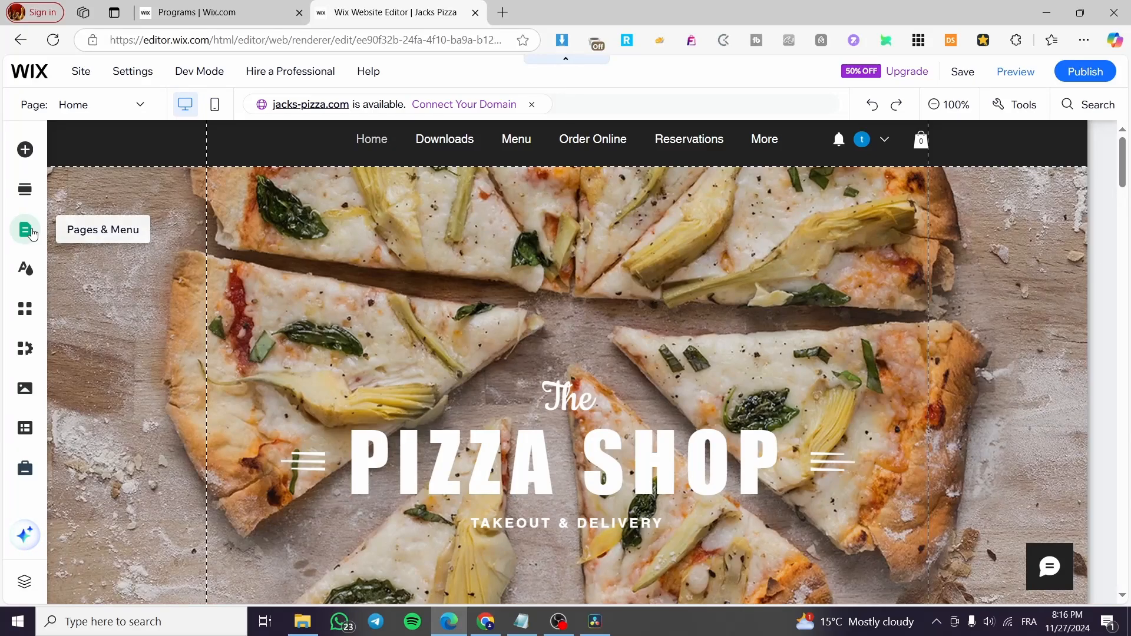
{"action": "left_click", "coordinate": [31, 232]}
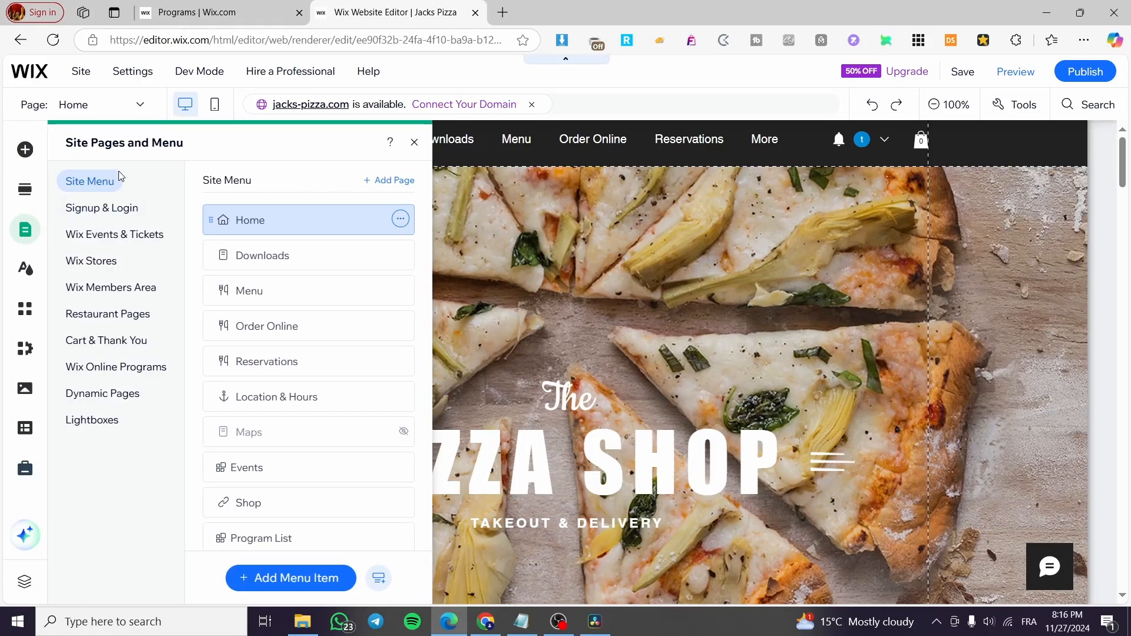
{"action": "scroll", "coordinate": [324, 309], "scroll_direction": "down", "scroll_amount": 1}
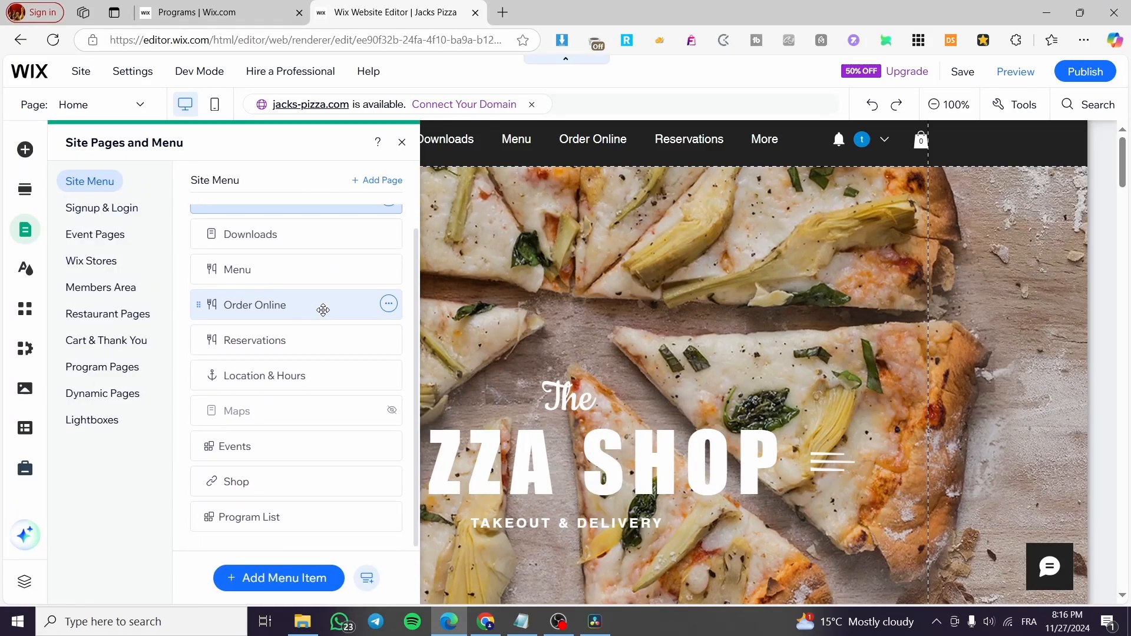
{"action": "left_click", "coordinate": [248, 529]}
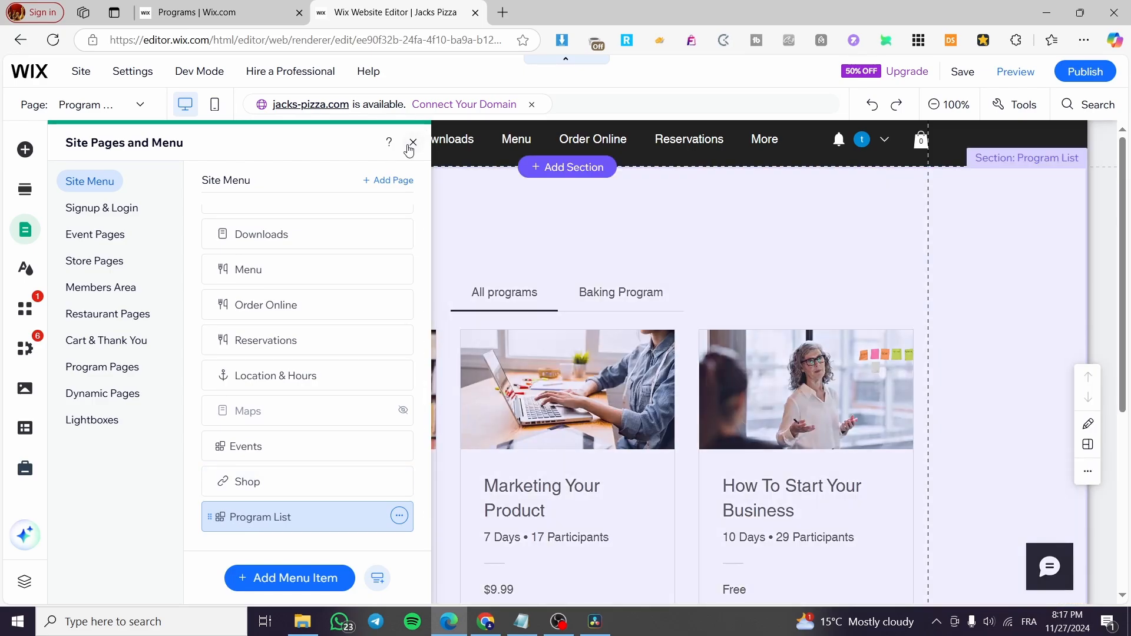
{"action": "left_click", "coordinate": [411, 143]}
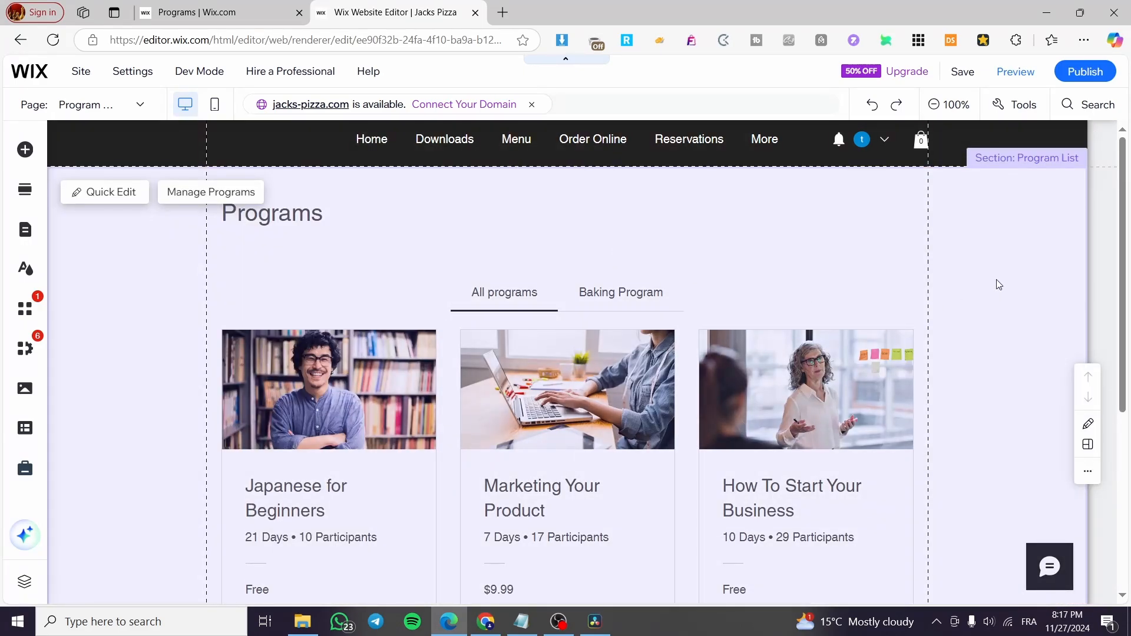
{"action": "scroll", "coordinate": [990, 282], "scroll_direction": "down", "scroll_amount": 3}
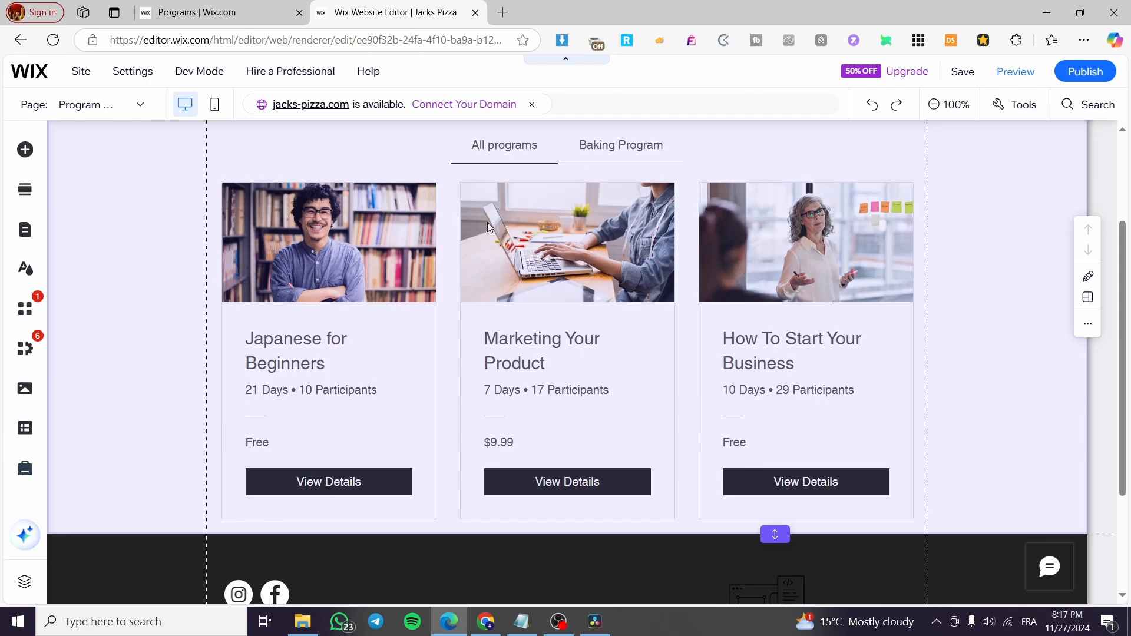
{"action": "scroll", "coordinate": [487, 221], "scroll_direction": "up", "scroll_amount": 2}
{"action": "scroll", "coordinate": [487, 224], "scroll_direction": "up", "scroll_amount": 2}
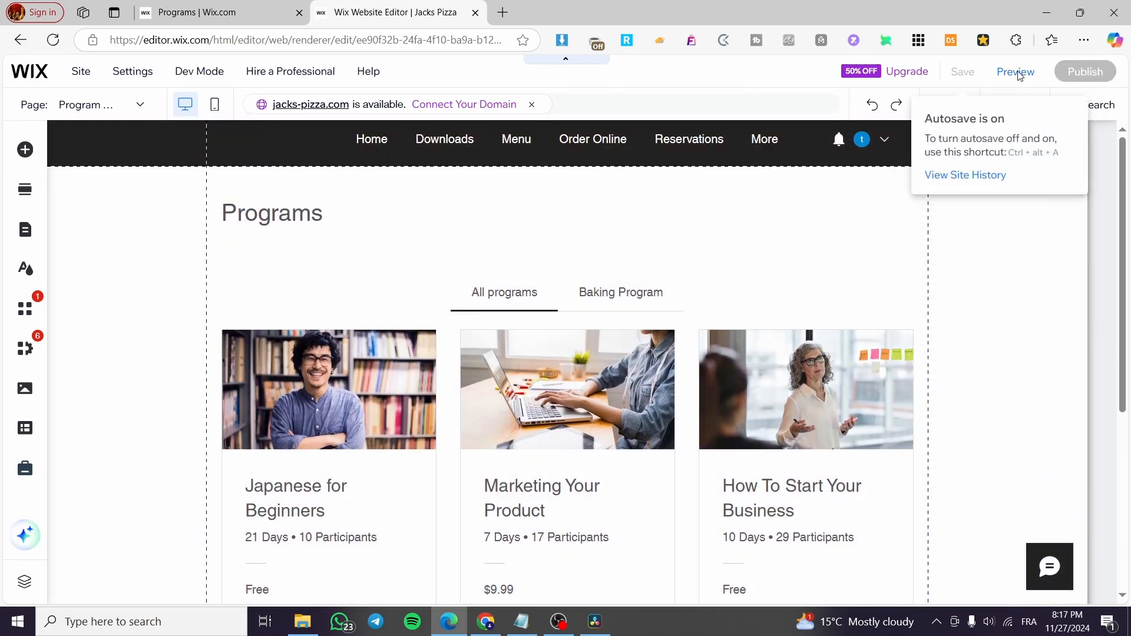
Step: Preview the Programs page and compare the Baking Program category with the full program listing
{"action": "left_click", "coordinate": [1017, 73]}
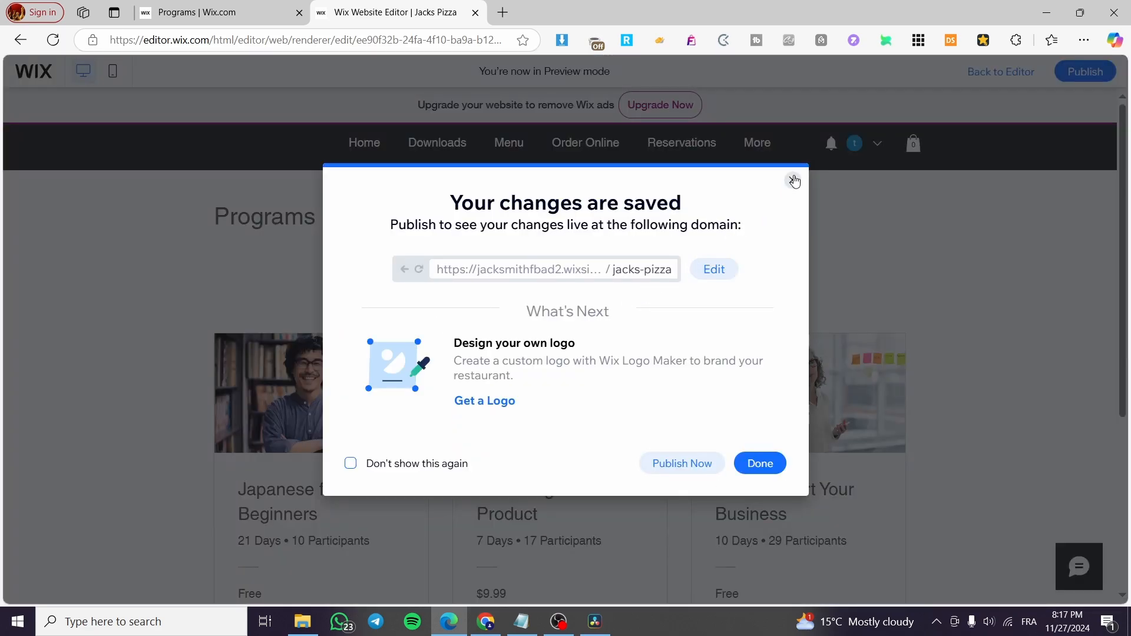
{"action": "left_click", "coordinate": [791, 179]}
{"action": "left_click", "coordinate": [626, 292]}
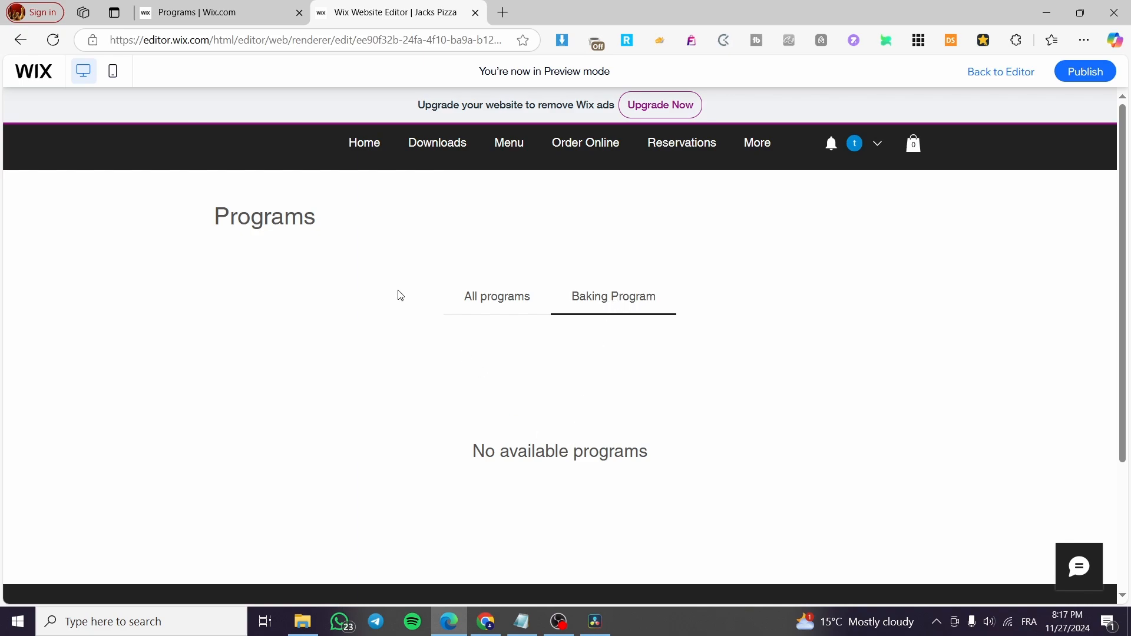
{"action": "left_click", "coordinate": [504, 300]}
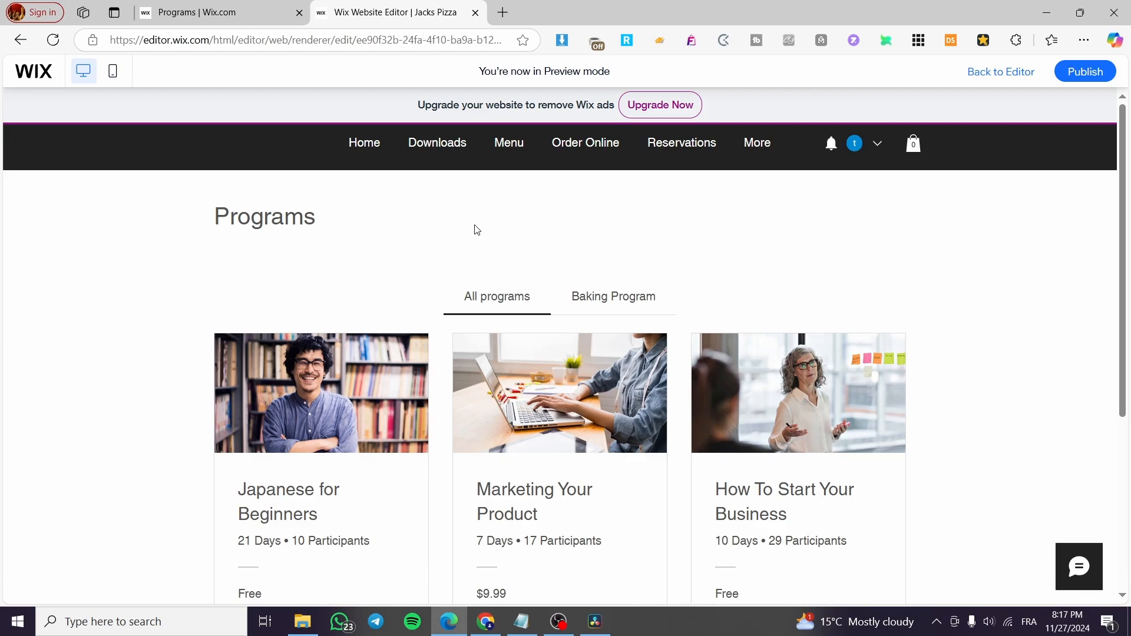
Step: Open the program categories in the dashboard and recheck the Baking Program category in the site preview
{"action": "left_click", "coordinate": [261, 8]}
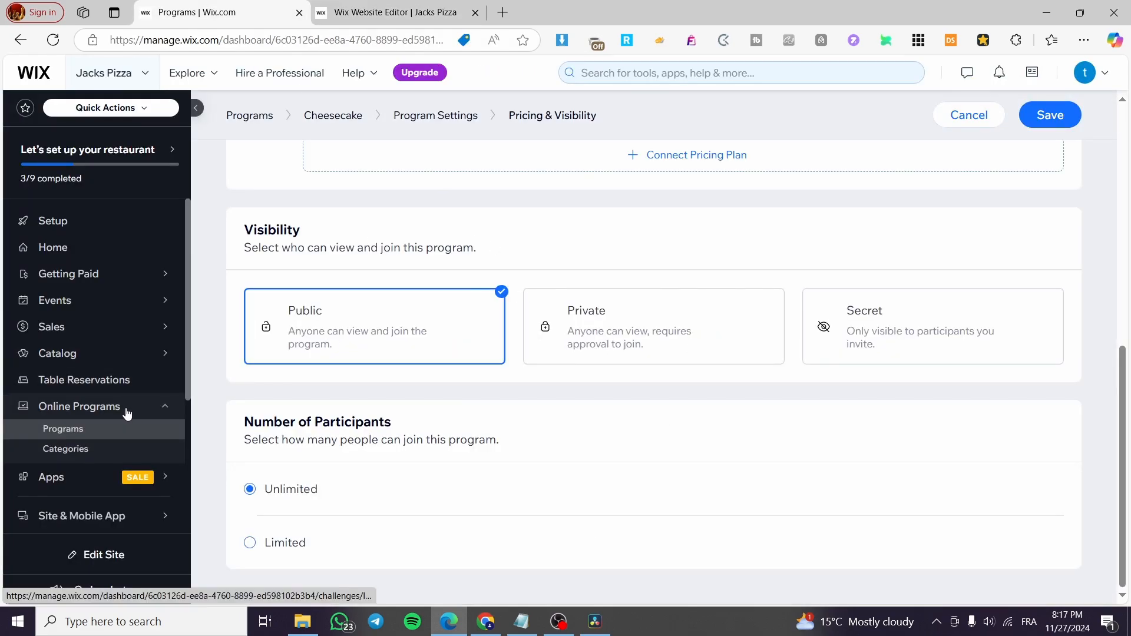
{"action": "left_click", "coordinate": [90, 448]}
{"action": "left_click", "coordinate": [408, 8]}
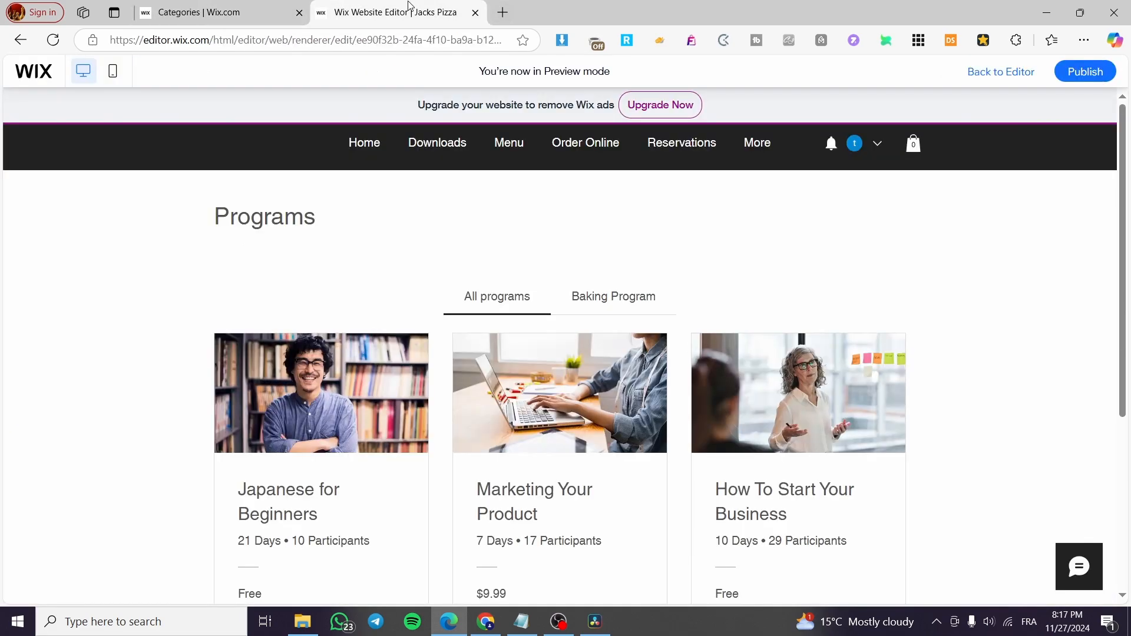
{"action": "left_click", "coordinate": [618, 294]}
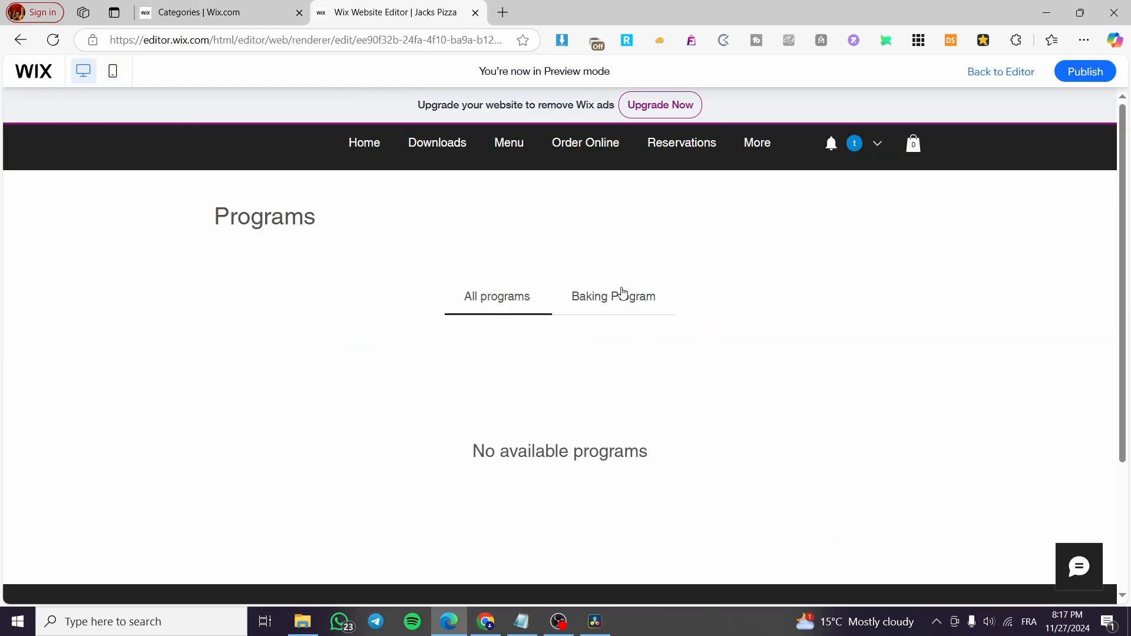
{"action": "left_click", "coordinate": [521, 303]}
Step: Publish the draft Cheesecake program from the dashboard's programs list
{"action": "left_click", "coordinate": [271, 10]}
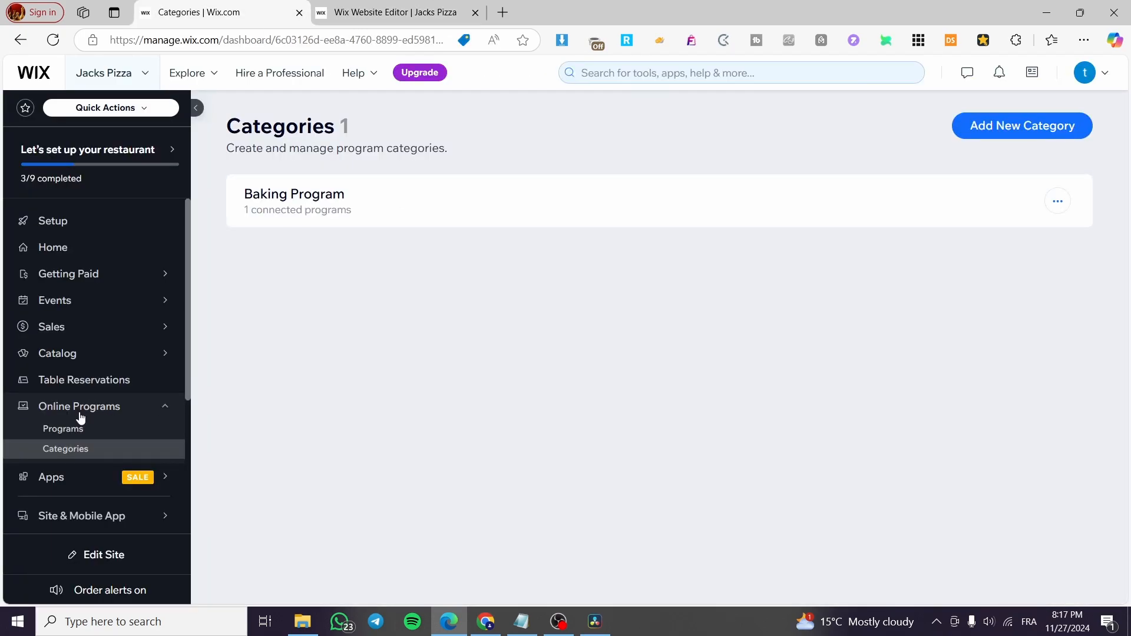
{"action": "left_click", "coordinate": [65, 429]}
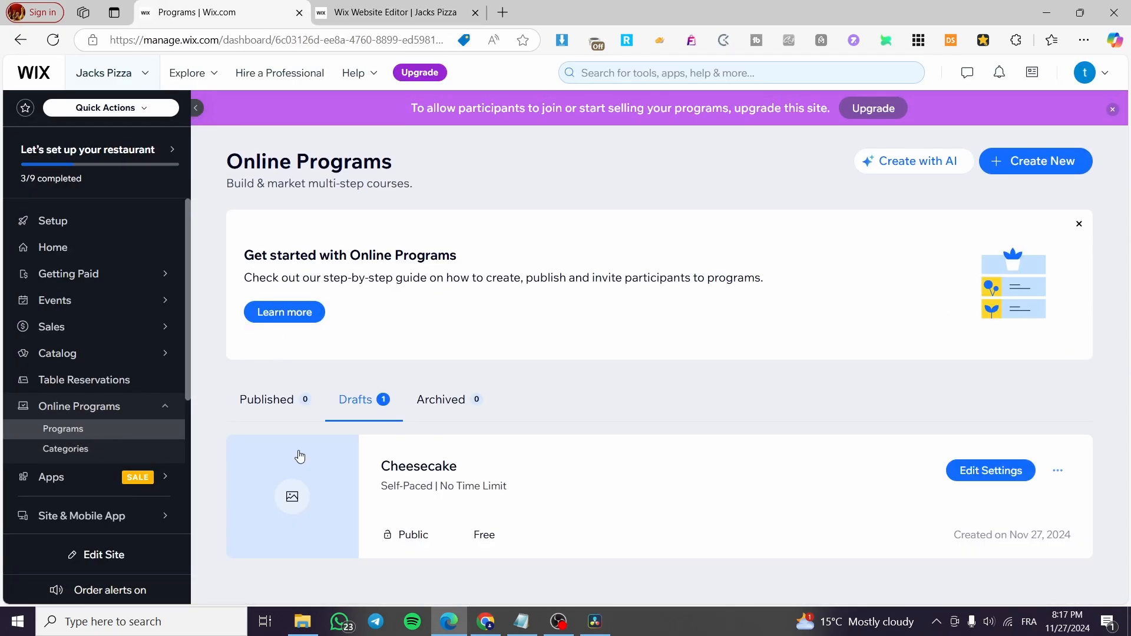
{"action": "left_click", "coordinate": [1057, 473]}
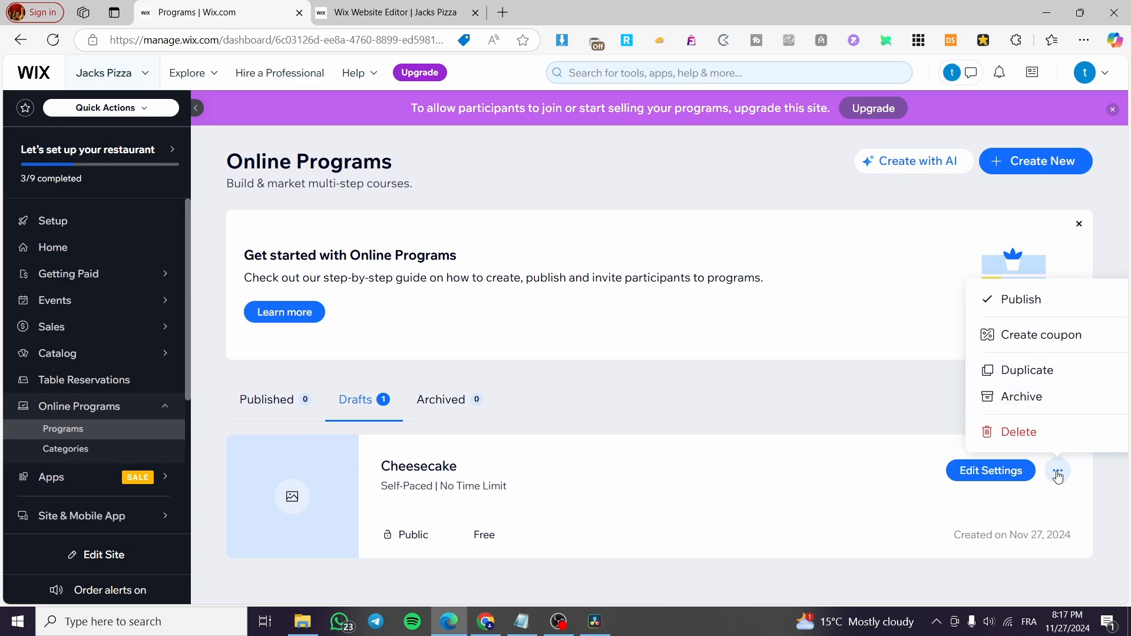
{"action": "left_click", "coordinate": [1069, 304]}
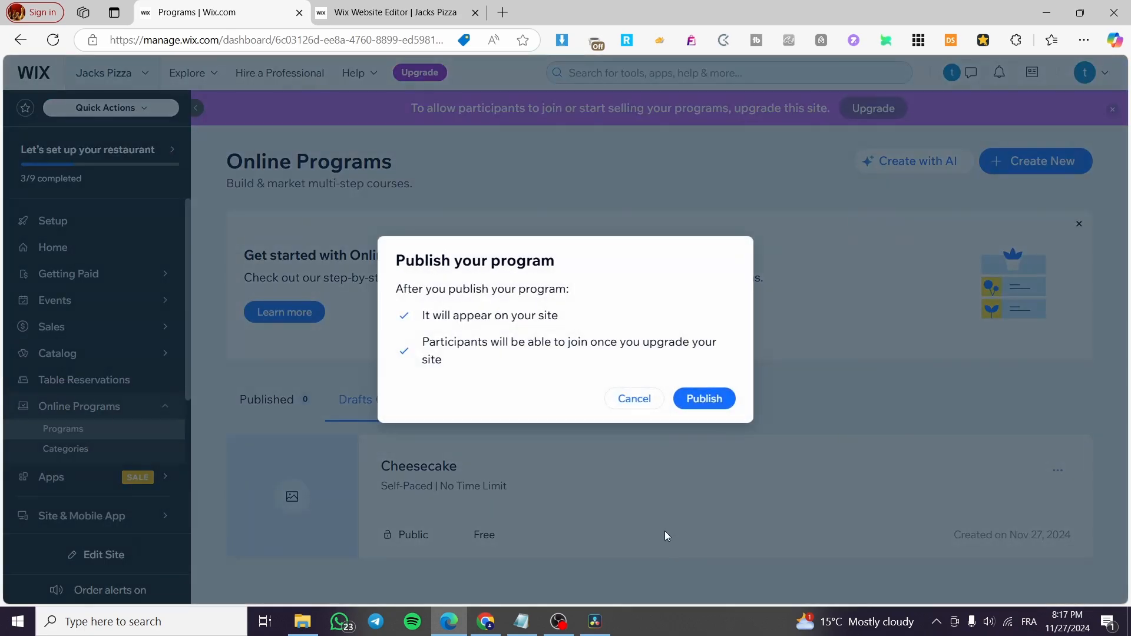
{"action": "left_click", "coordinate": [707, 400]}
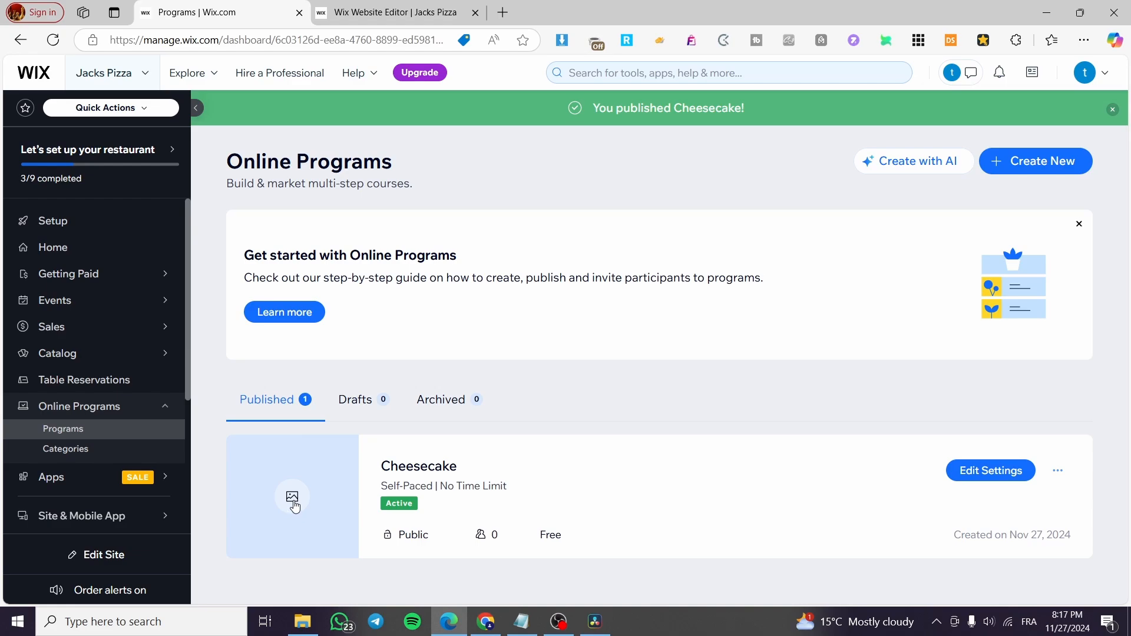
Step: Add the yellow book-cover image from Site Files as the Cheesecake program's cover in its basic info and save
{"action": "left_click", "coordinate": [291, 510]}
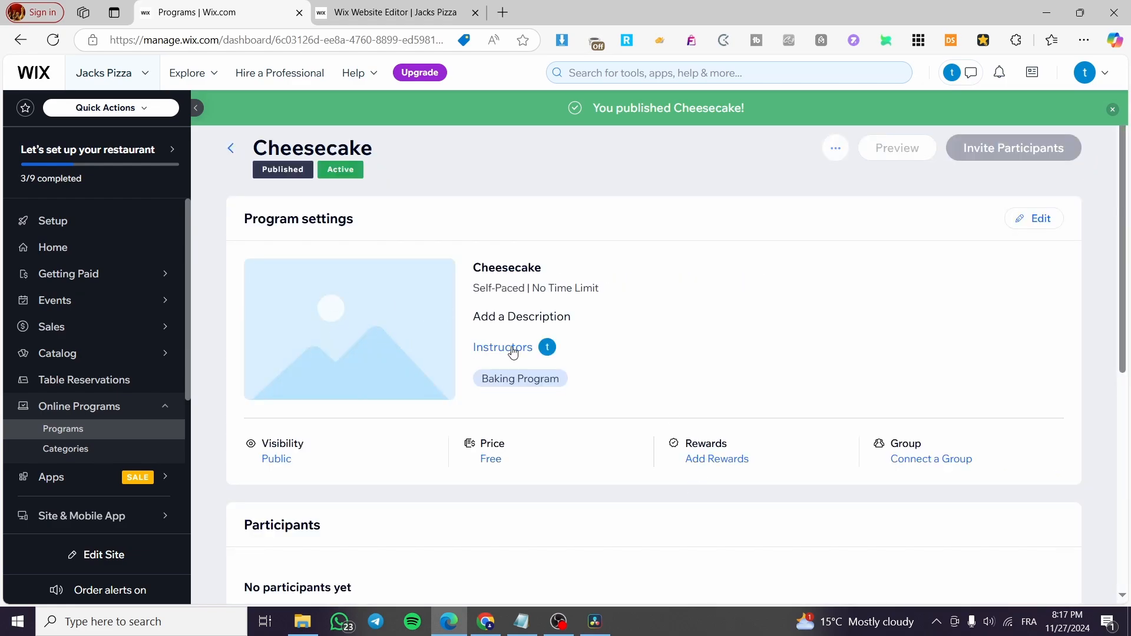
{"action": "left_click", "coordinate": [1015, 223]}
{"action": "left_click", "coordinate": [288, 204]}
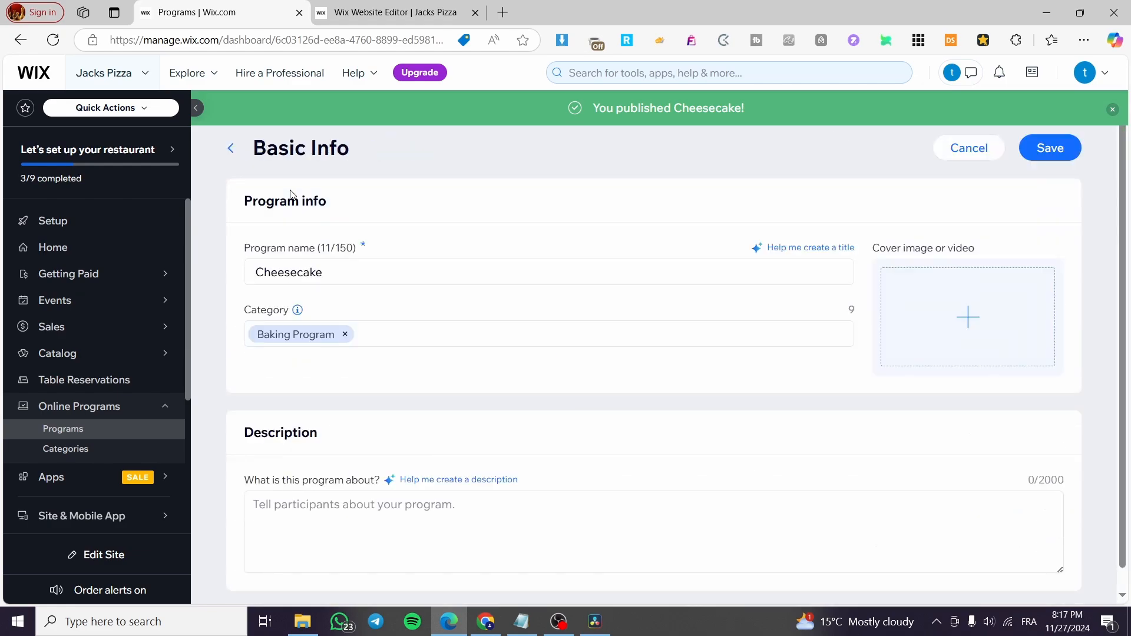
{"action": "scroll", "coordinate": [457, 316], "scroll_direction": "down", "scroll_amount": 1}
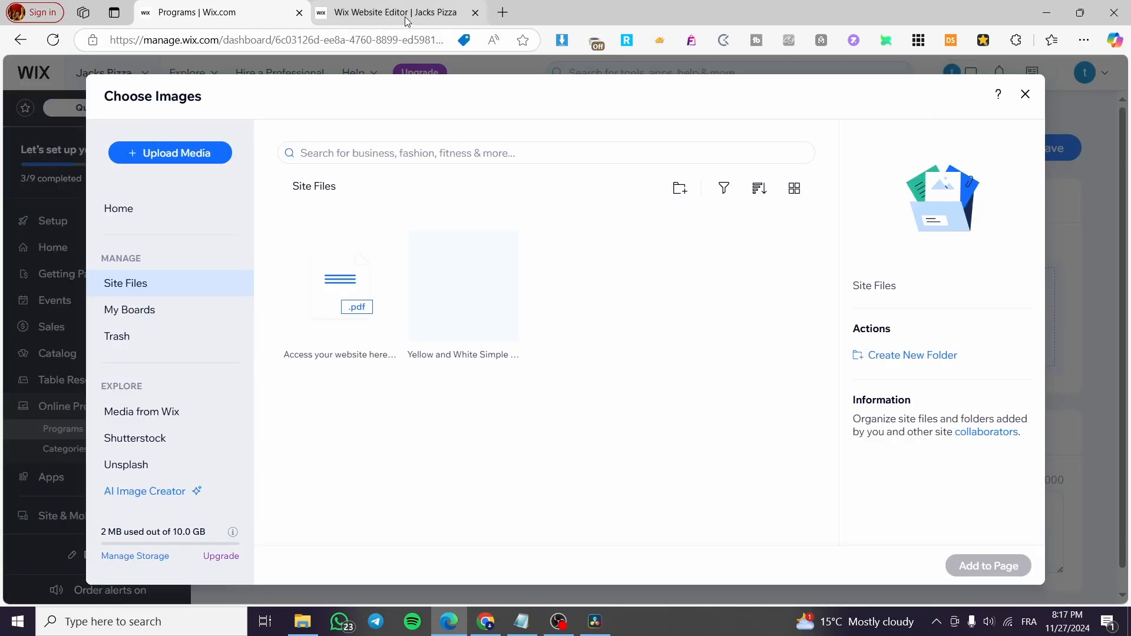
{"action": "mouse_move", "coordinate": [398, 23]}
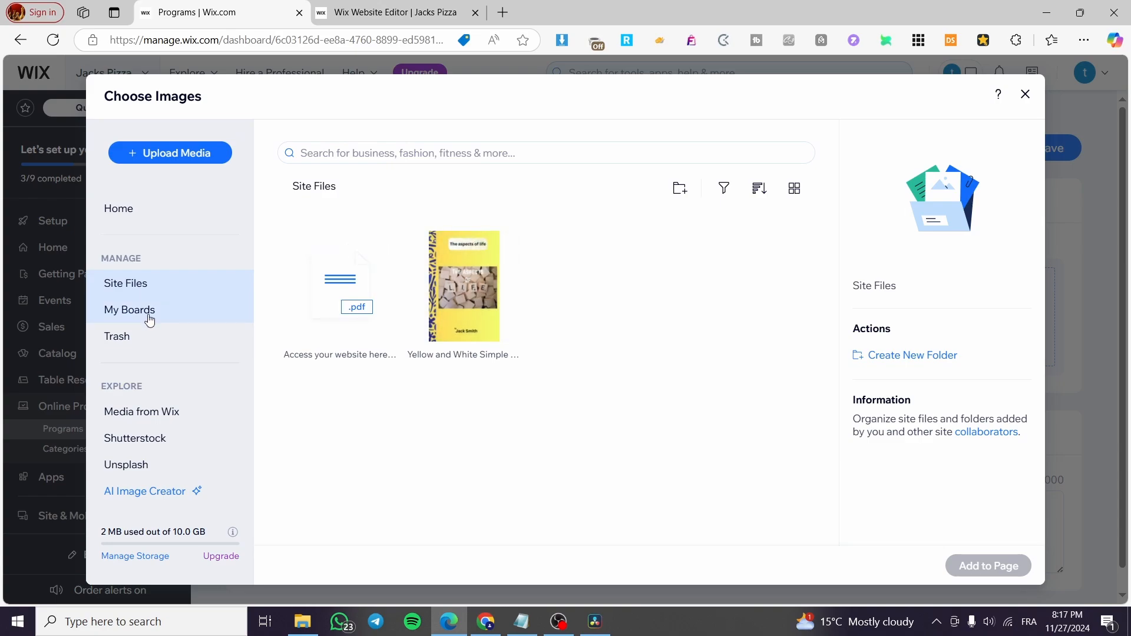
{"action": "left_click", "coordinate": [484, 321]}
{"action": "left_click", "coordinate": [990, 564]}
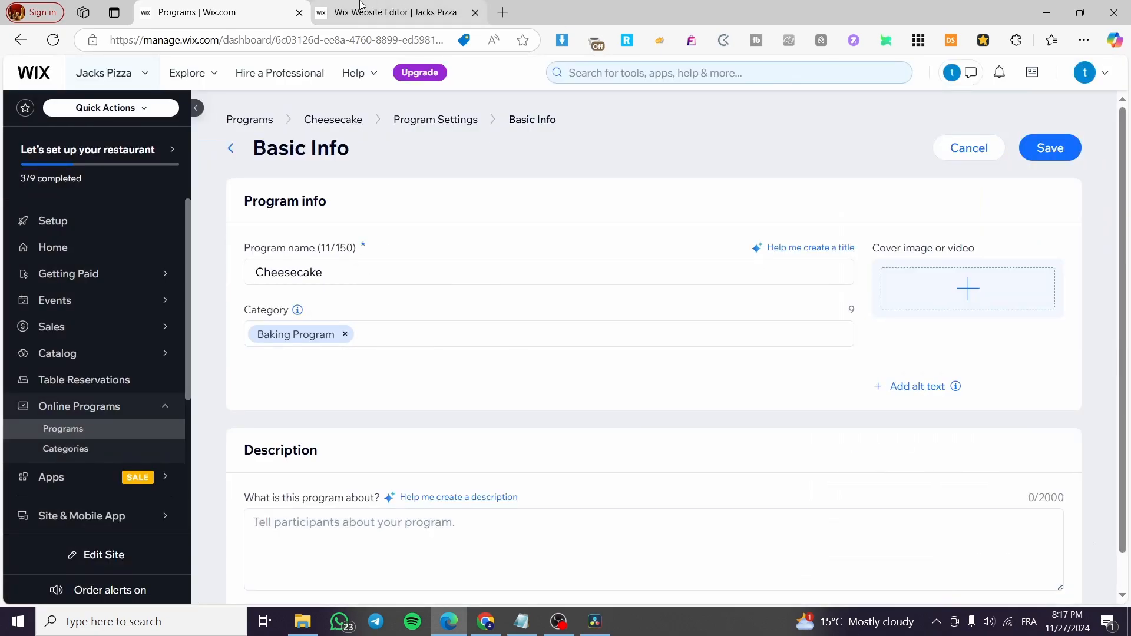
{"action": "left_click", "coordinate": [1050, 155]}
Step: Return to the website editor and reload the Jacks Pizza site to refresh its Programs page
{"action": "left_click", "coordinate": [429, 9]}
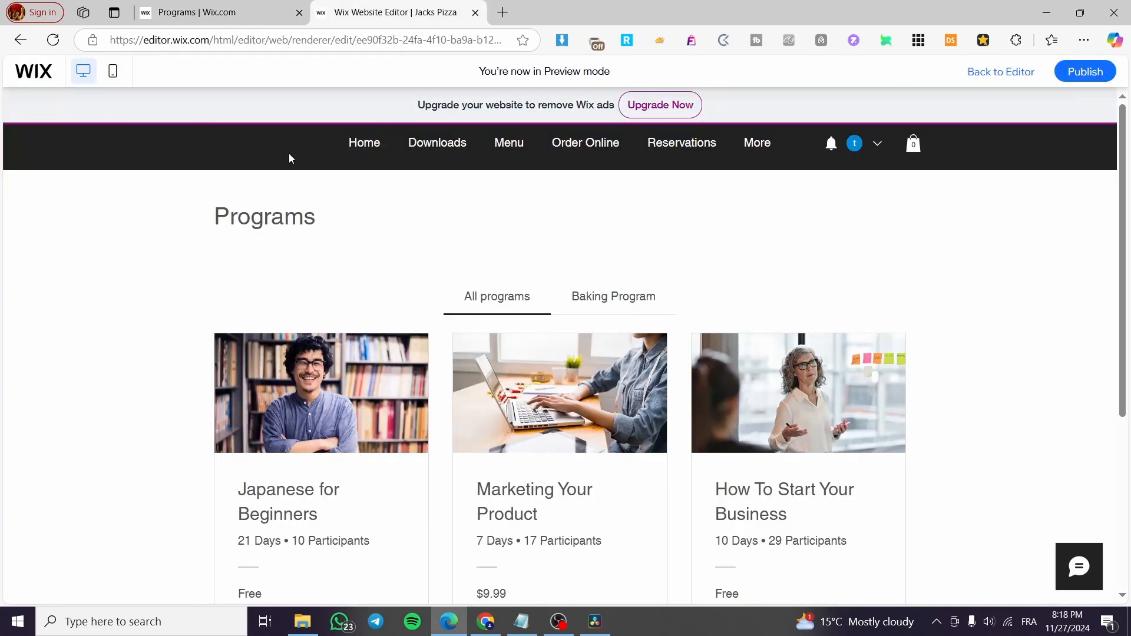
{"action": "left_click", "coordinate": [53, 40]}
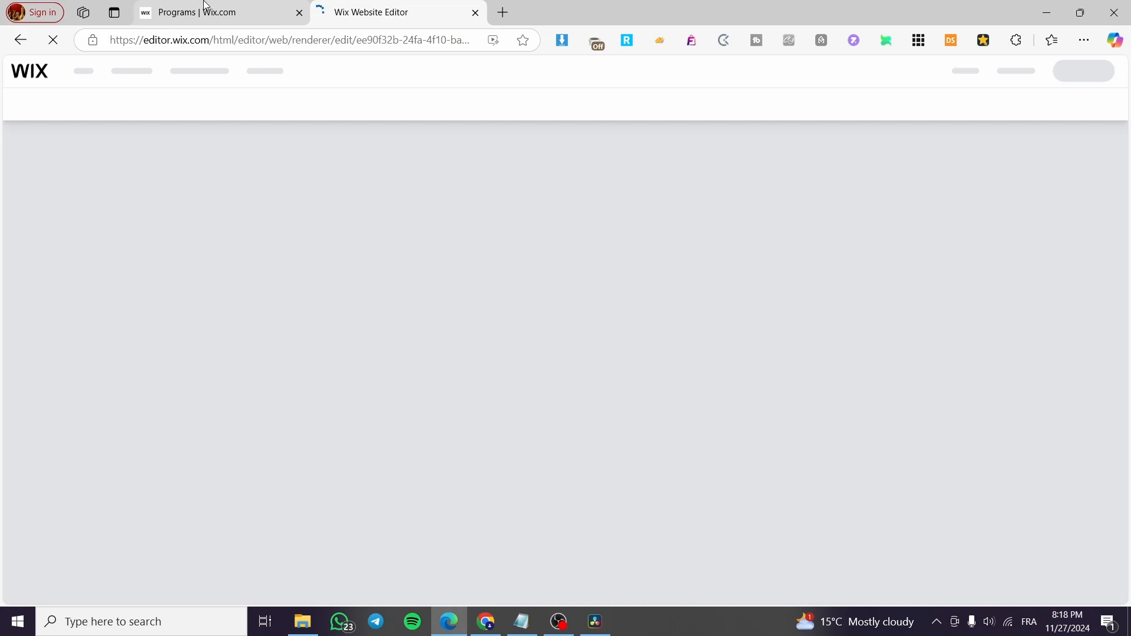
{"action": "mouse_move", "coordinate": [206, 5]}
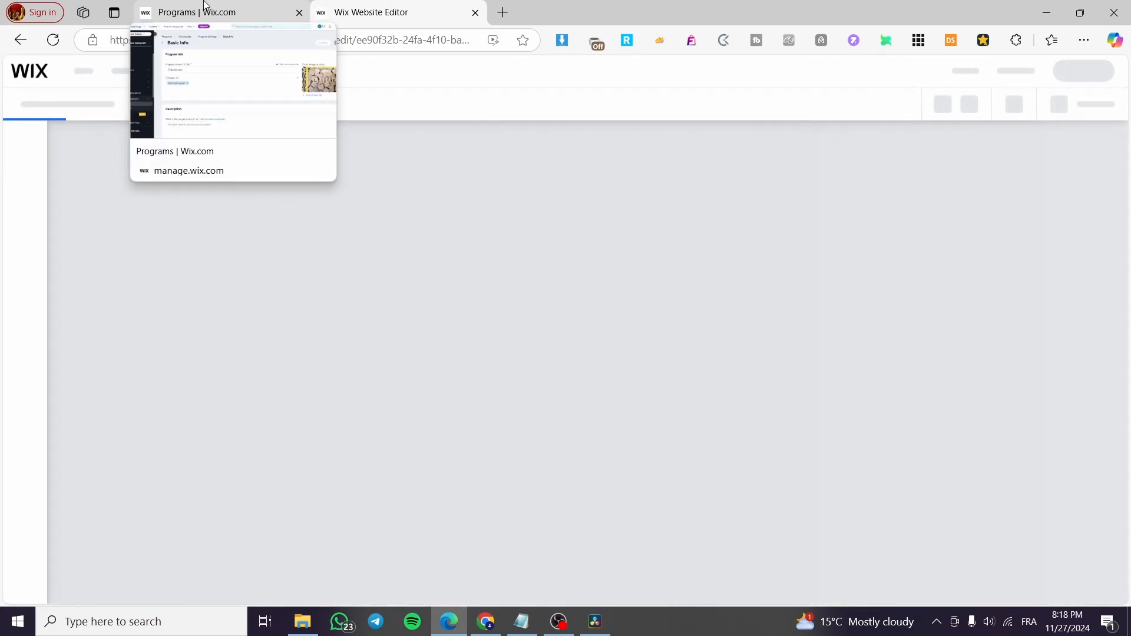
Step: Review the reloaded Programs page in the website editor, examining the Cheesecake card's cover, price and details button and the Baking Program category
{"action": "left_click", "coordinate": [206, 5]}
{"action": "left_click", "coordinate": [389, 12]}
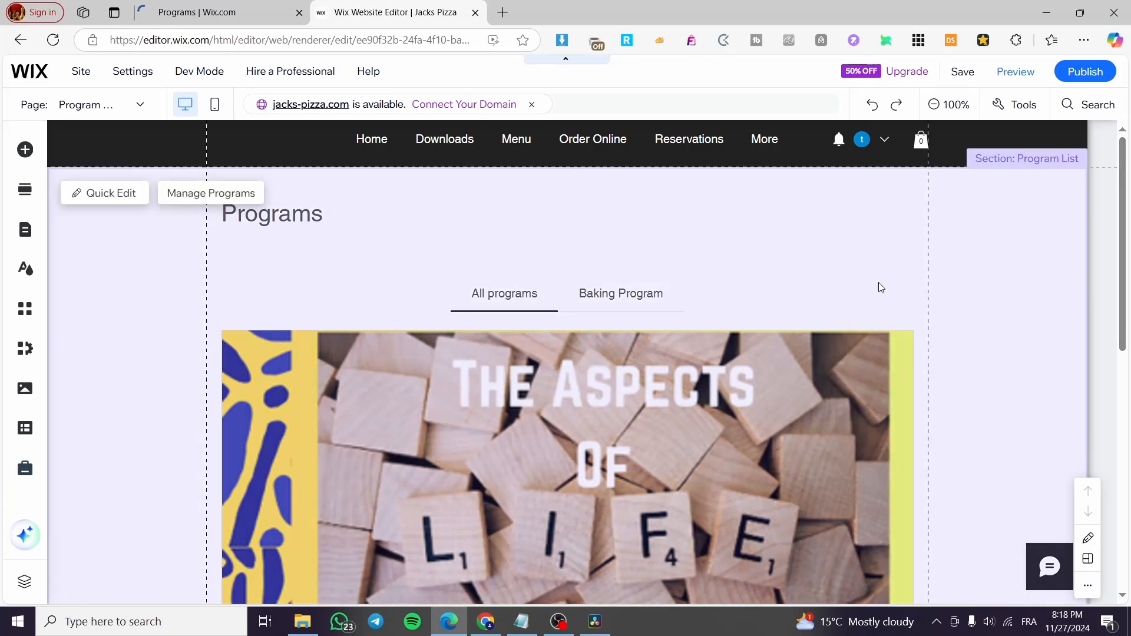
{"action": "scroll", "coordinate": [699, 288], "scroll_direction": "down", "scroll_amount": 8}
{"action": "scroll", "coordinate": [667, 303], "scroll_direction": "up", "scroll_amount": 2}
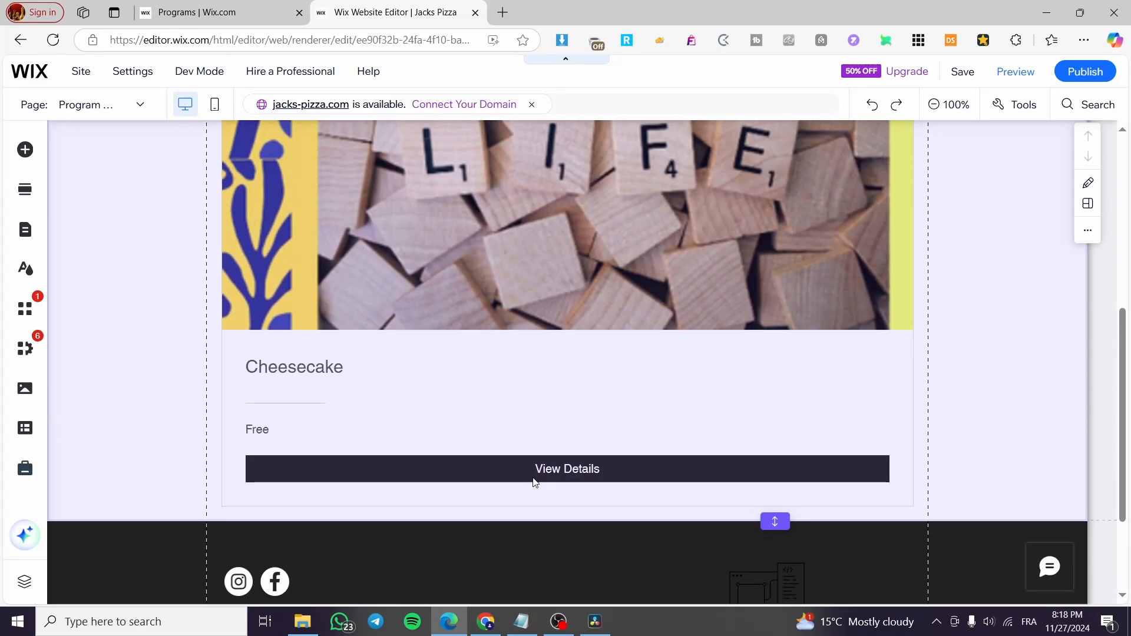
{"action": "scroll", "coordinate": [615, 424], "scroll_direction": "up", "scroll_amount": 5}
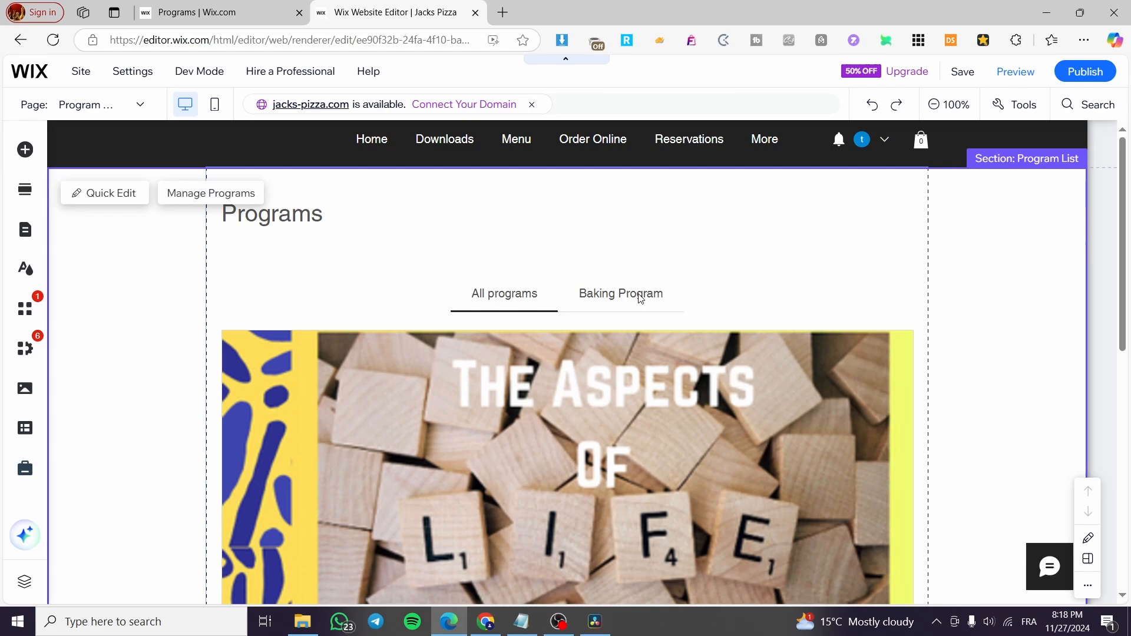
{"action": "left_click", "coordinate": [631, 294]}
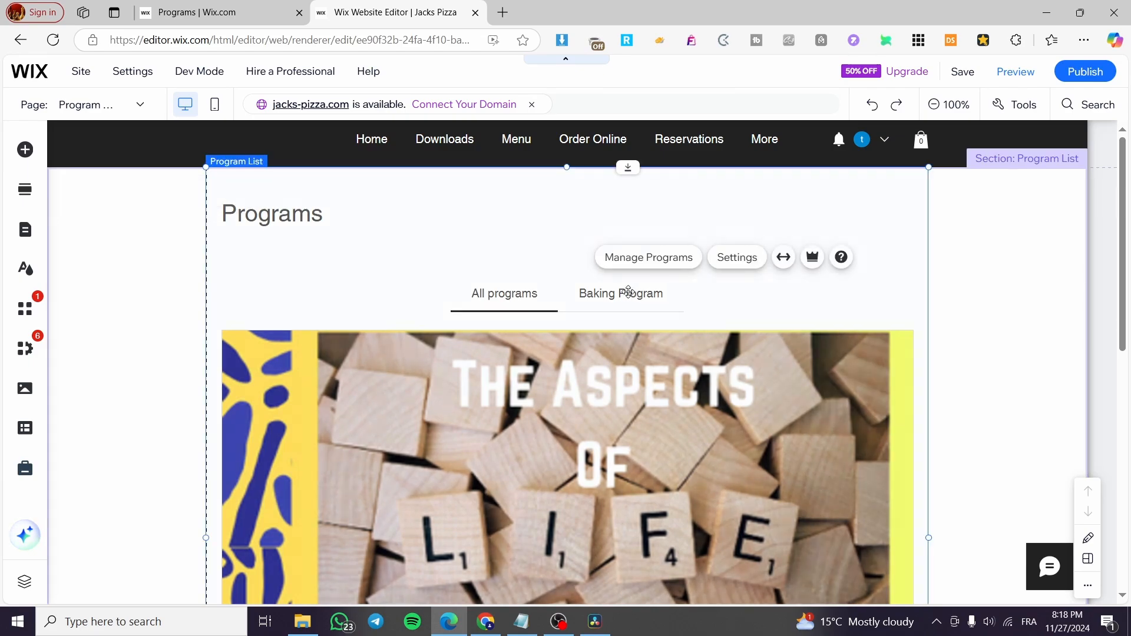
{"action": "scroll", "coordinate": [530, 292], "scroll_direction": "down", "scroll_amount": 5}
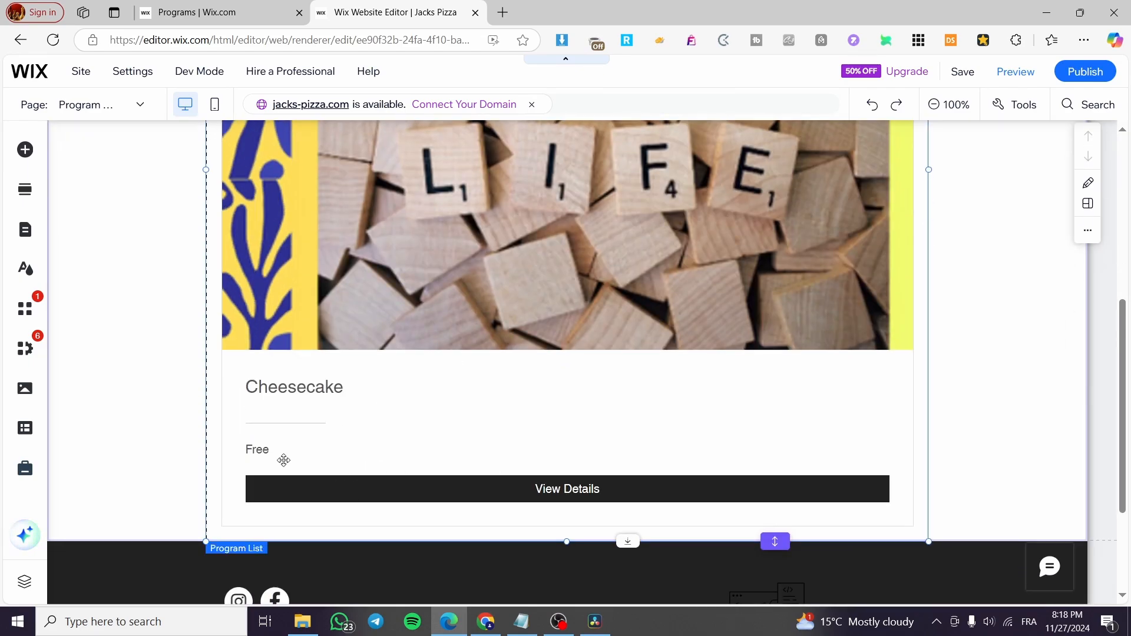
Step: Open the Cheesecake program's pricing and visibility settings in the dashboard and compare them with its card on the editor's Programs page
{"action": "left_click", "coordinate": [248, 8]}
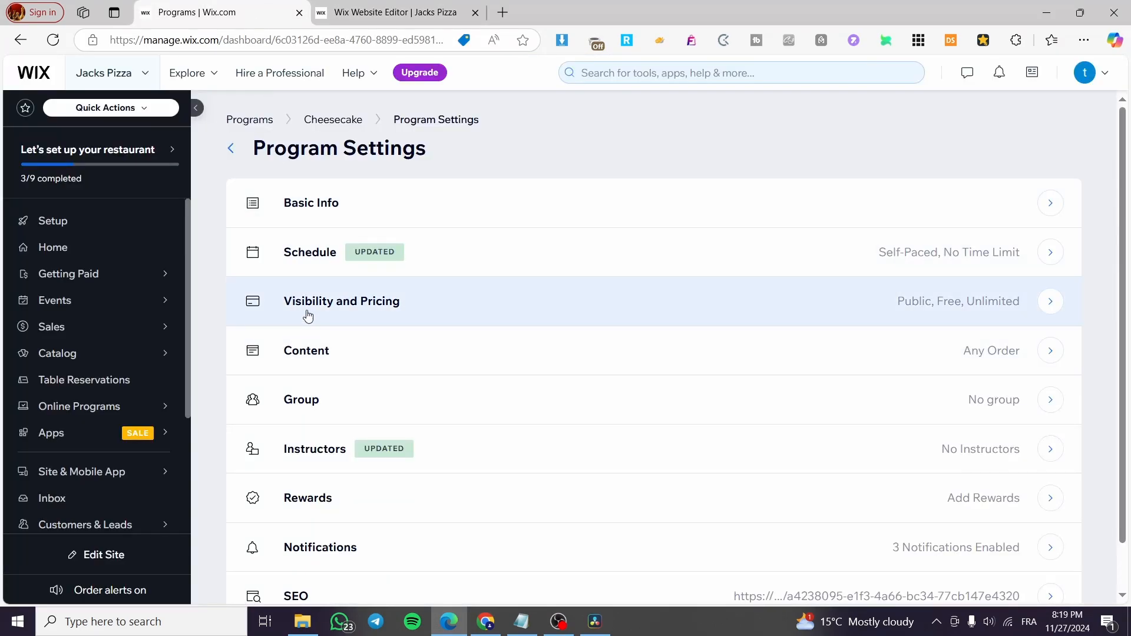
{"action": "left_click", "coordinate": [446, 301]}
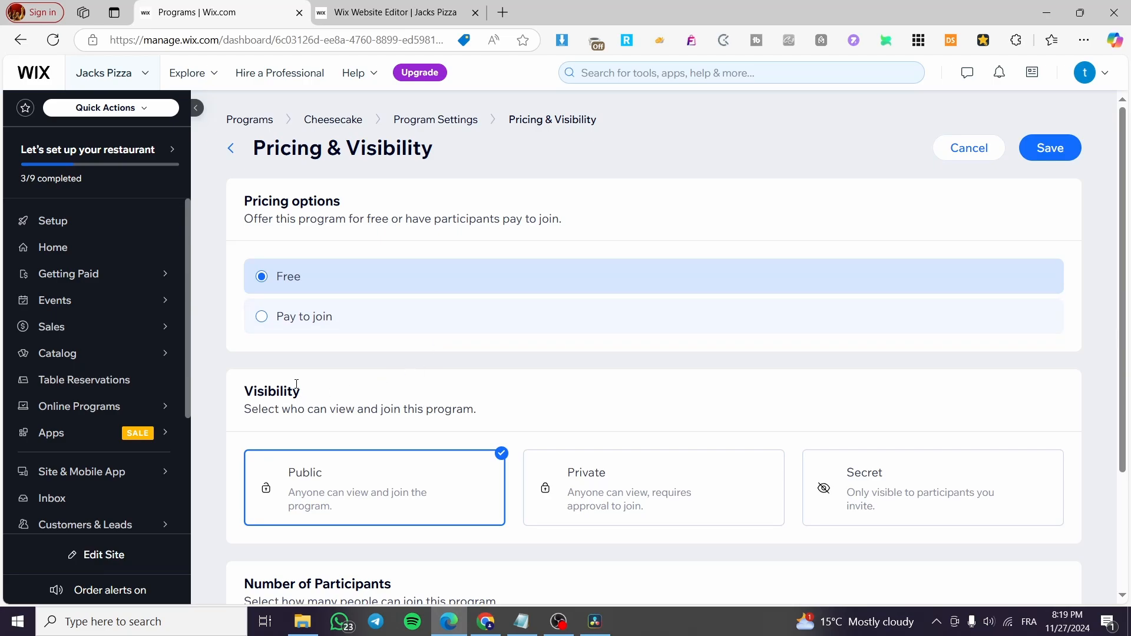
{"action": "left_click", "coordinate": [395, 11]}
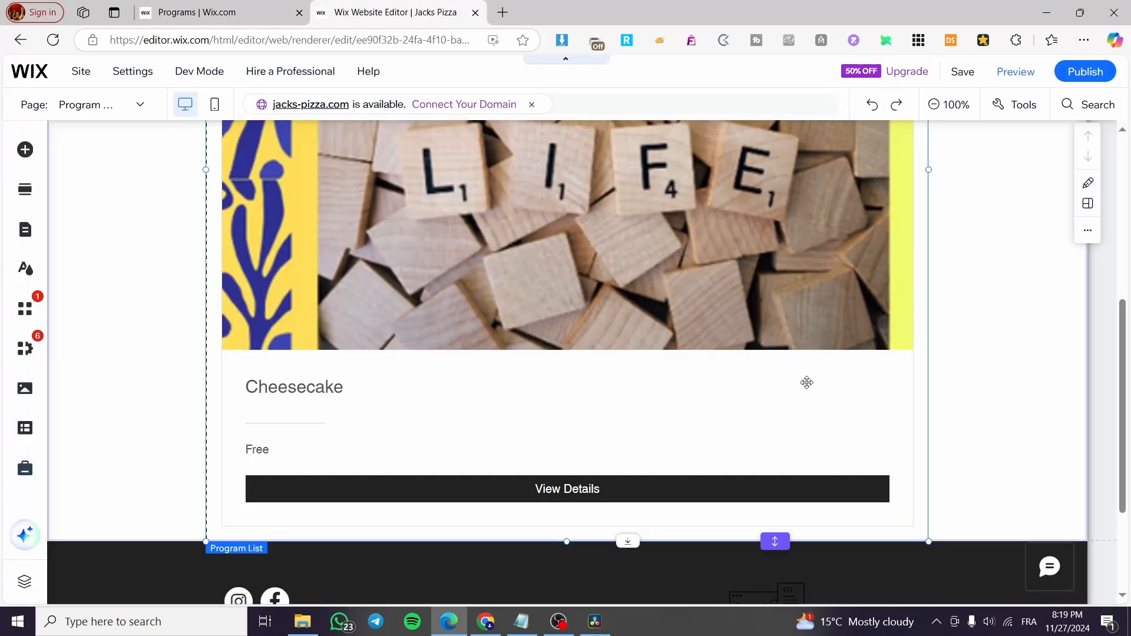
{"action": "scroll", "coordinate": [806, 381], "scroll_direction": "up", "scroll_amount": 5}
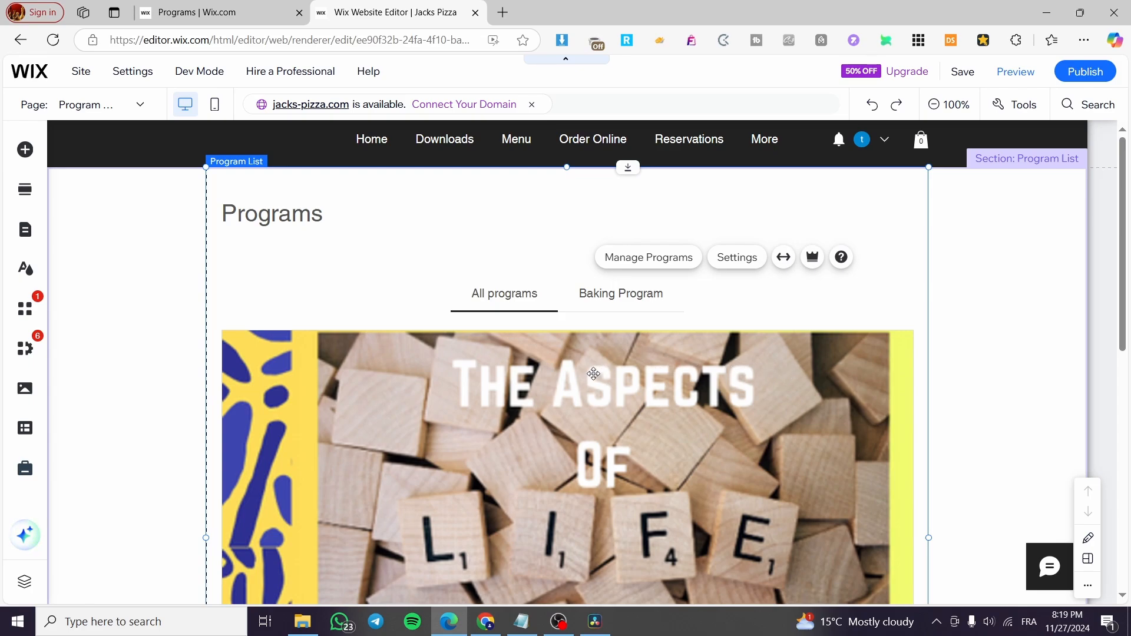
{"action": "scroll", "coordinate": [497, 337], "scroll_direction": "down", "scroll_amount": 5}
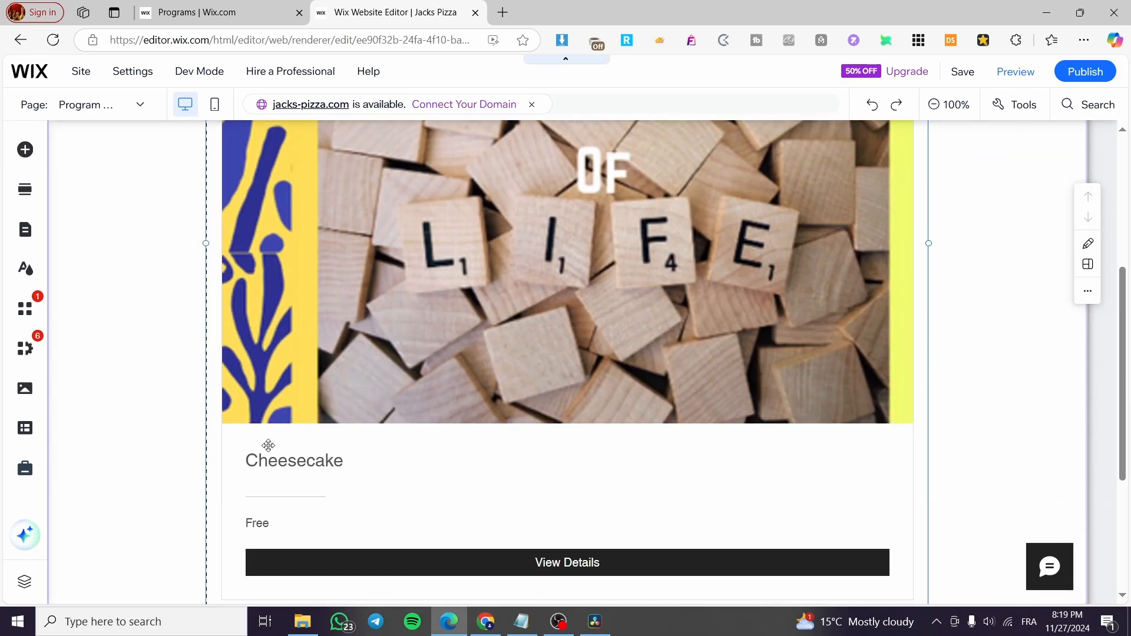